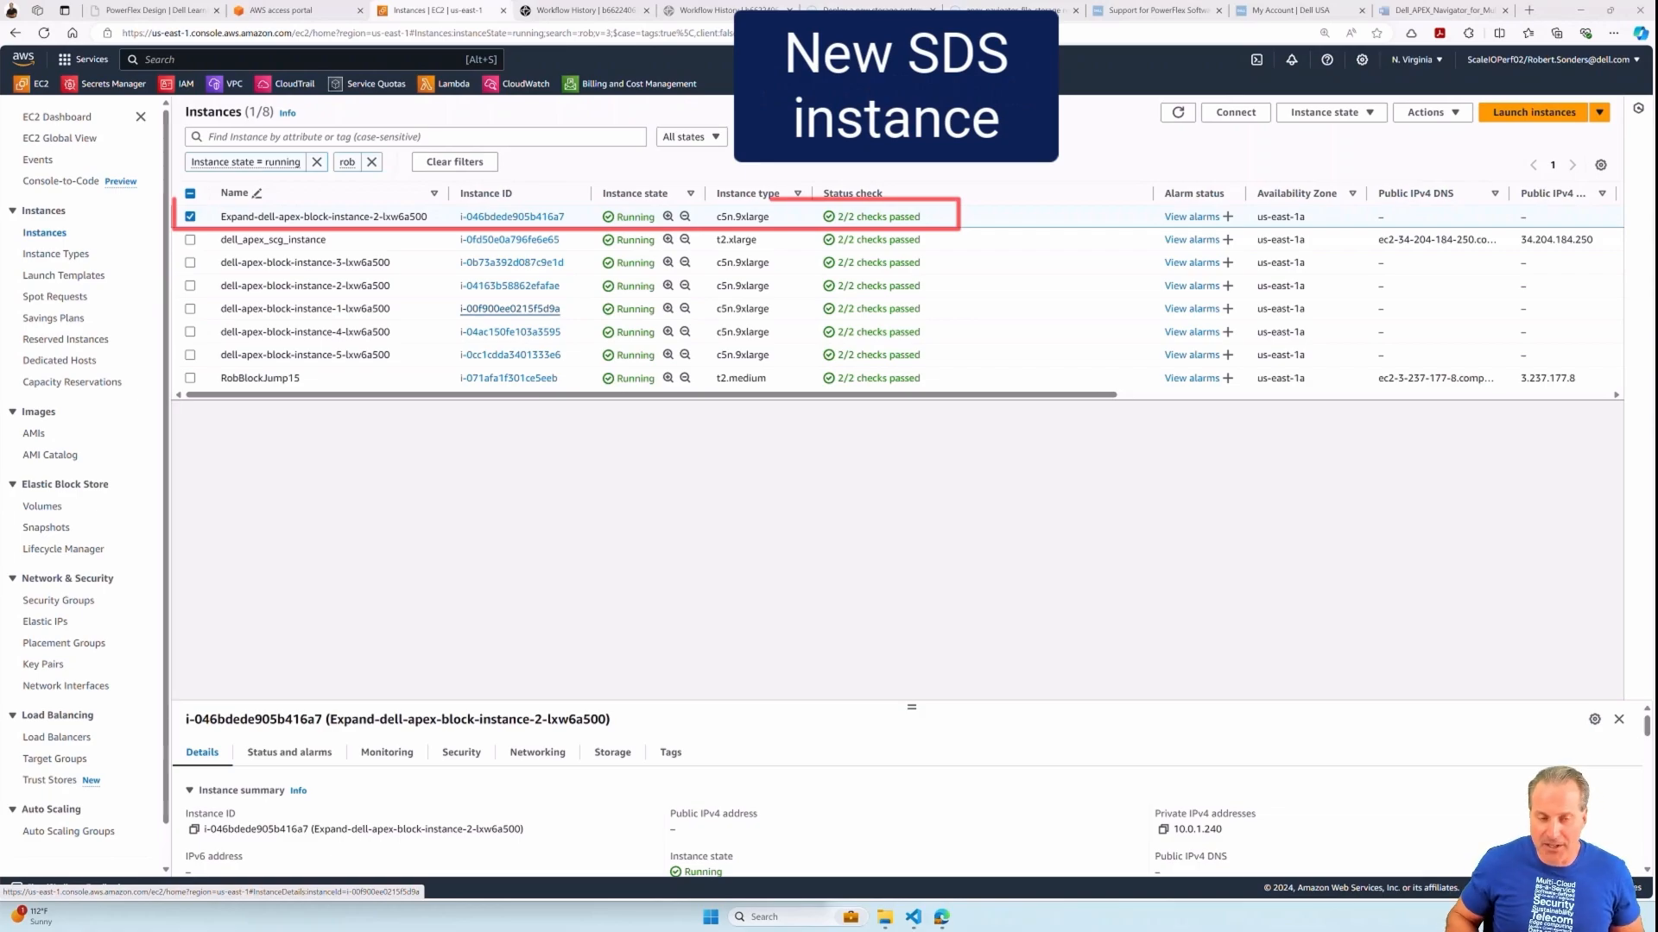
Open the summary of dell-apex-block-instance-1-lxw6a500 and review its attached storage volumes.
left_click(509, 309)
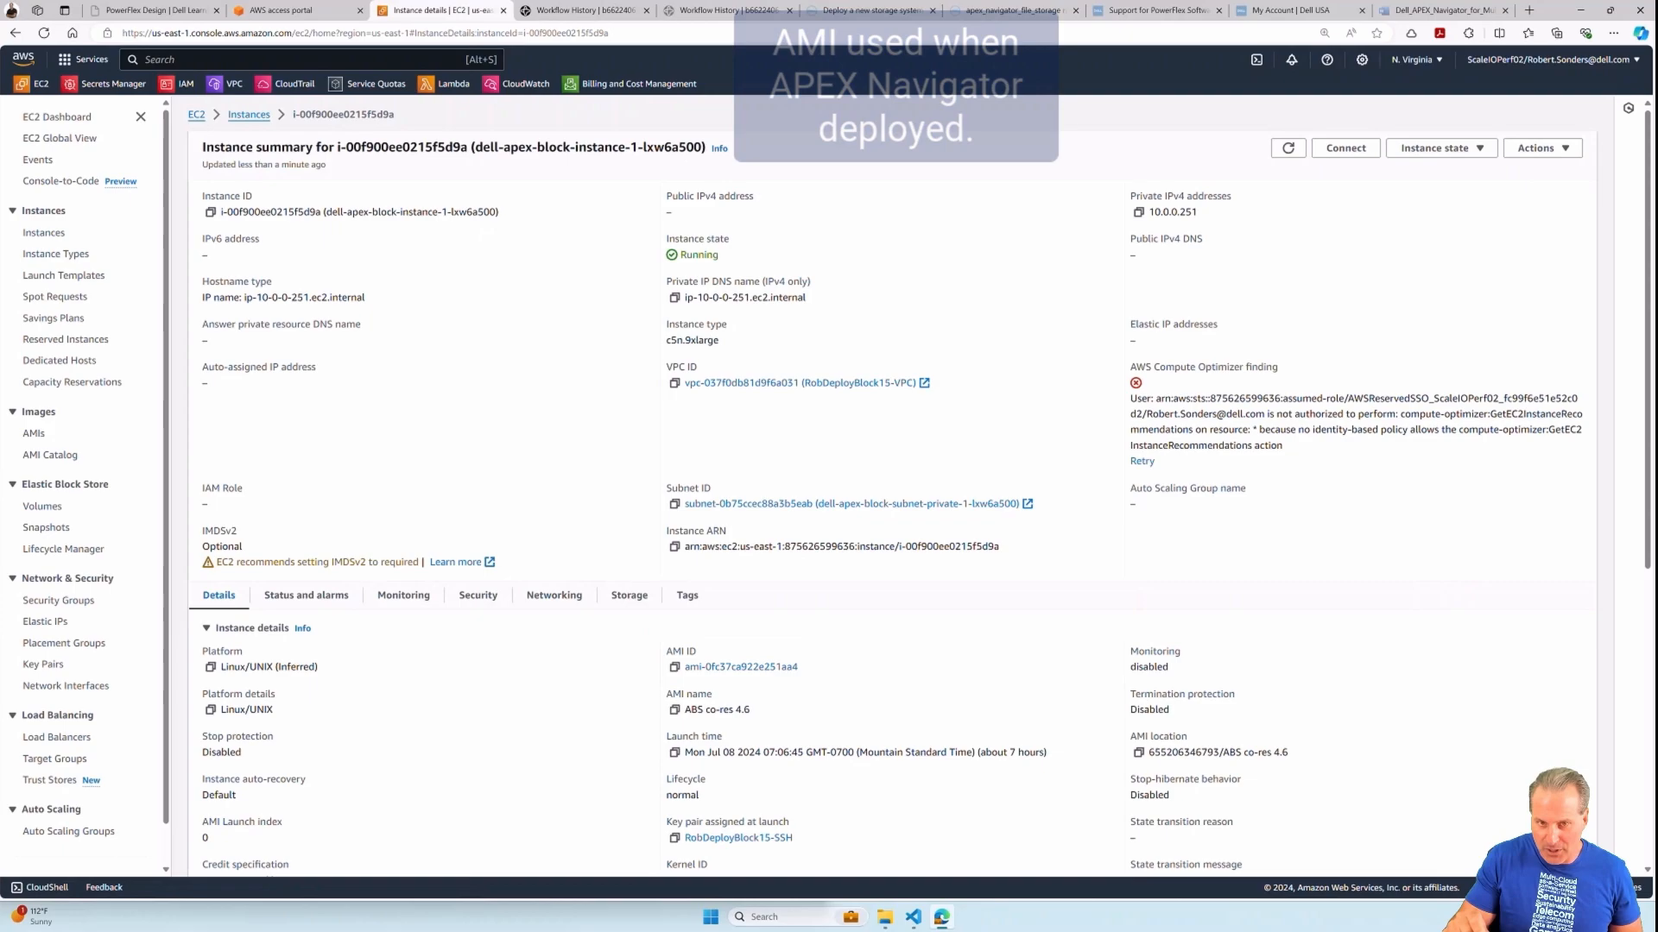
left_click(629, 595)
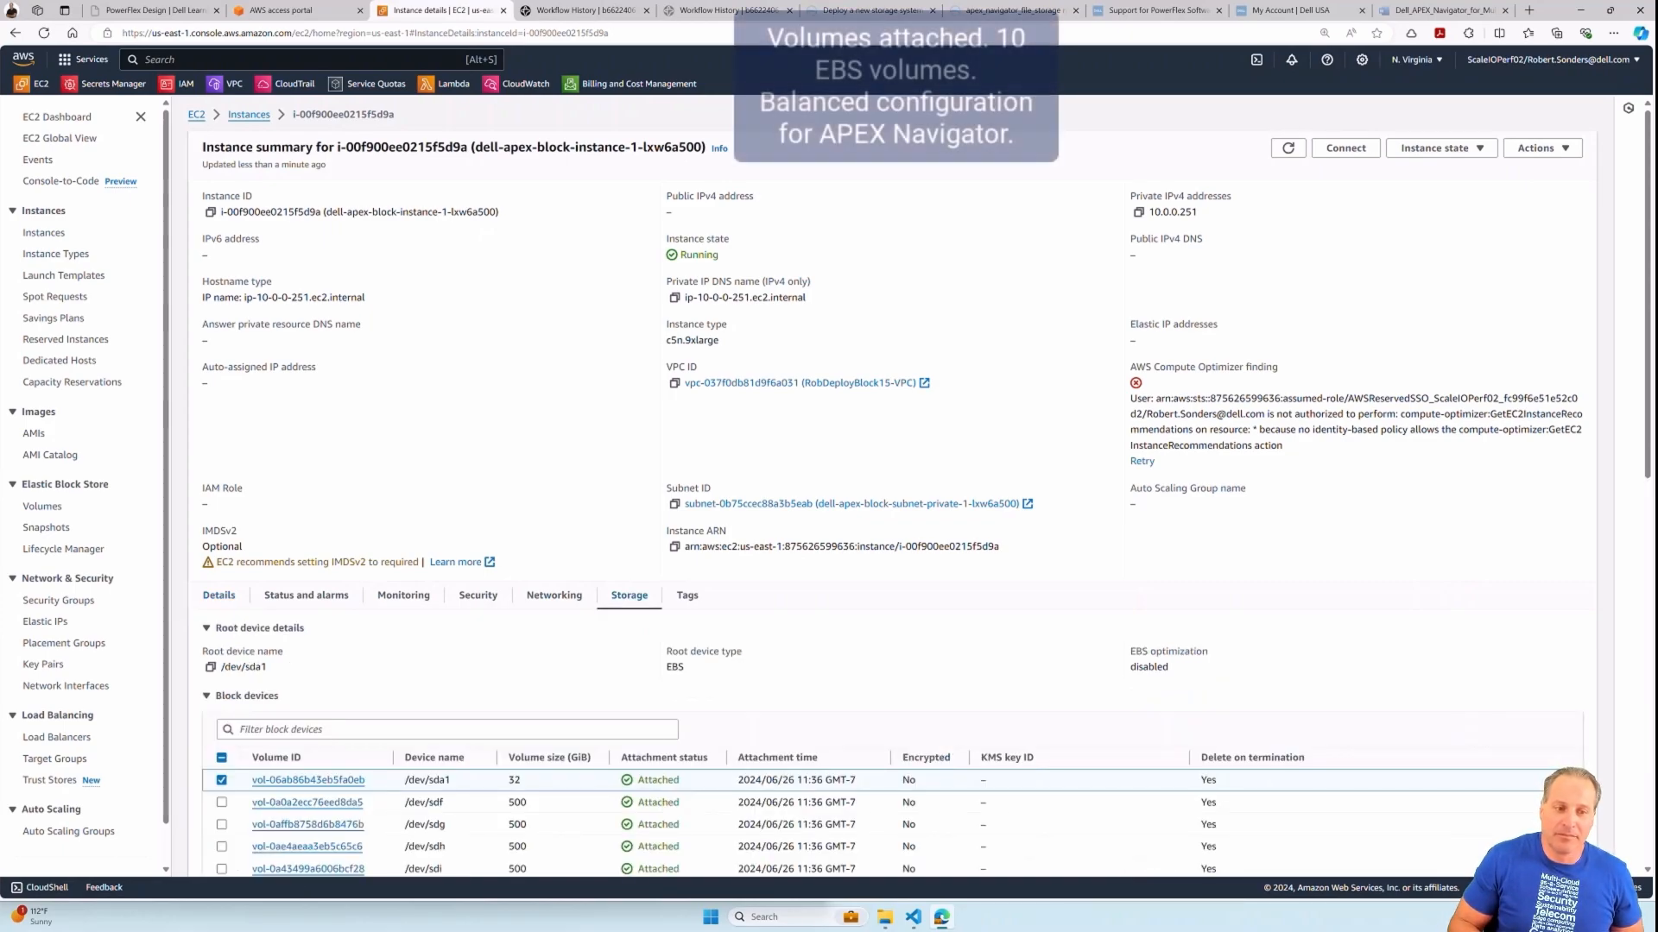
scroll(889, 483, "down", 2)
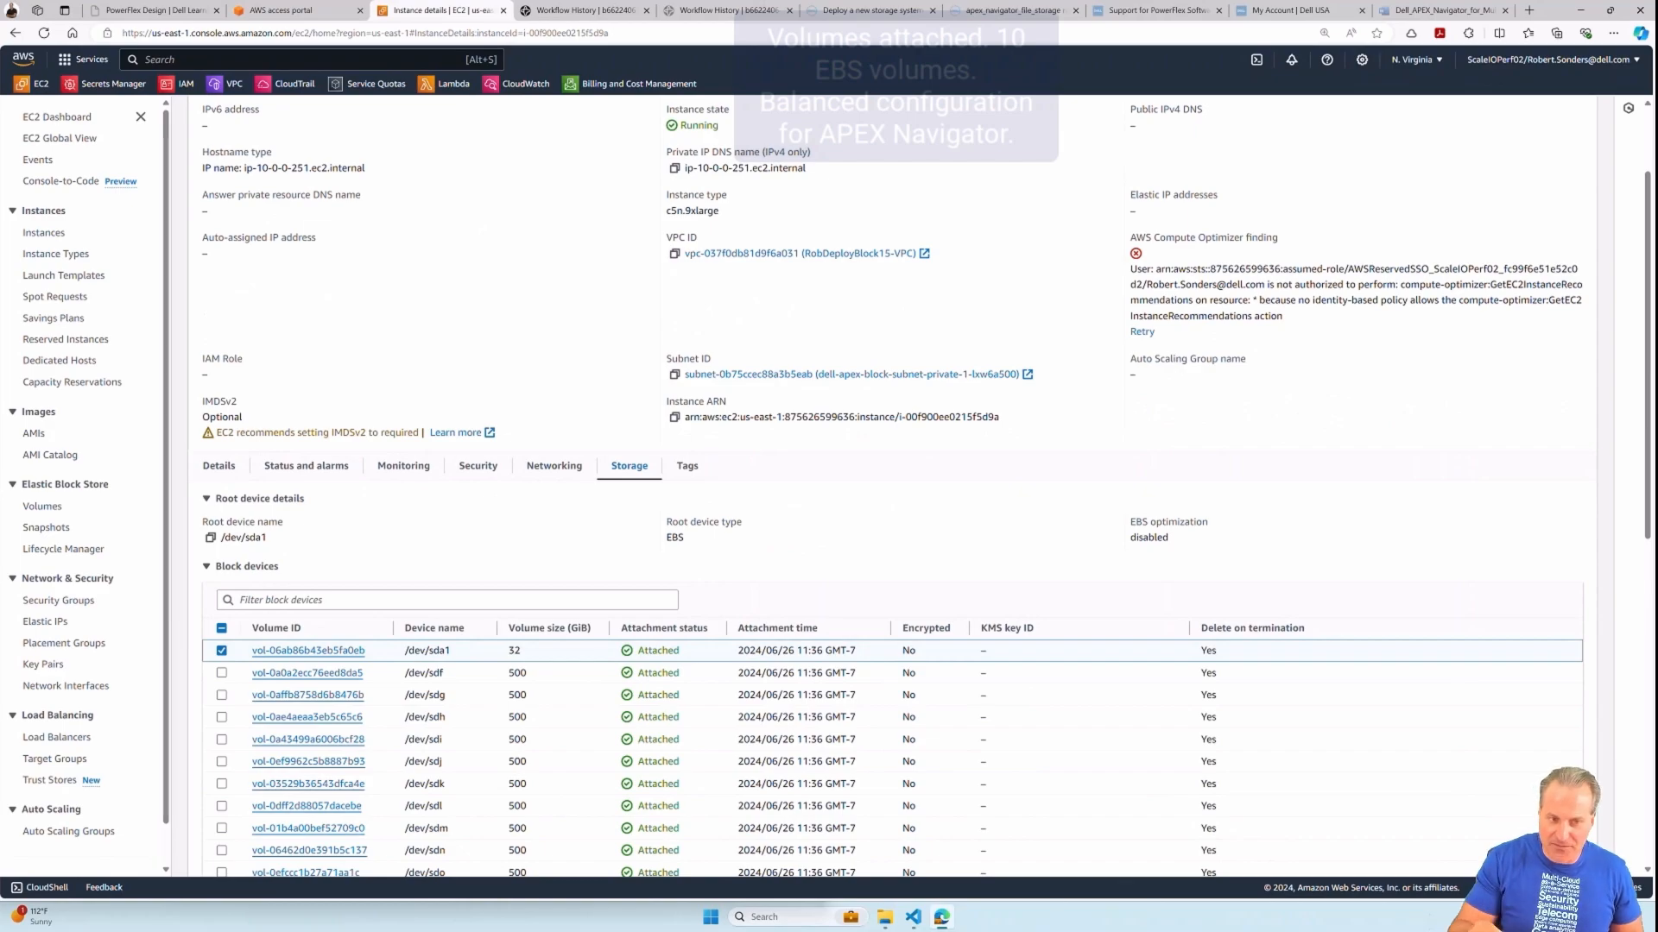
scroll(889, 484, "up", 2)
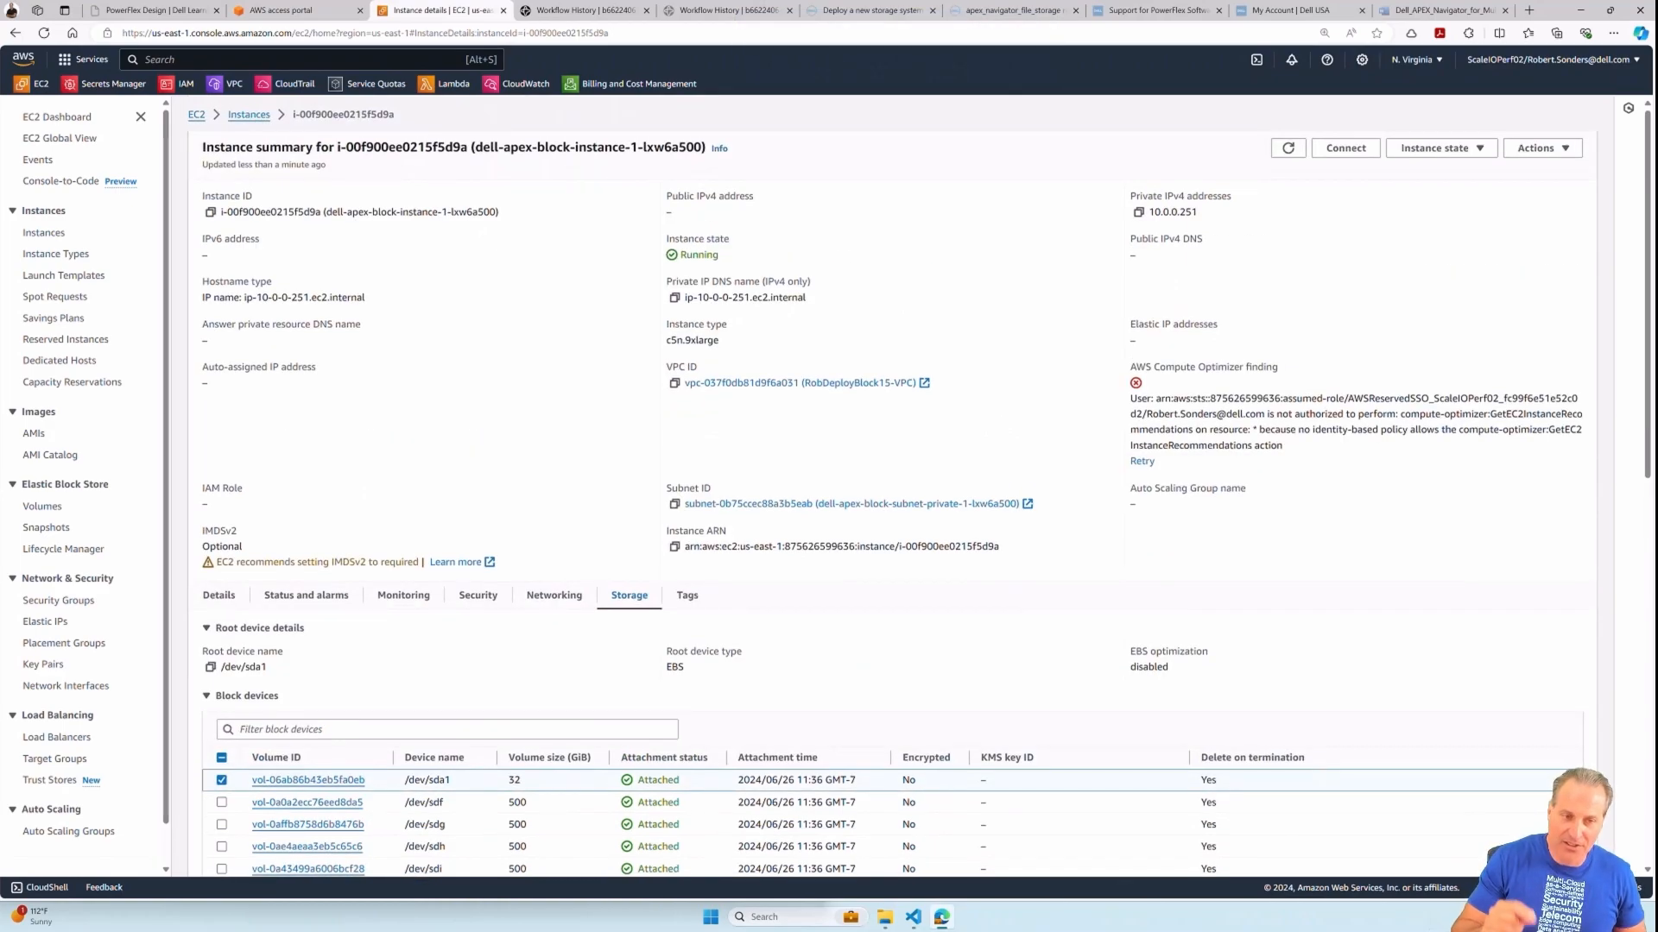
Check the AMI and private IP address of Expand-dell-apex-block-instance-2-lxw6a500, returning to the instance list.
left_click(248, 115)
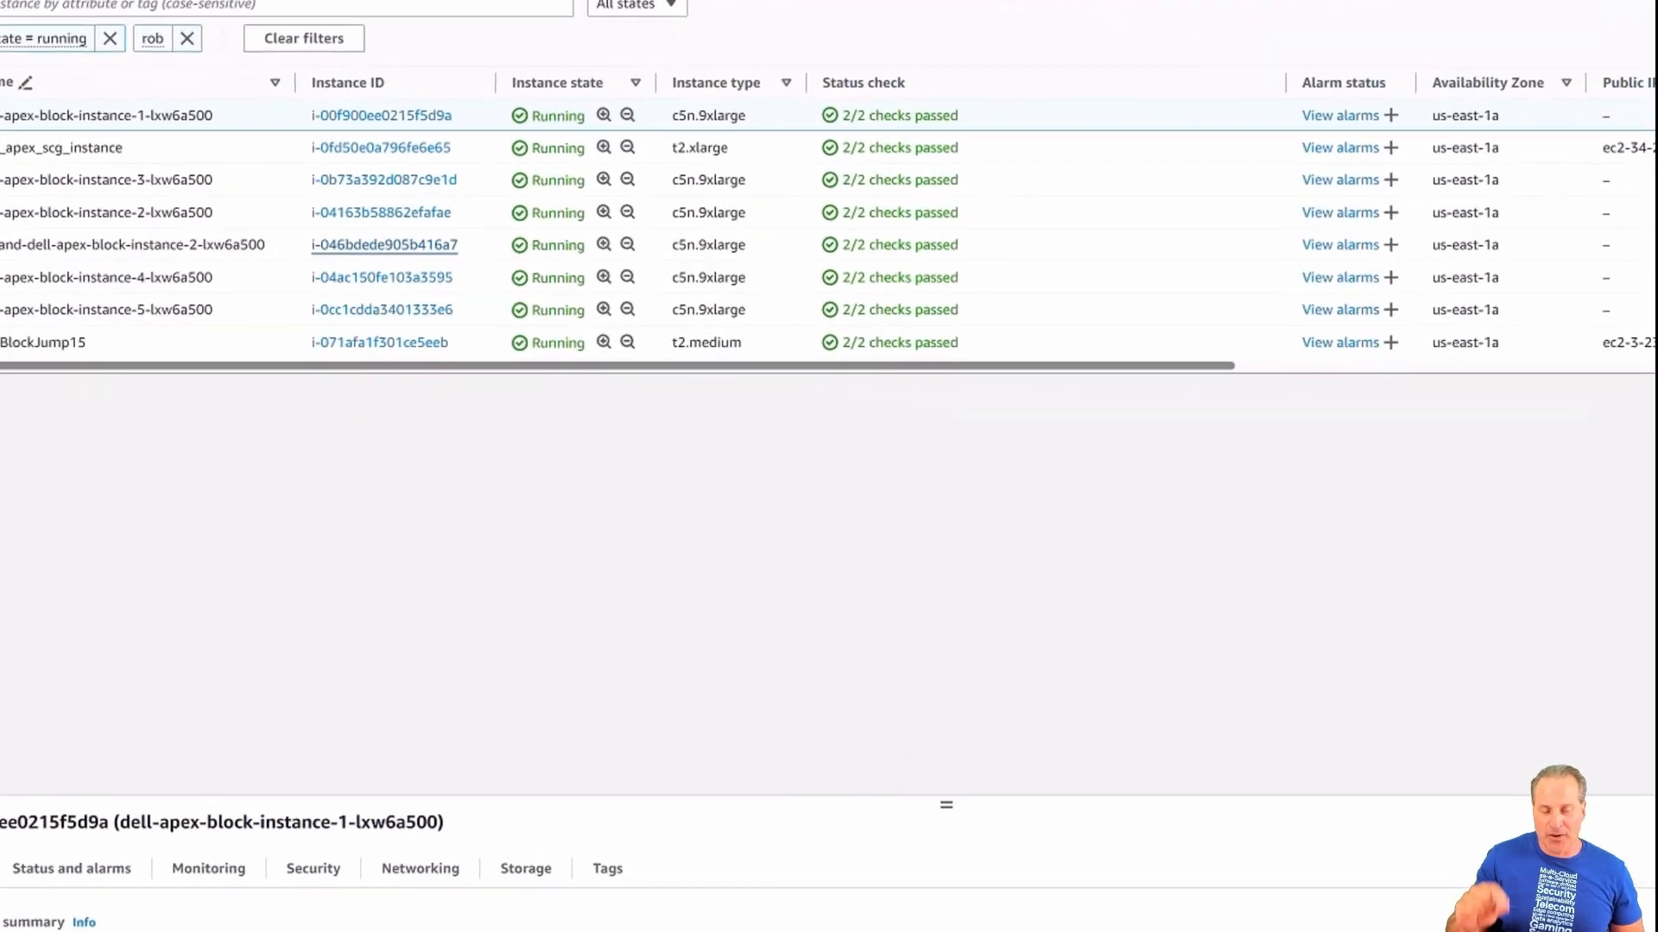
left_click(512, 309)
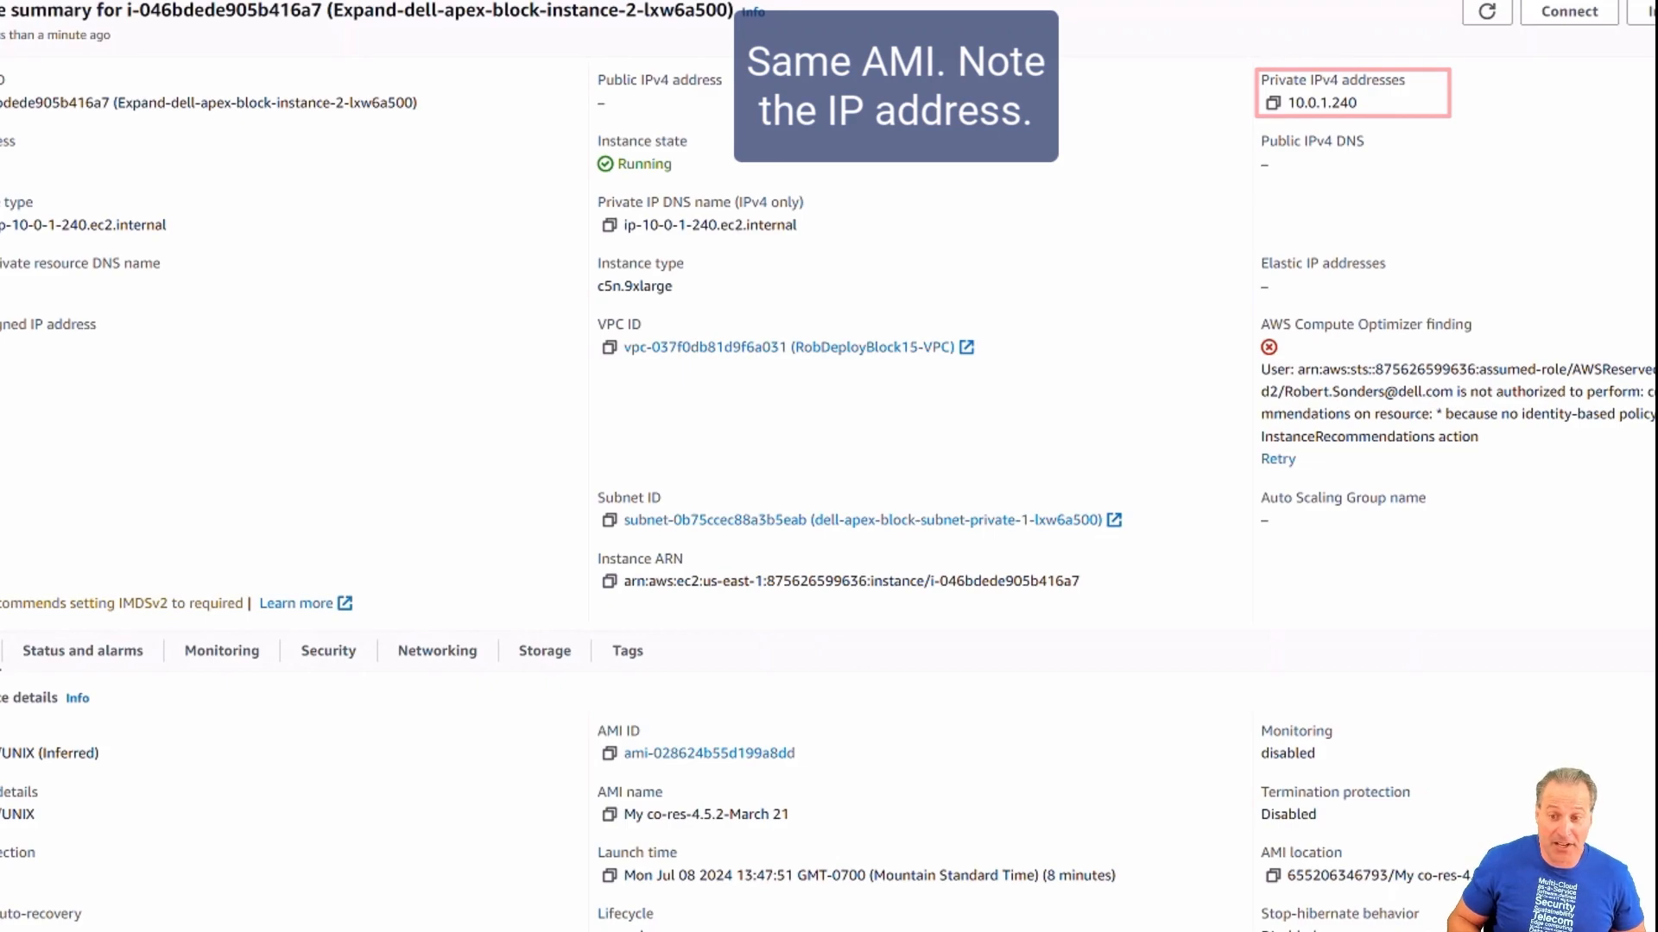
key("alt+Left")
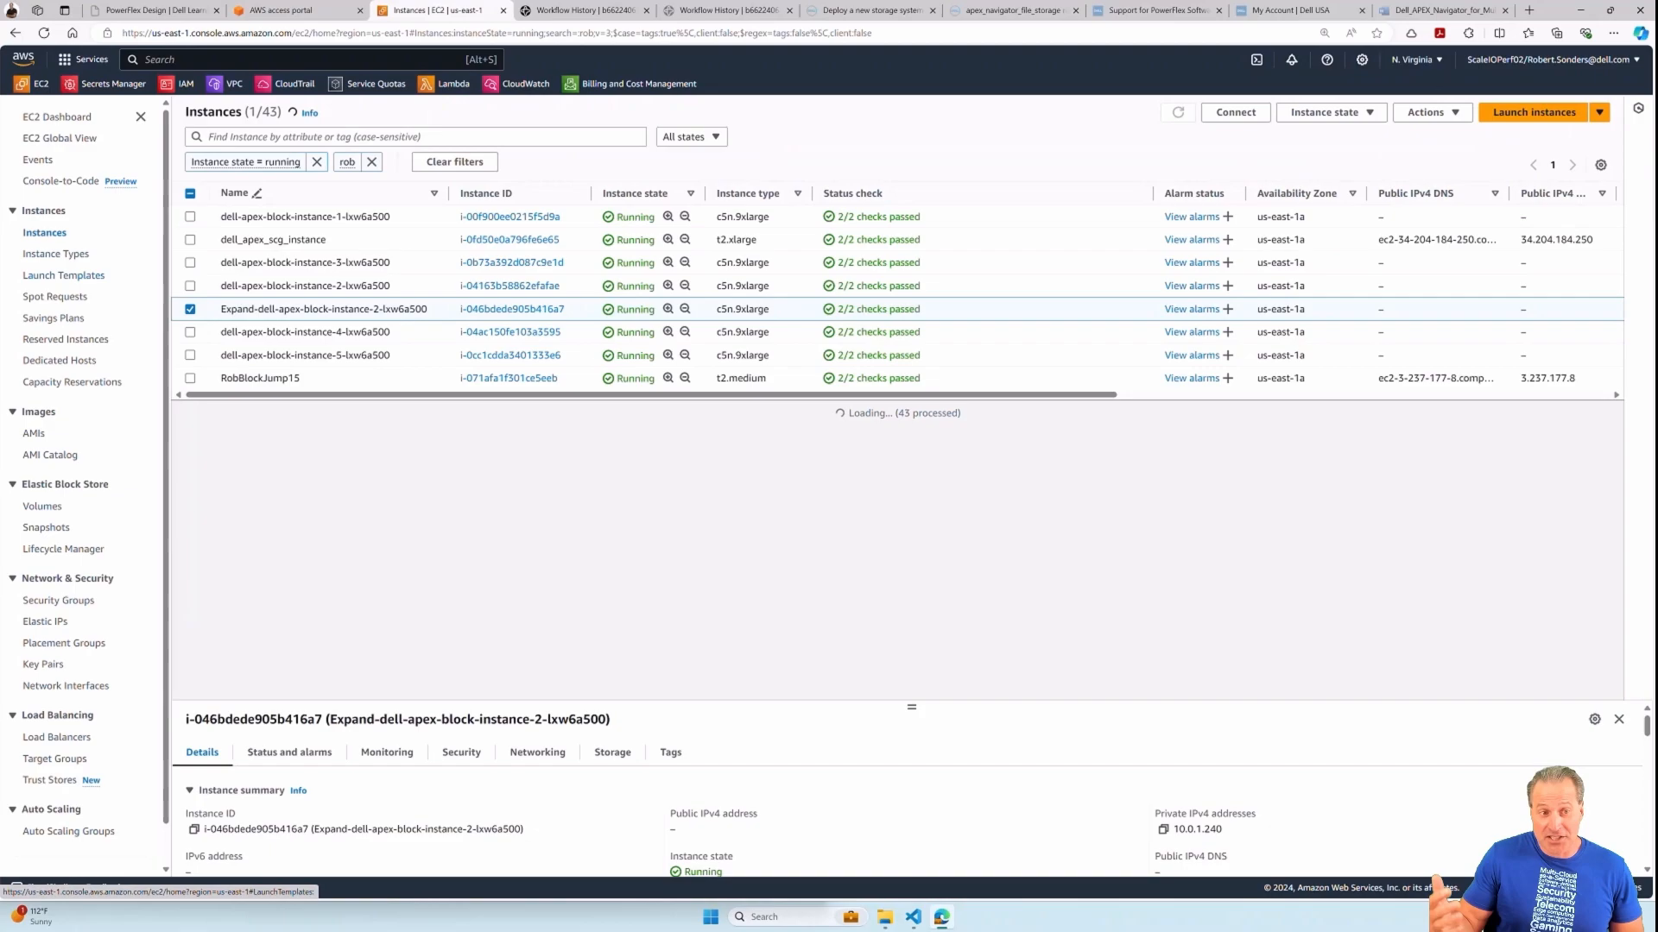
Open the APEX block test launch template and display the details of its version 5.
left_click(63, 275)
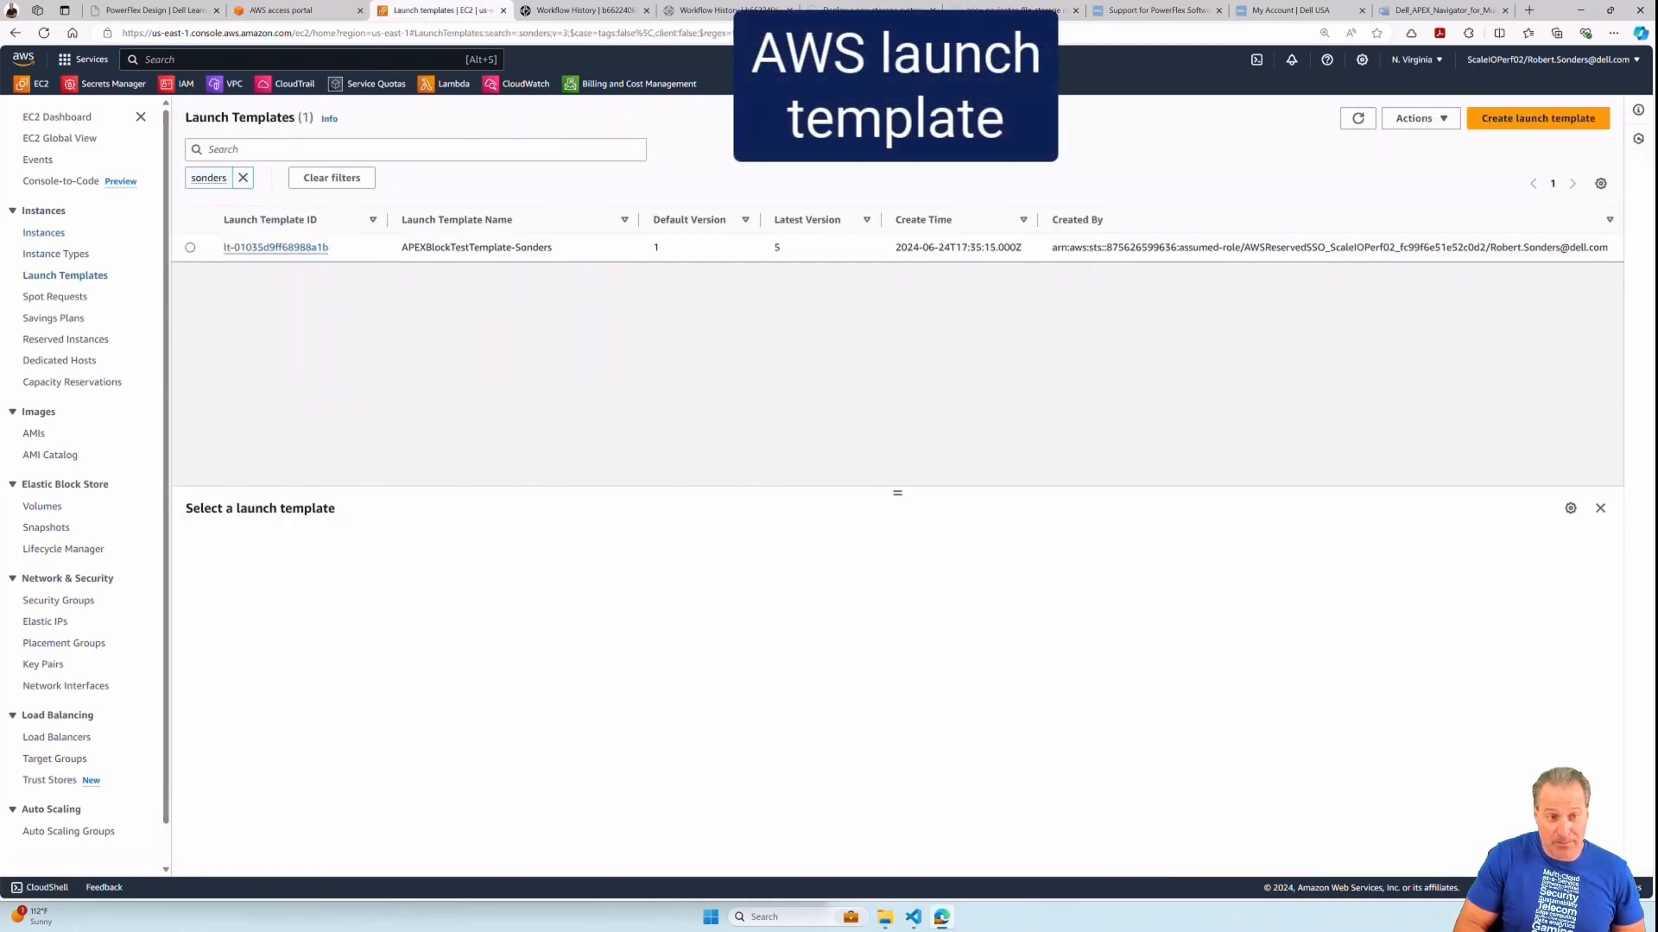
left_click(275, 248)
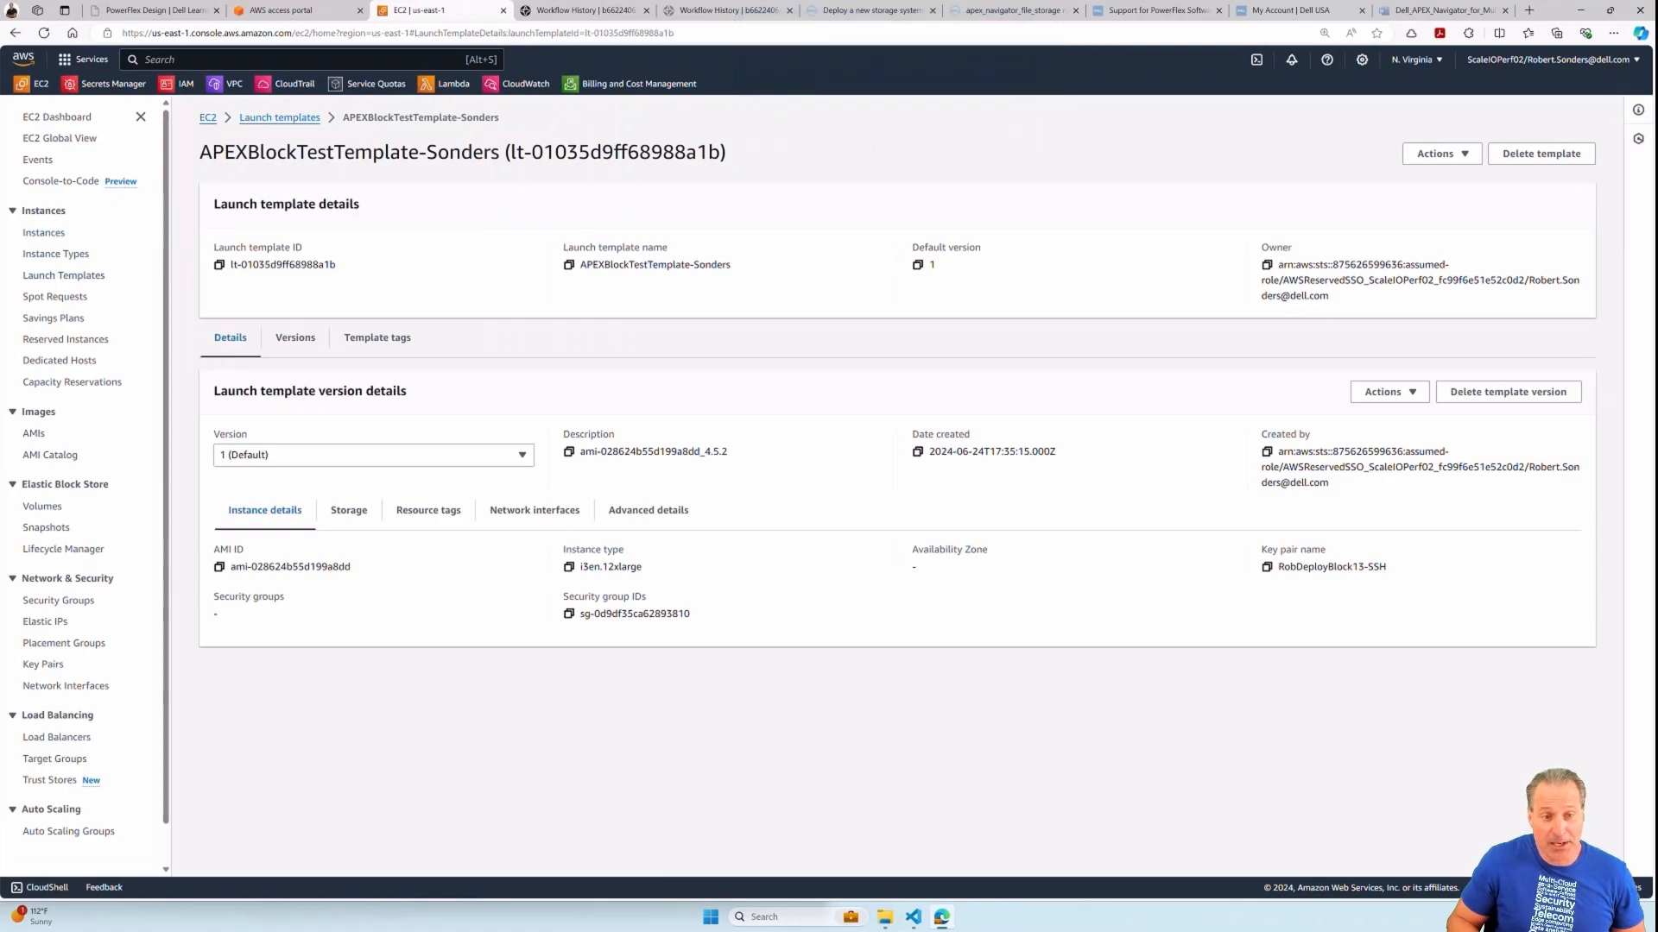
left_click(373, 455)
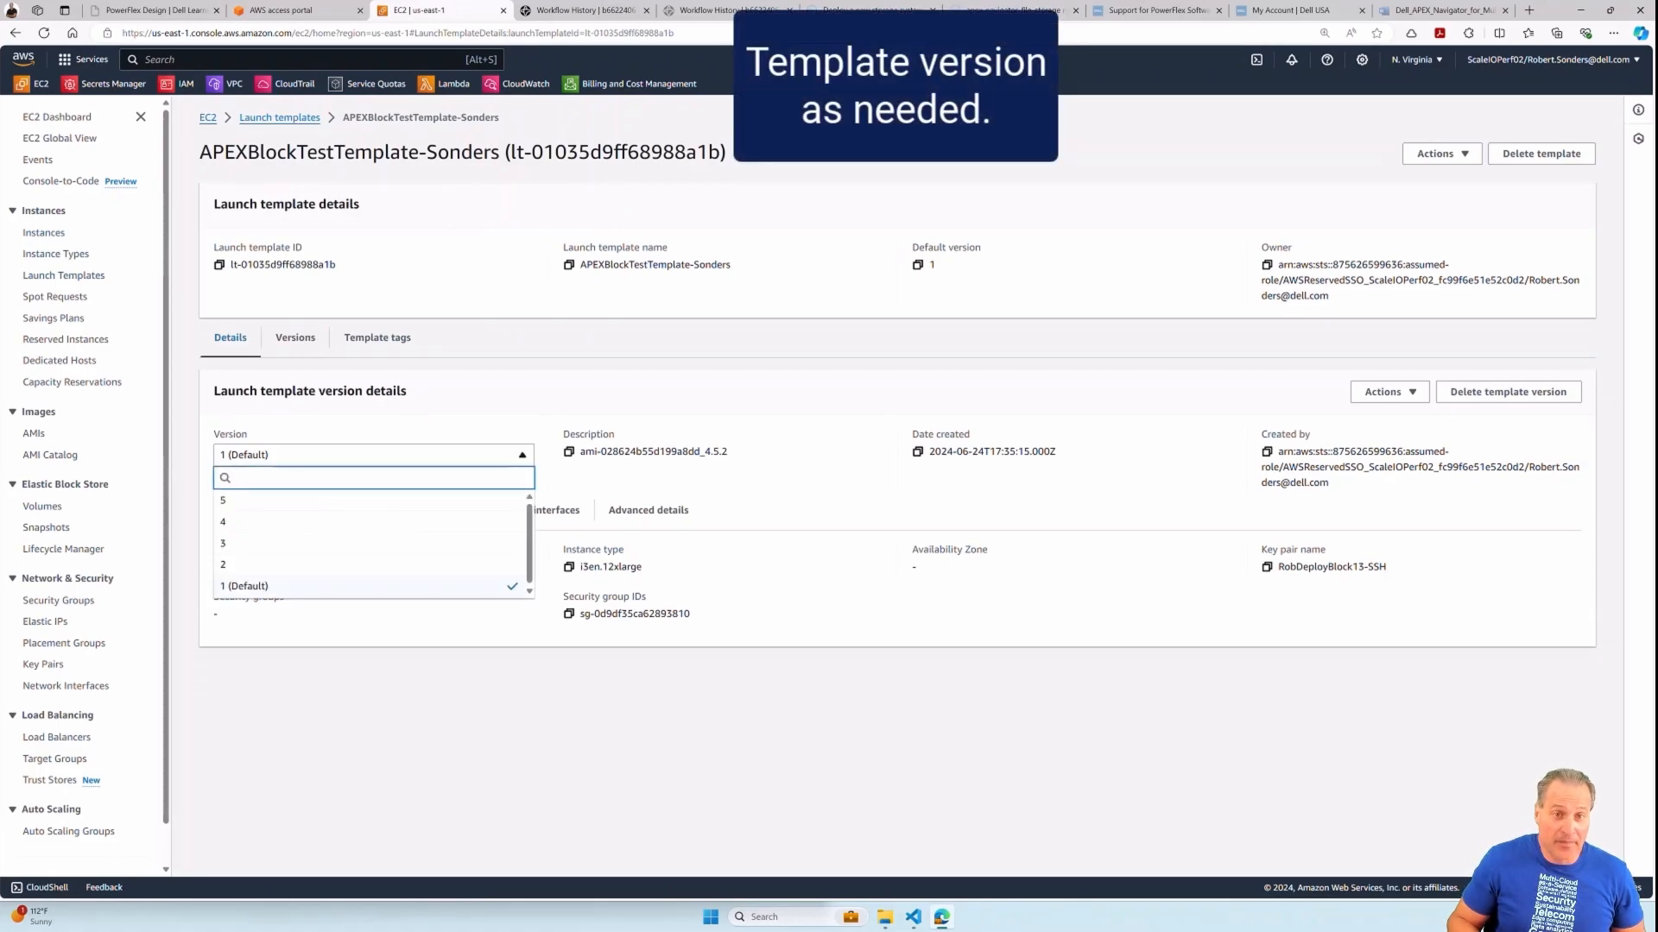
left_click(349, 500)
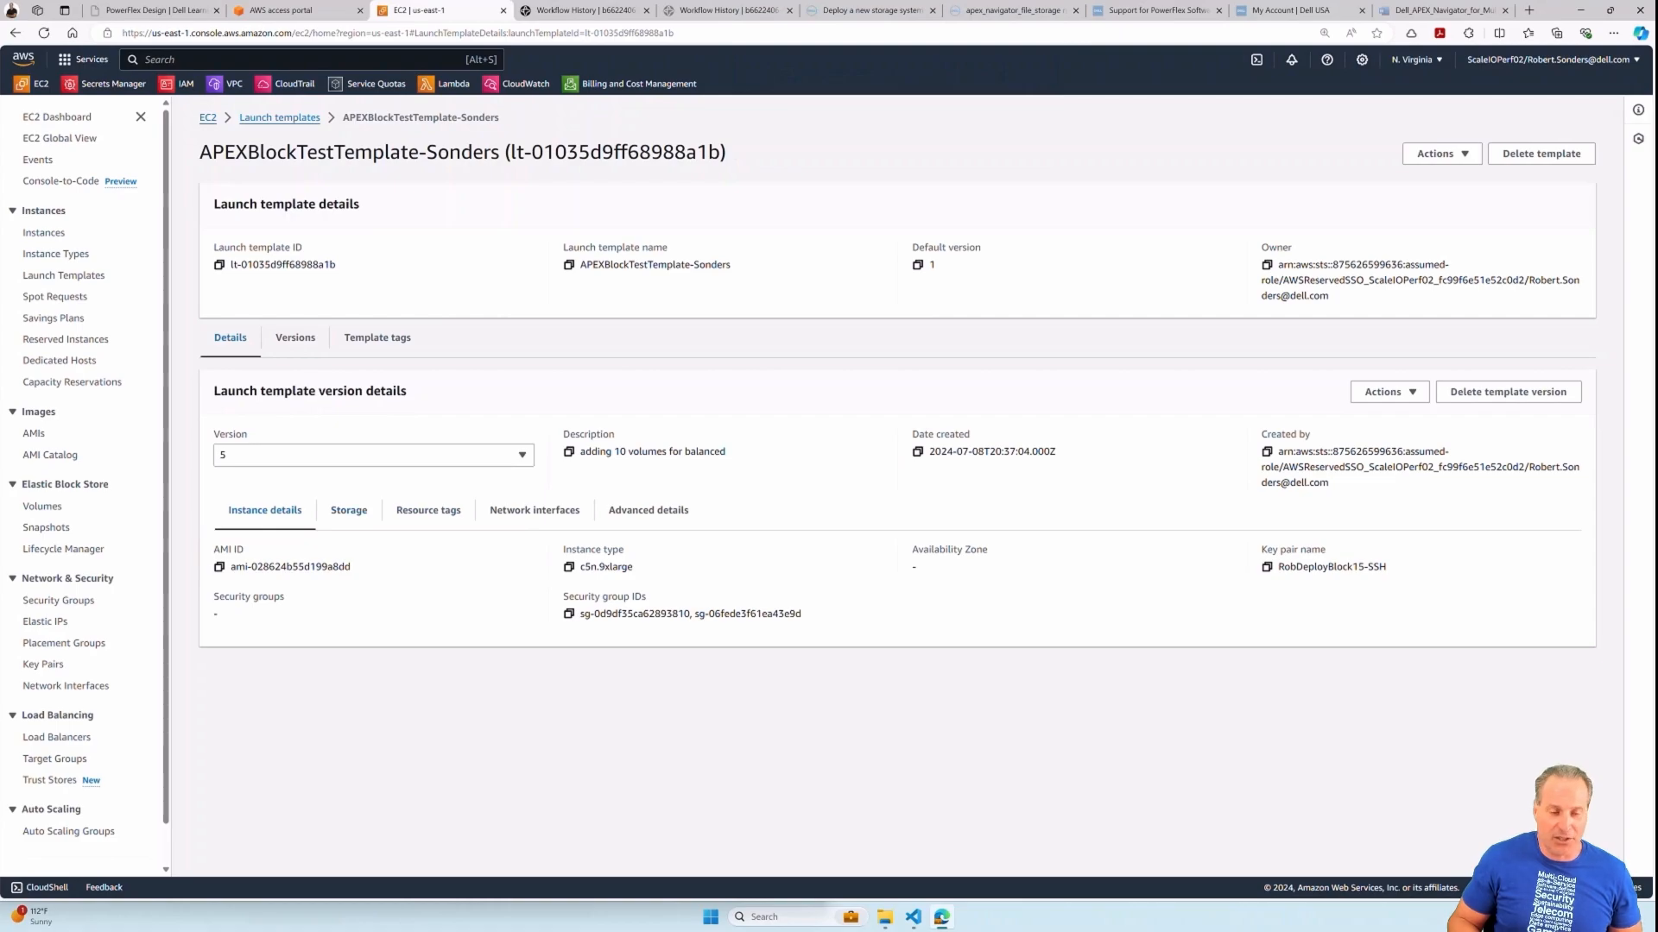
Review the EBS volumes defined in the launch template version and return to its instance details.
left_click(348, 511)
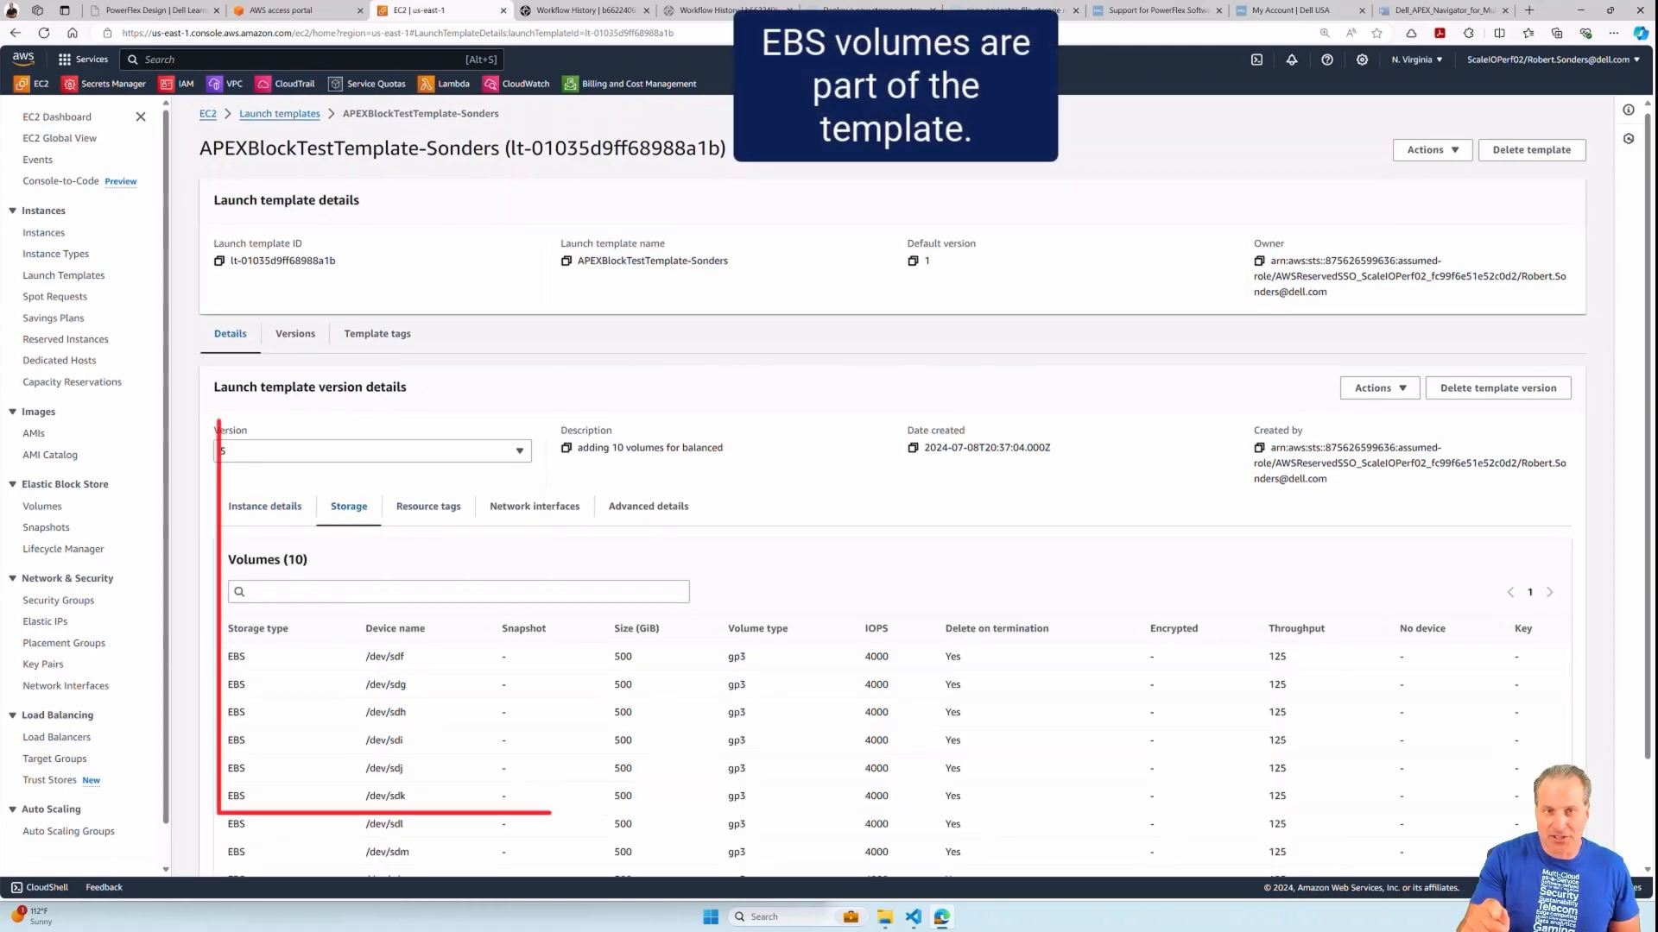
scroll(889, 518, "down", 2)
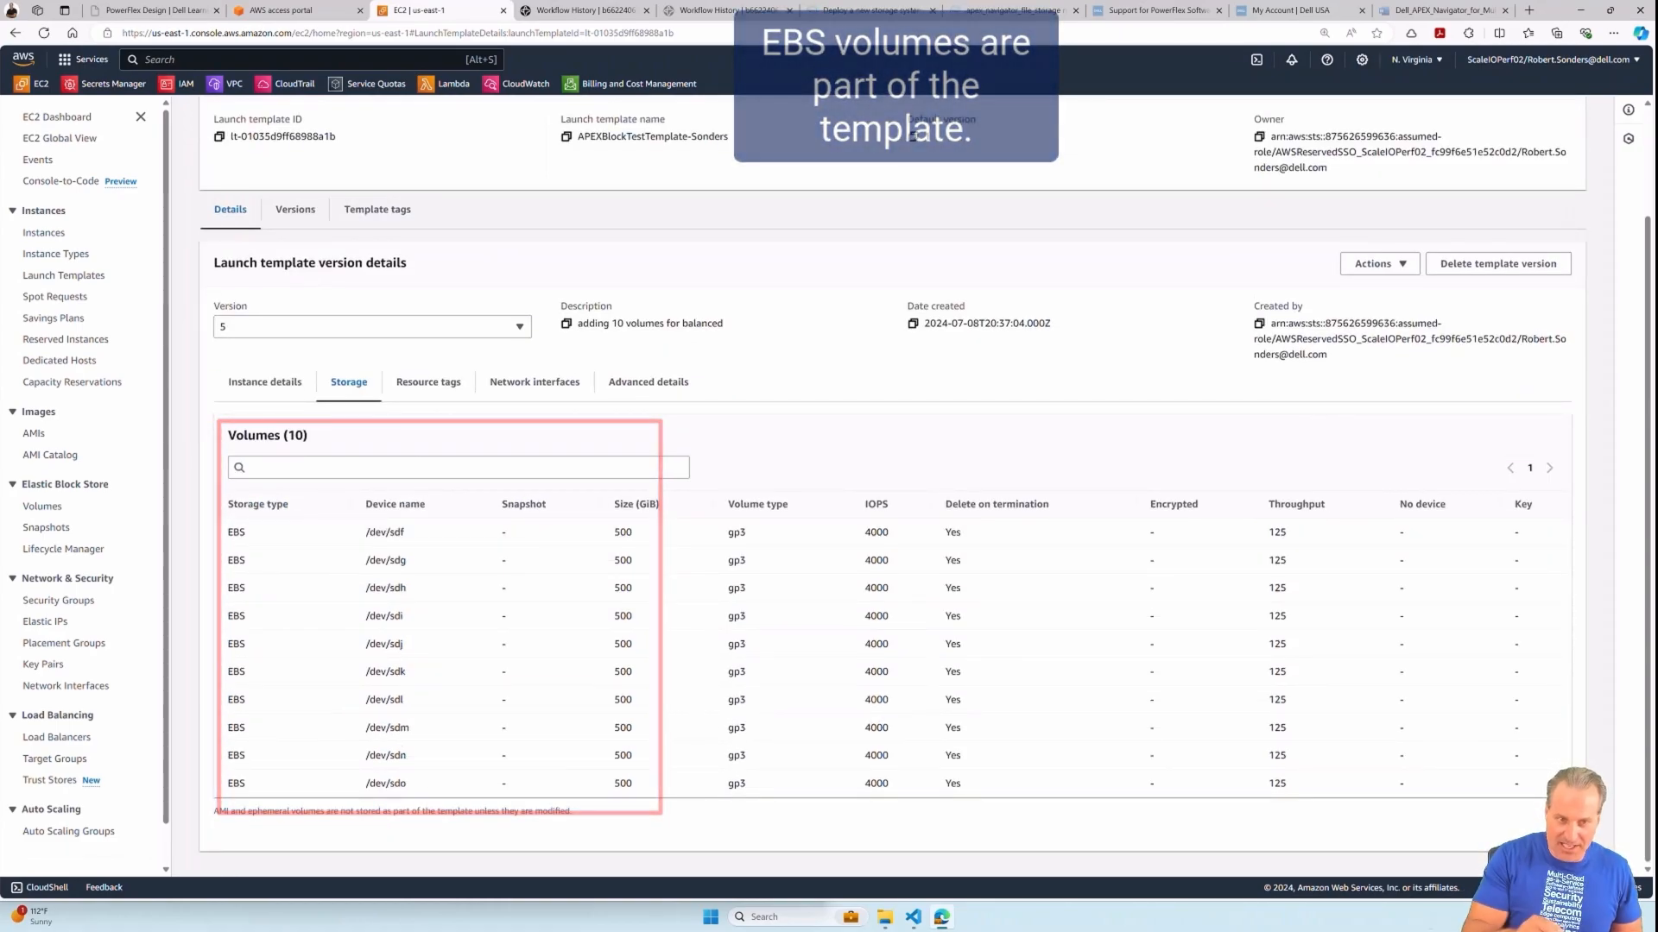
scroll(890, 518, "up", 2)
left_click(265, 510)
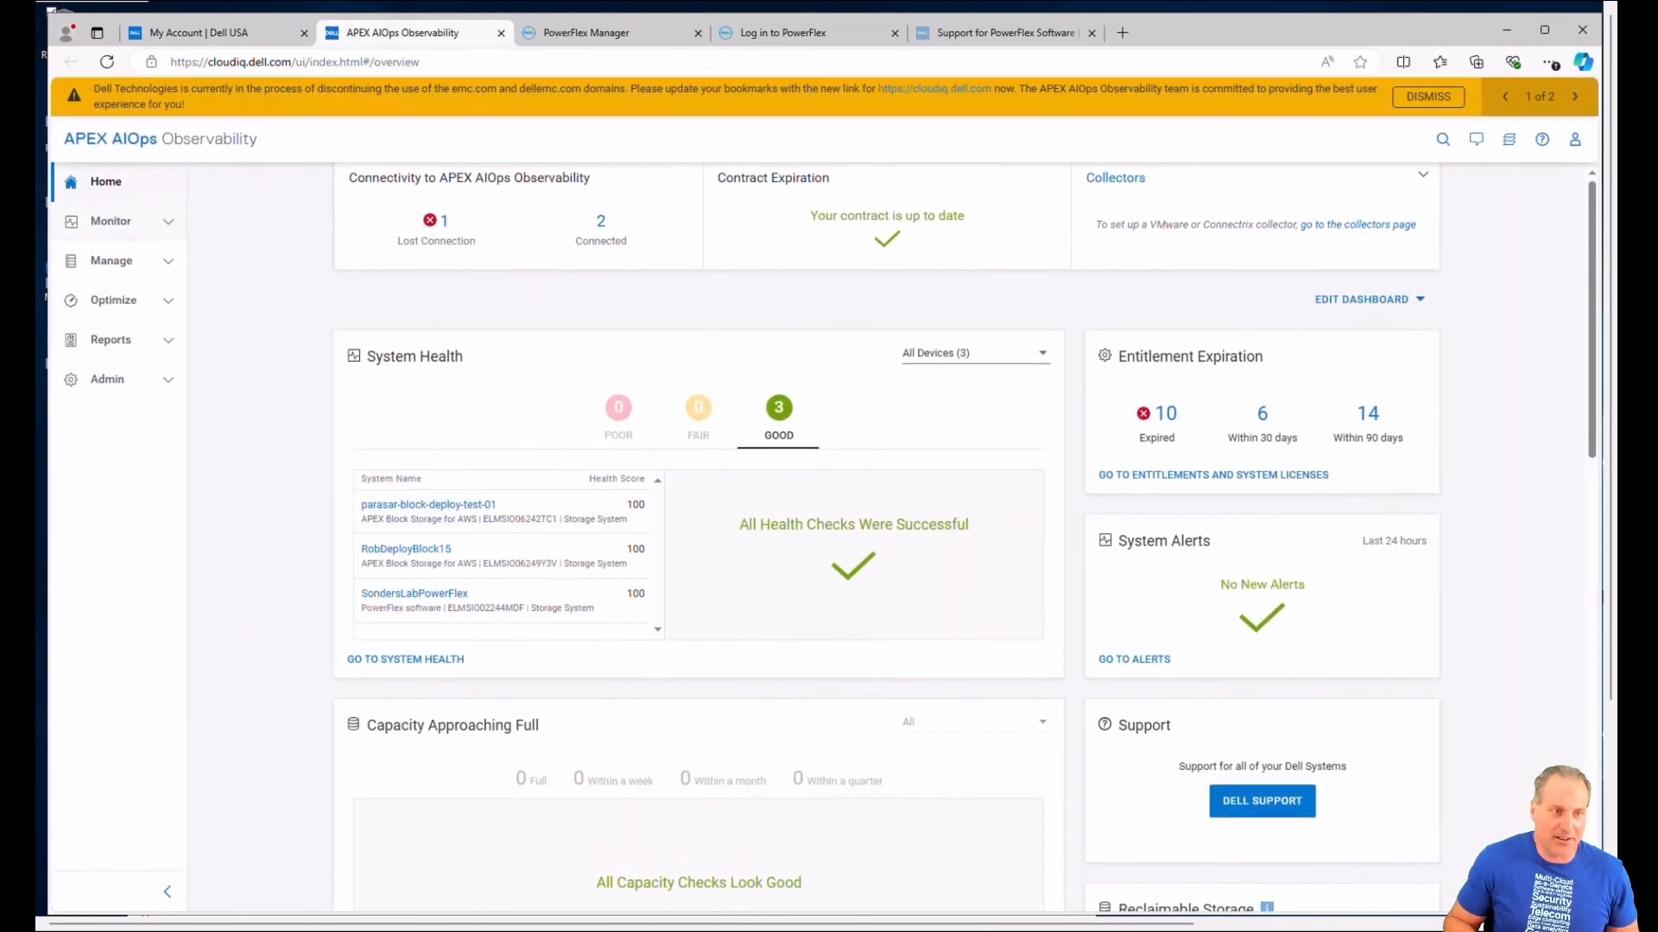
In APEX AIOps Observability, find the RobDeployBlock15 system in the monitored infrastructure and view its cloud infrastructure inventory.
left_click(110, 222)
left_click(136, 255)
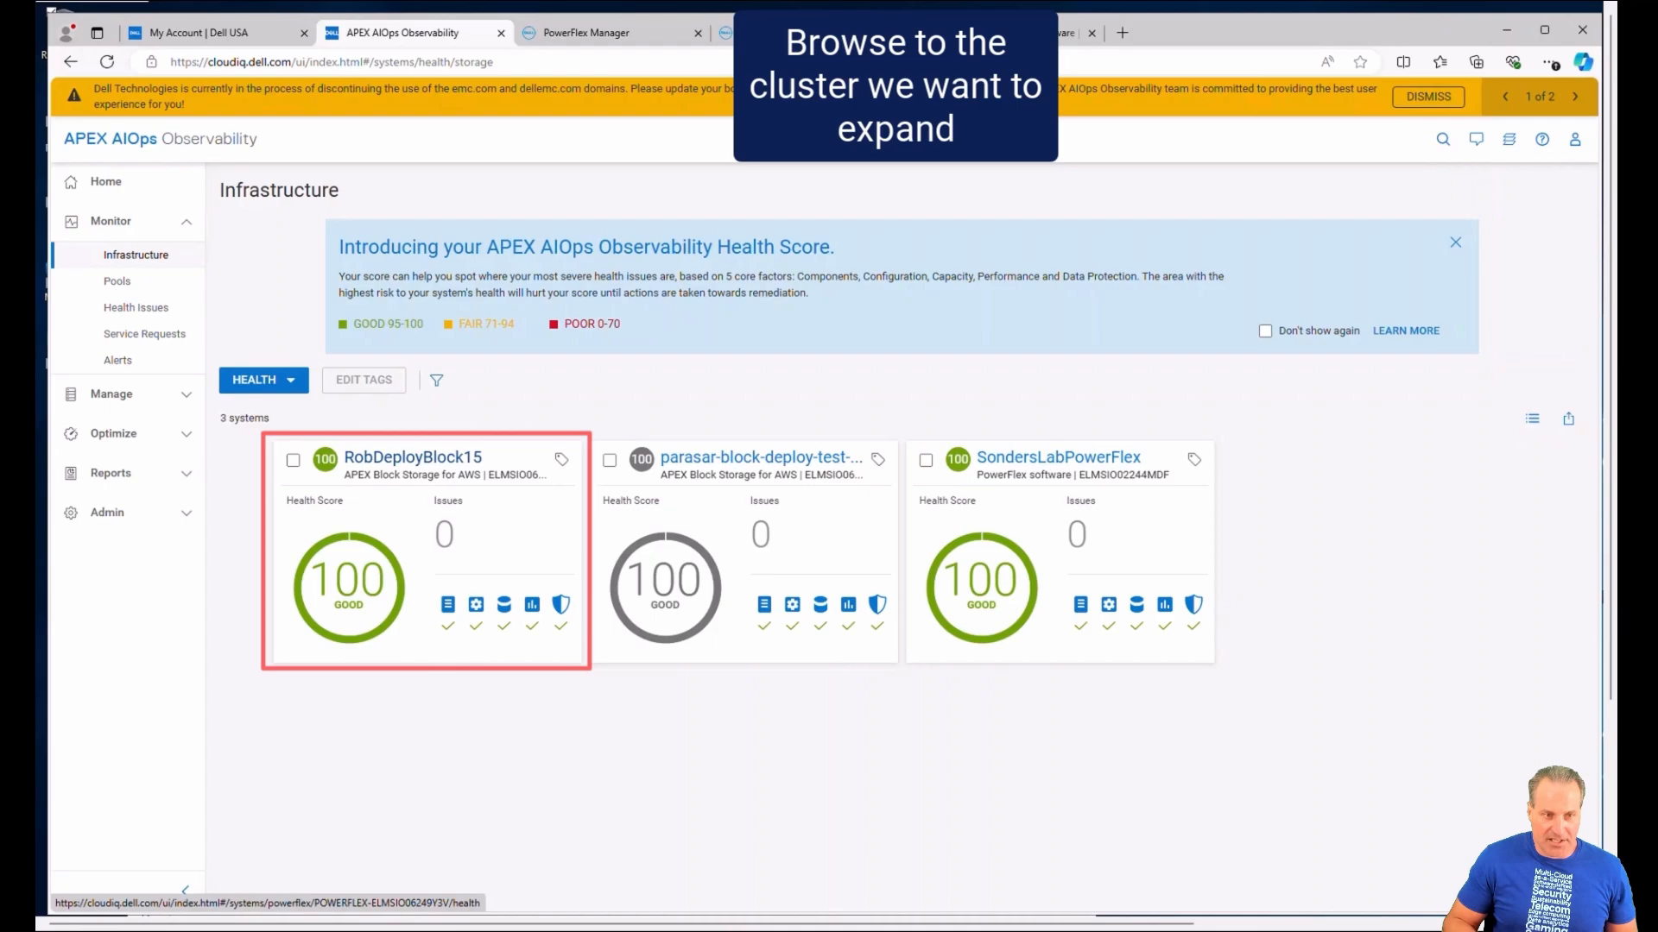
left_click(413, 458)
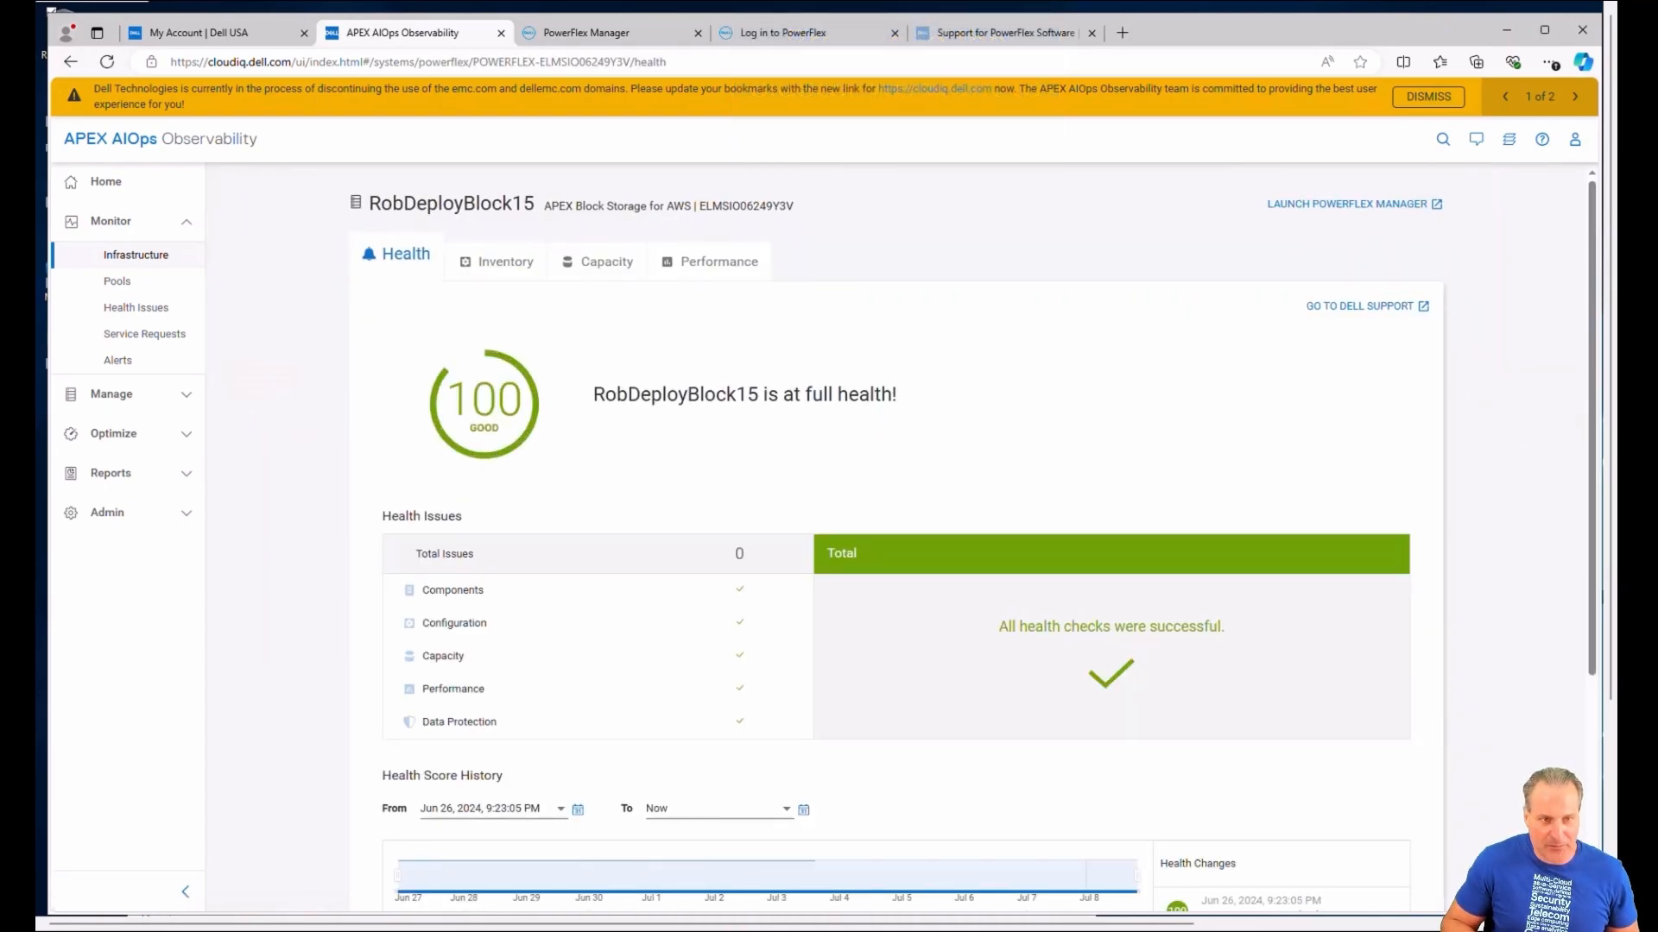
left_click(498, 262)
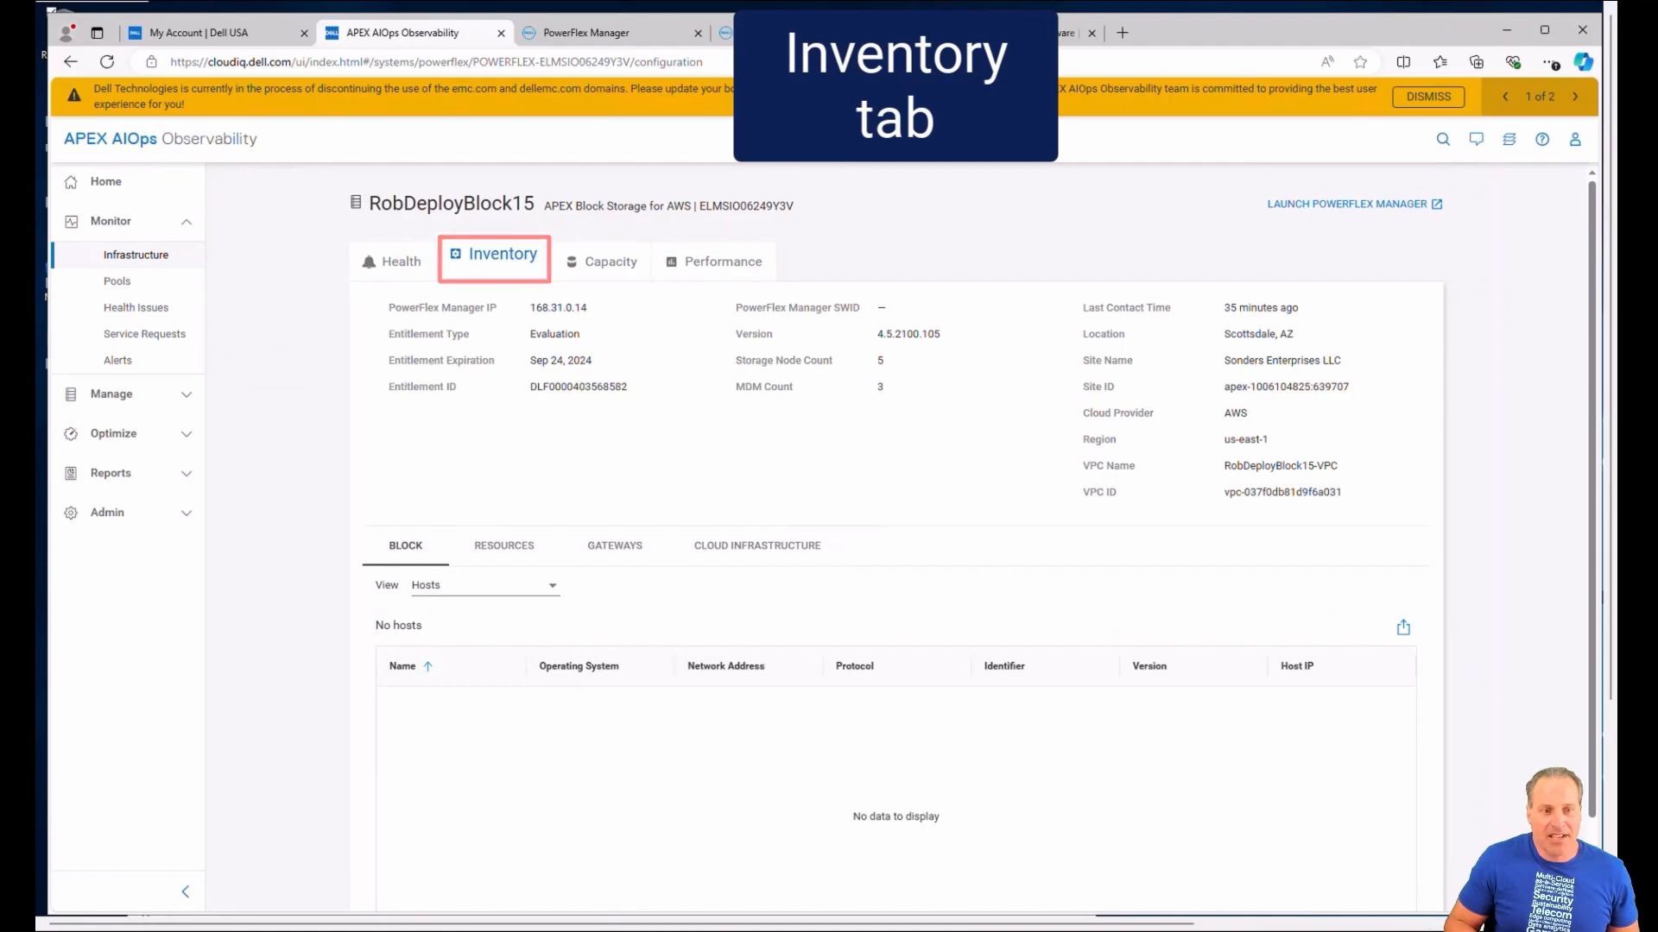
left_click(757, 546)
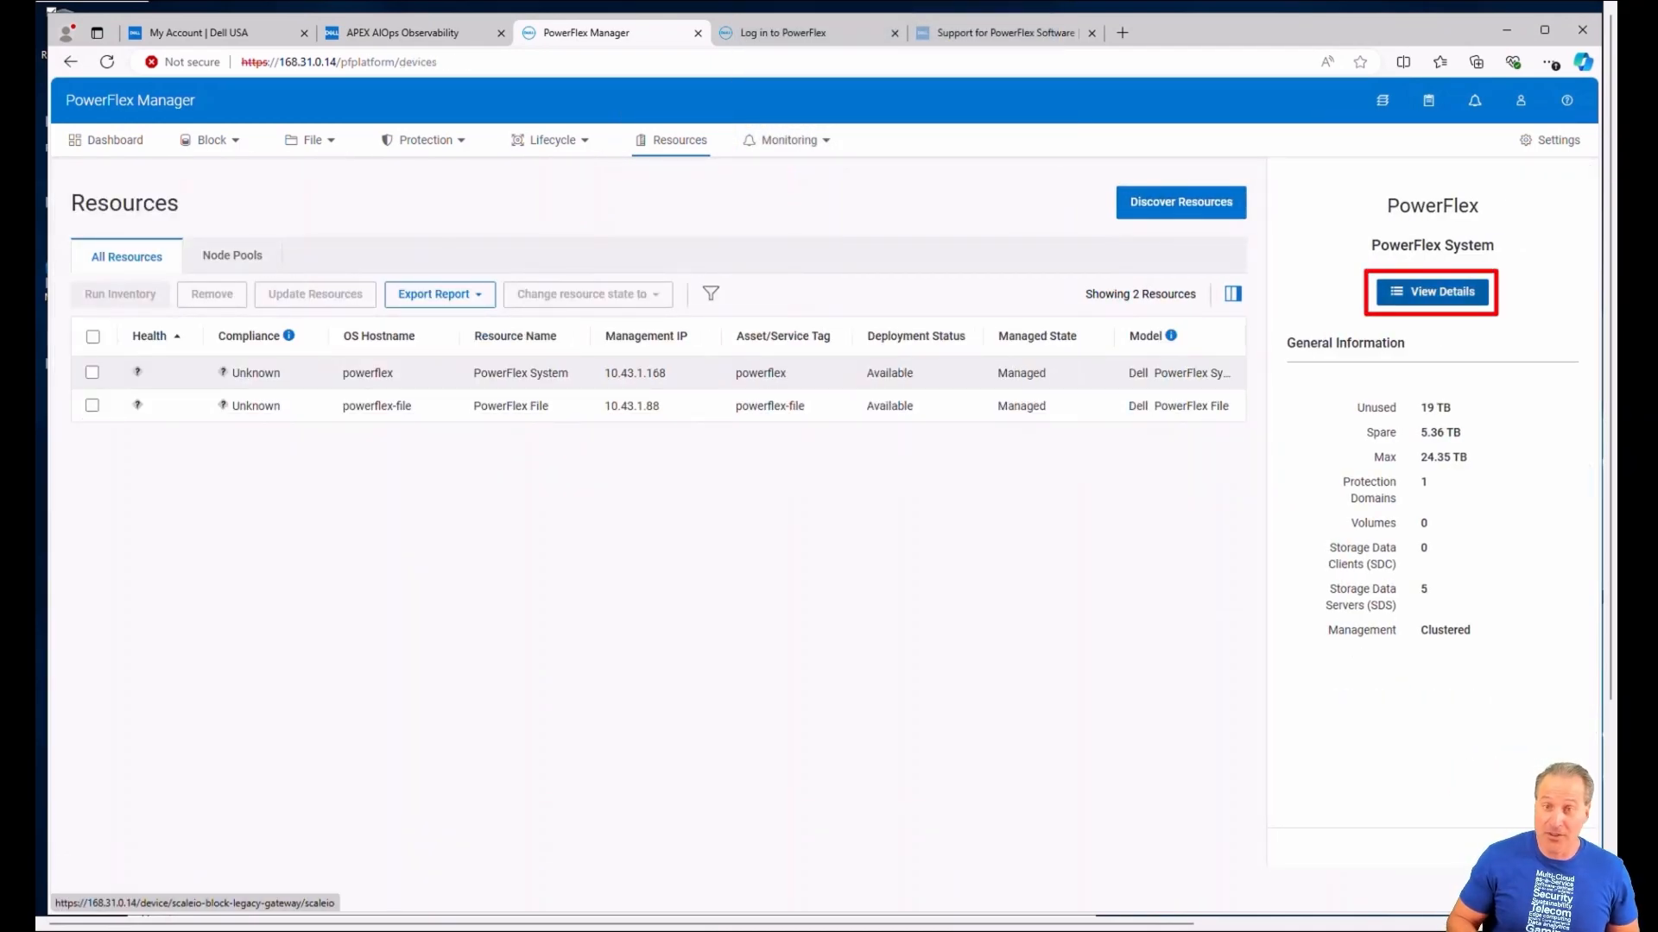
In PowerFlex Manager, review the PowerFlex System's MDM cluster, storage and nodes, expanding protection domain pd1 down to its SDS nodes.
left_click(1432, 292)
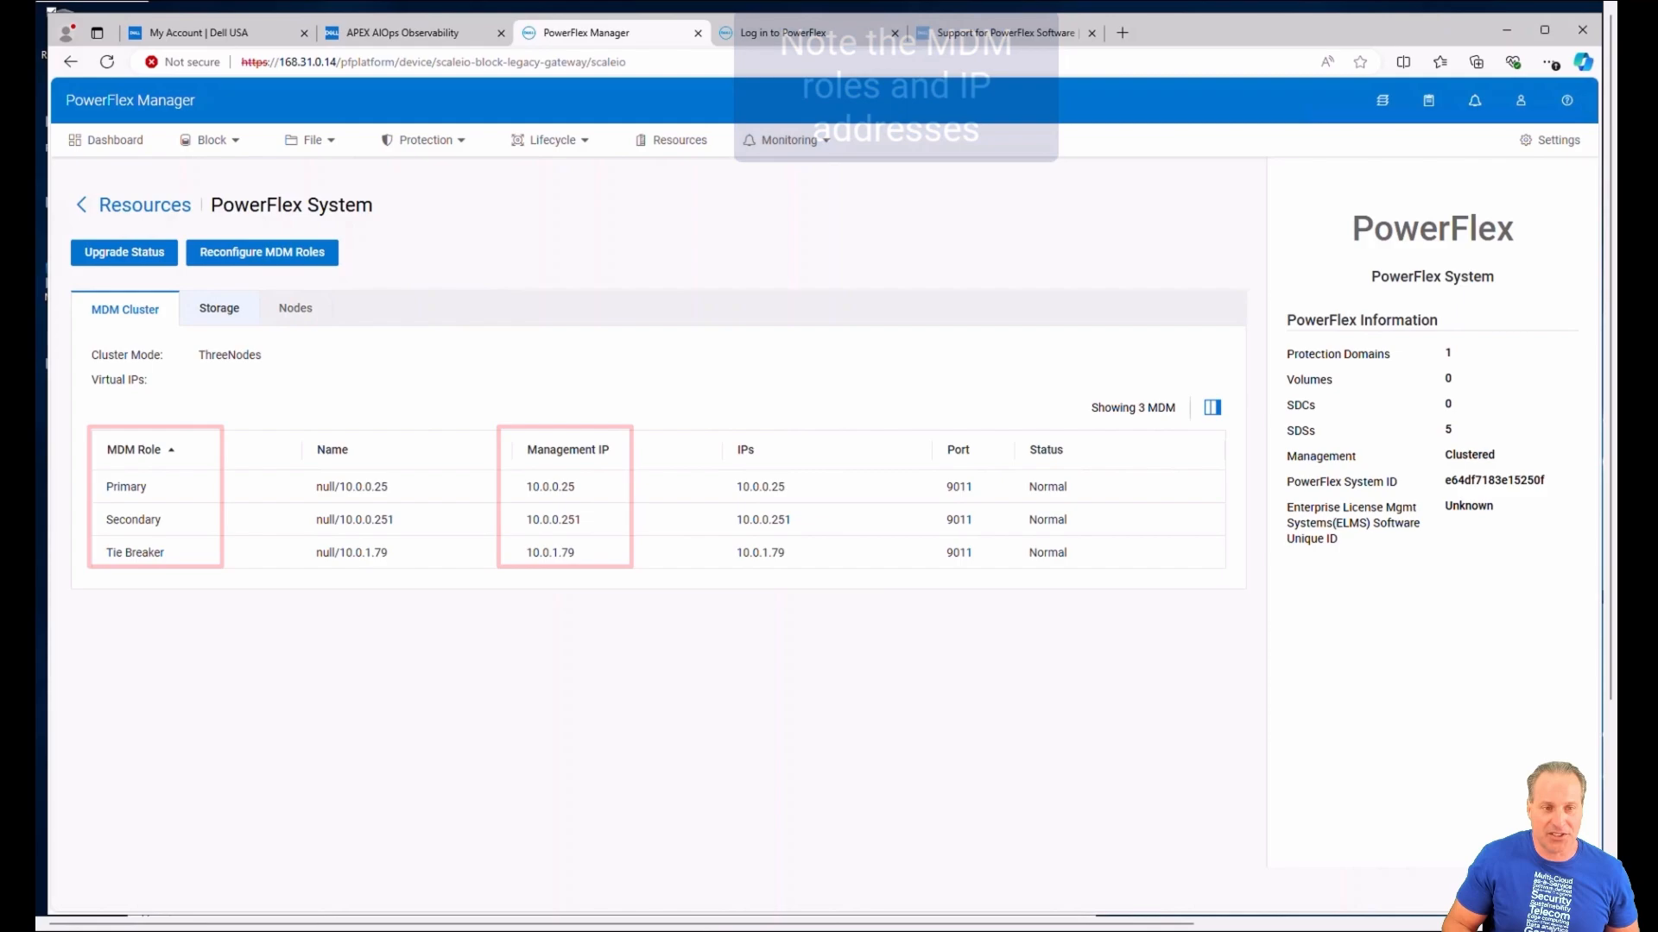
left_click(218, 308)
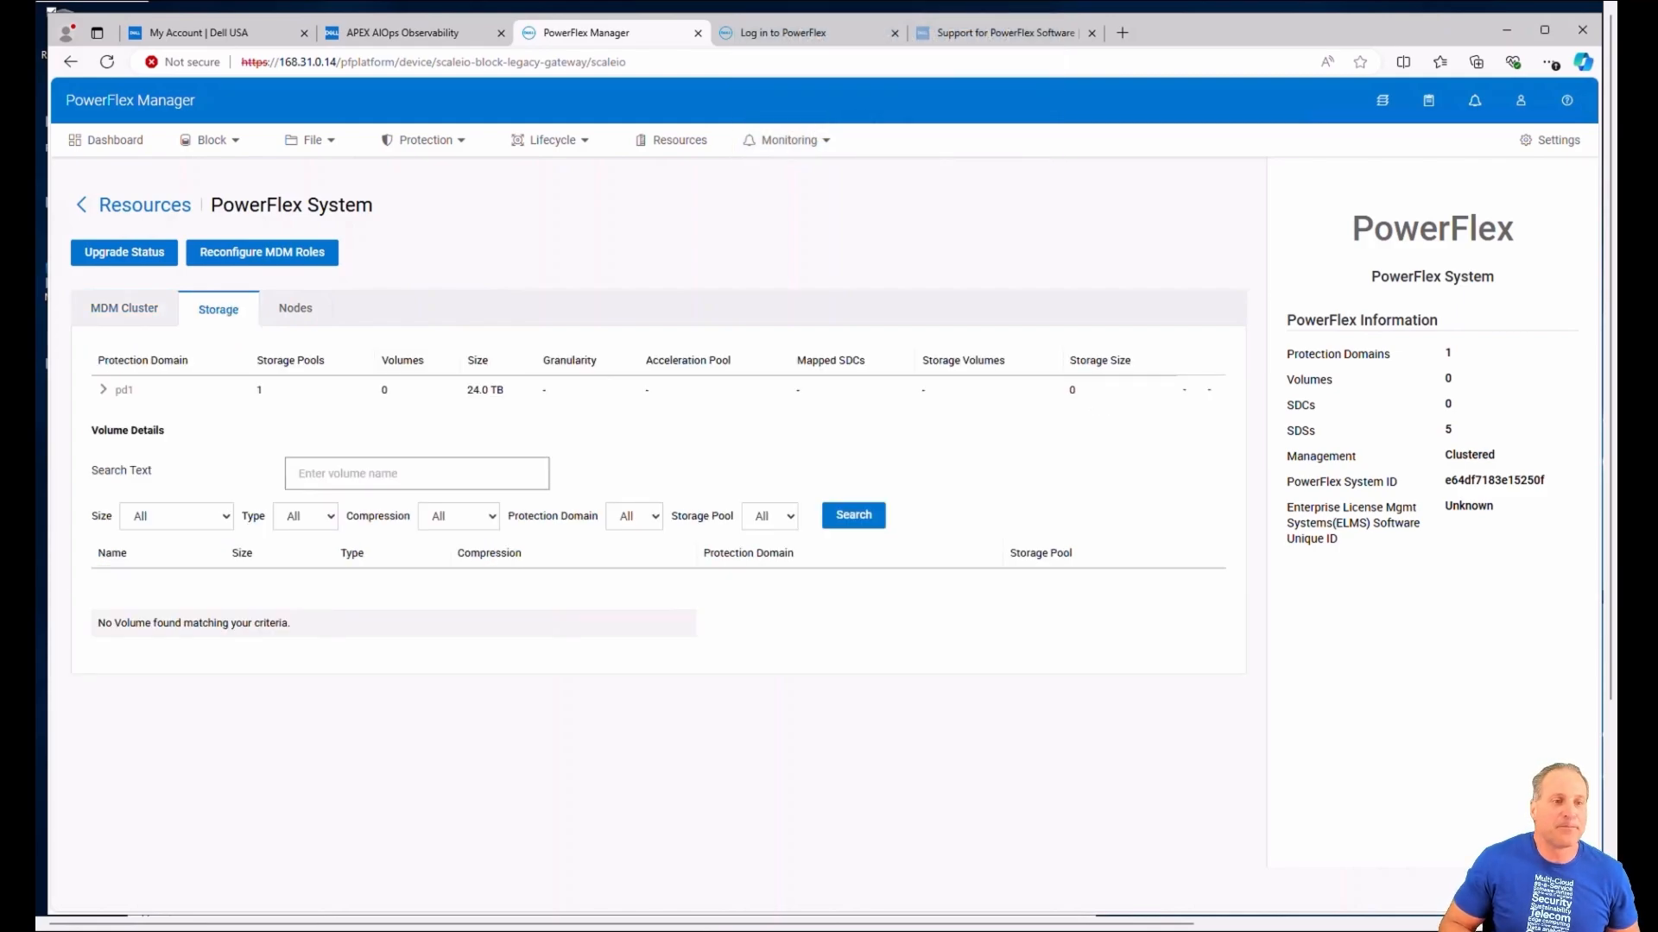
left_click(294, 308)
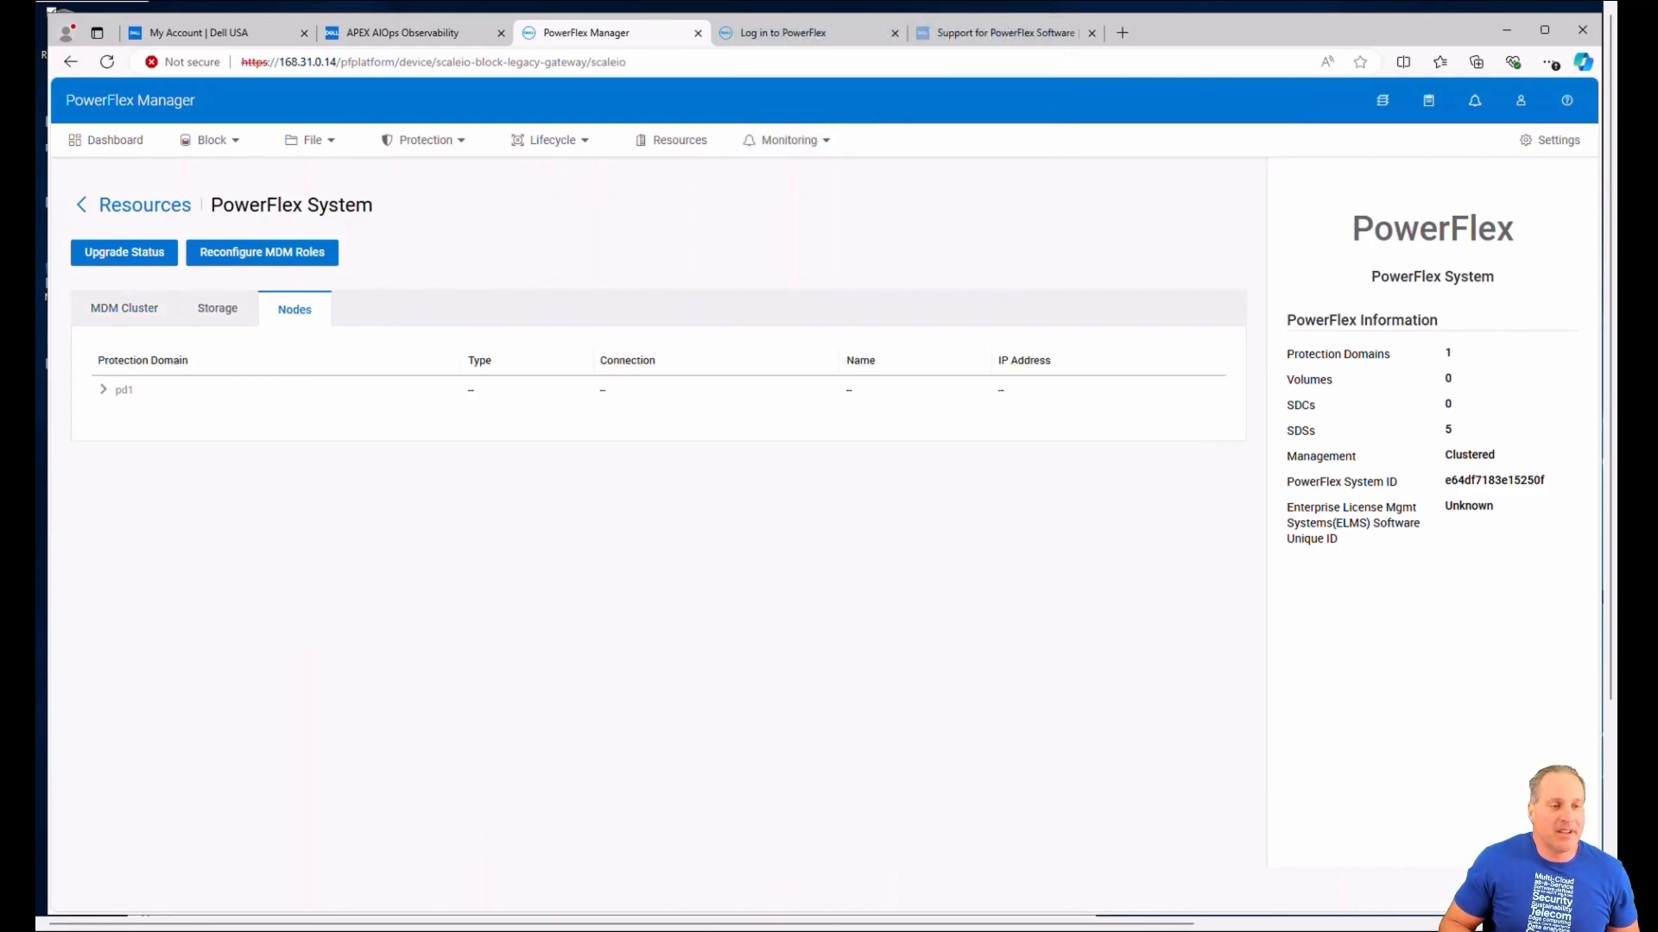
left_click(103, 389)
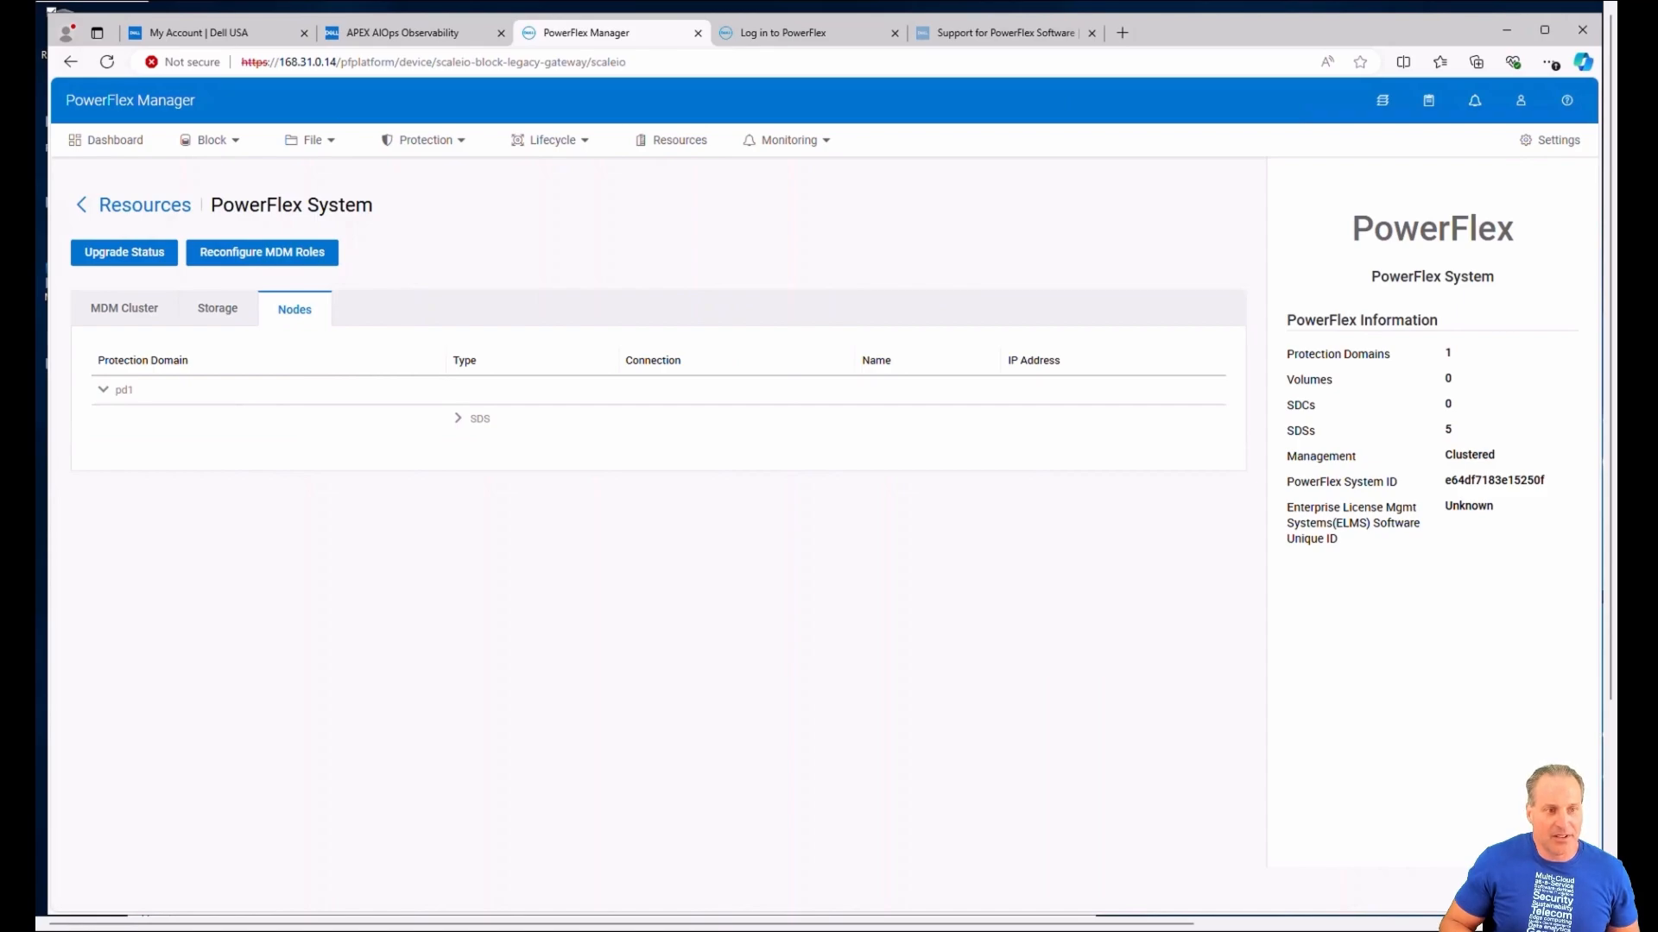
left_click(458, 419)
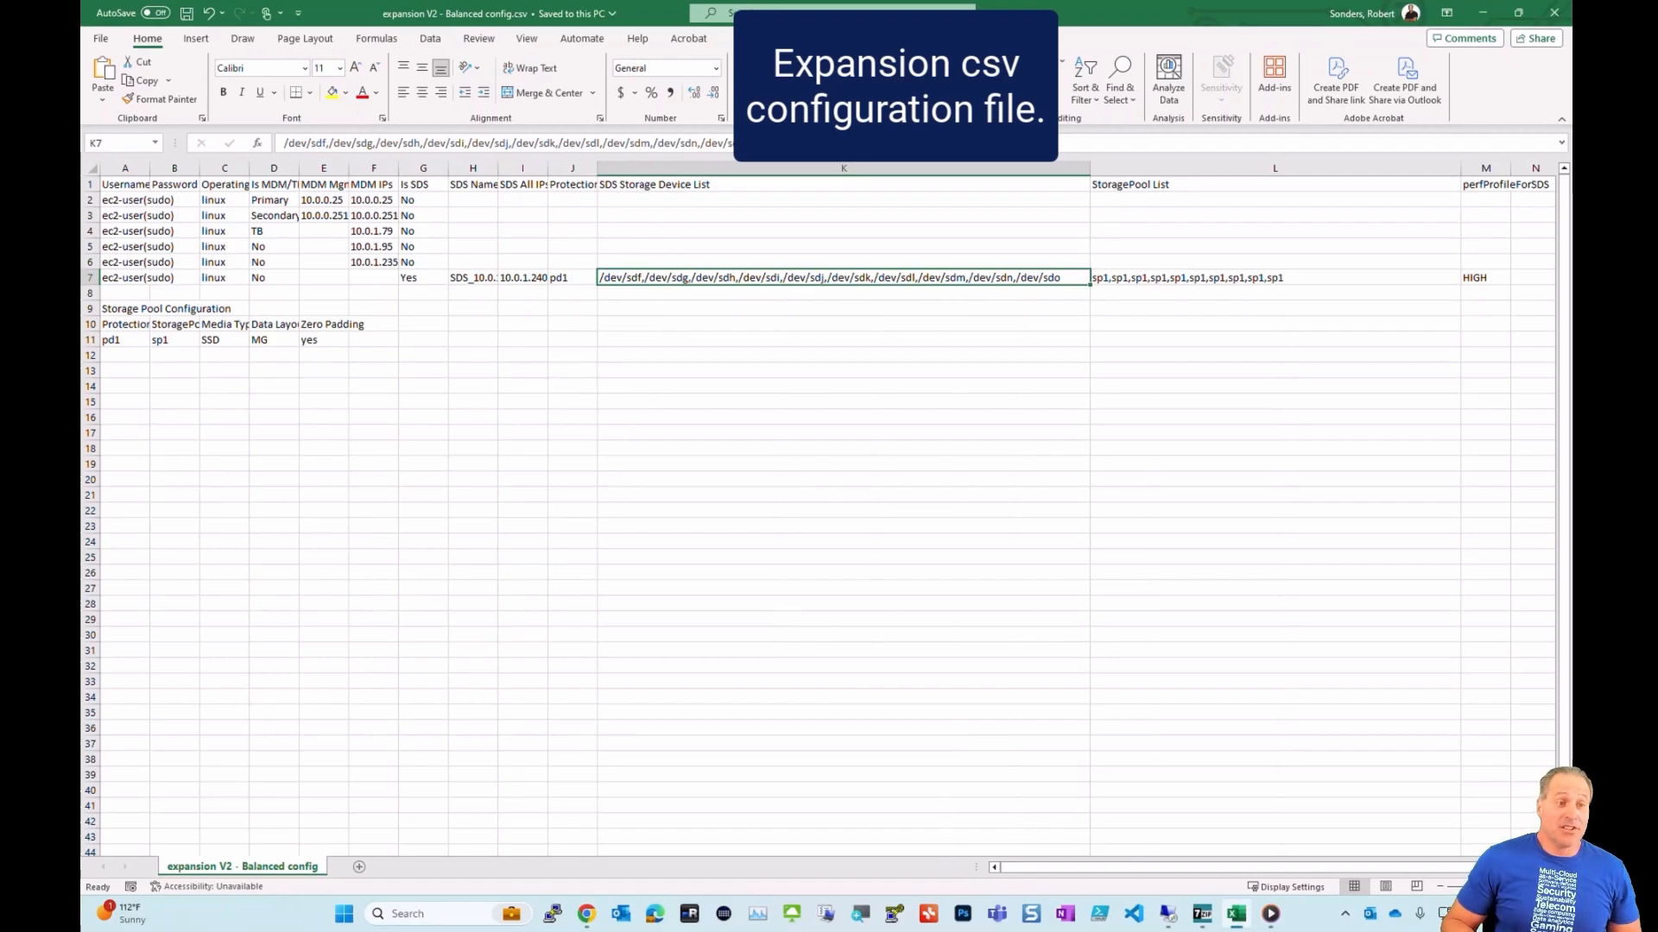
In the Excel expansion CSV, inspect the SDS storage device list and storage pool list entered for the new instance in row 7.
left_click_drag(750, 143, 283, 143)
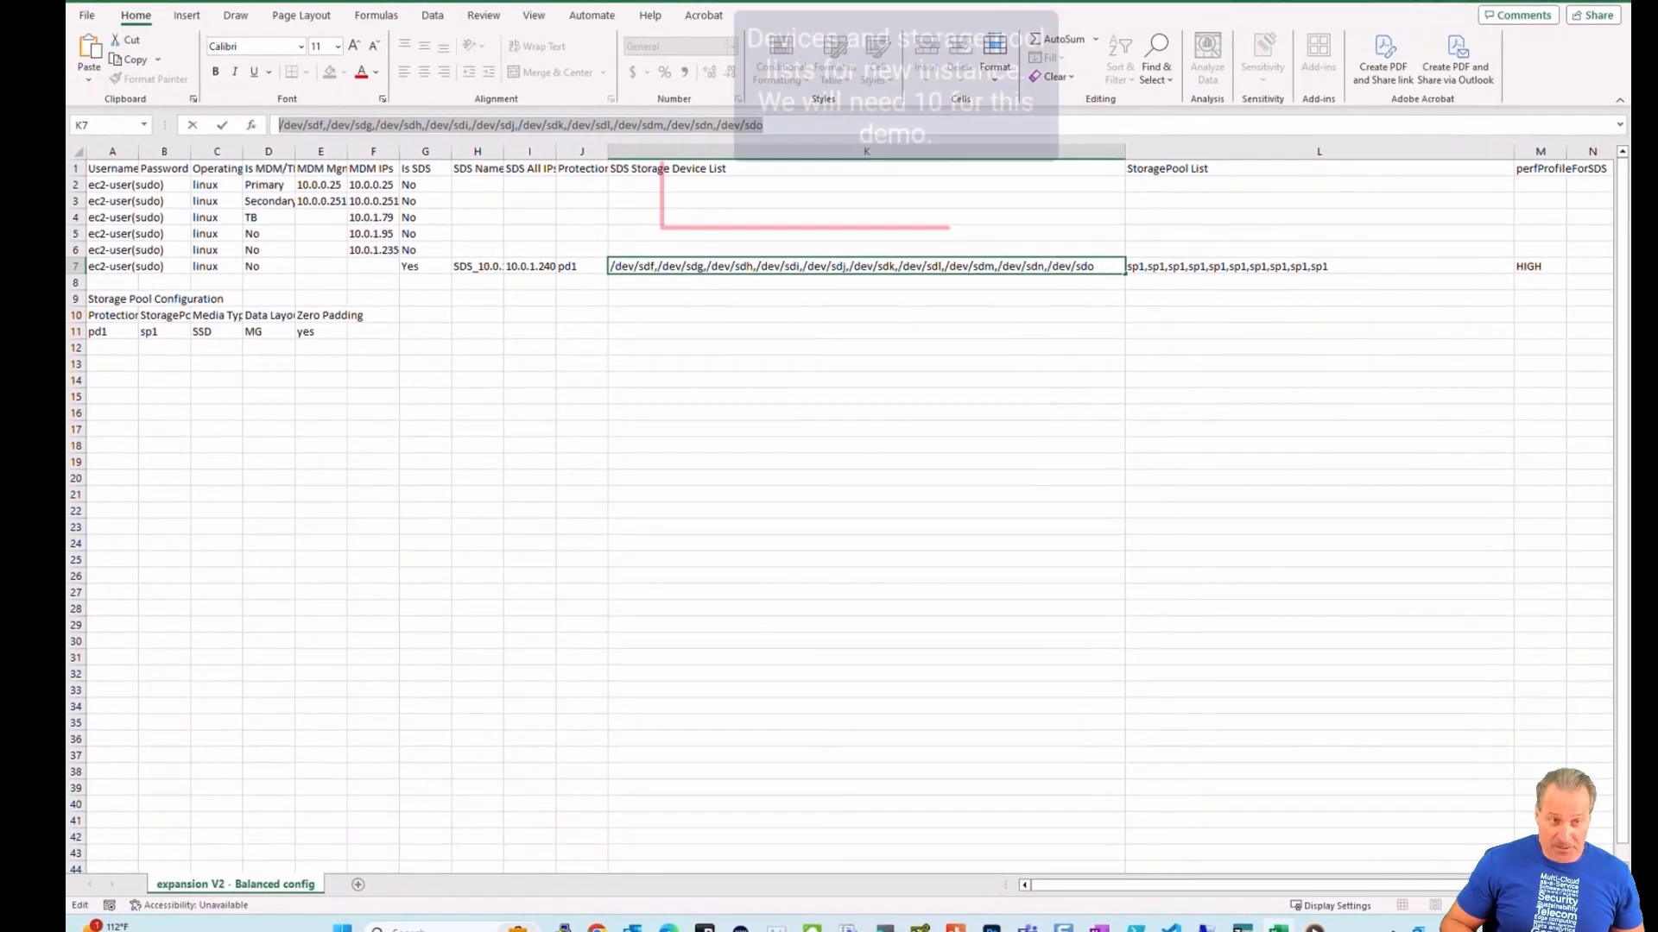
key("Tab")
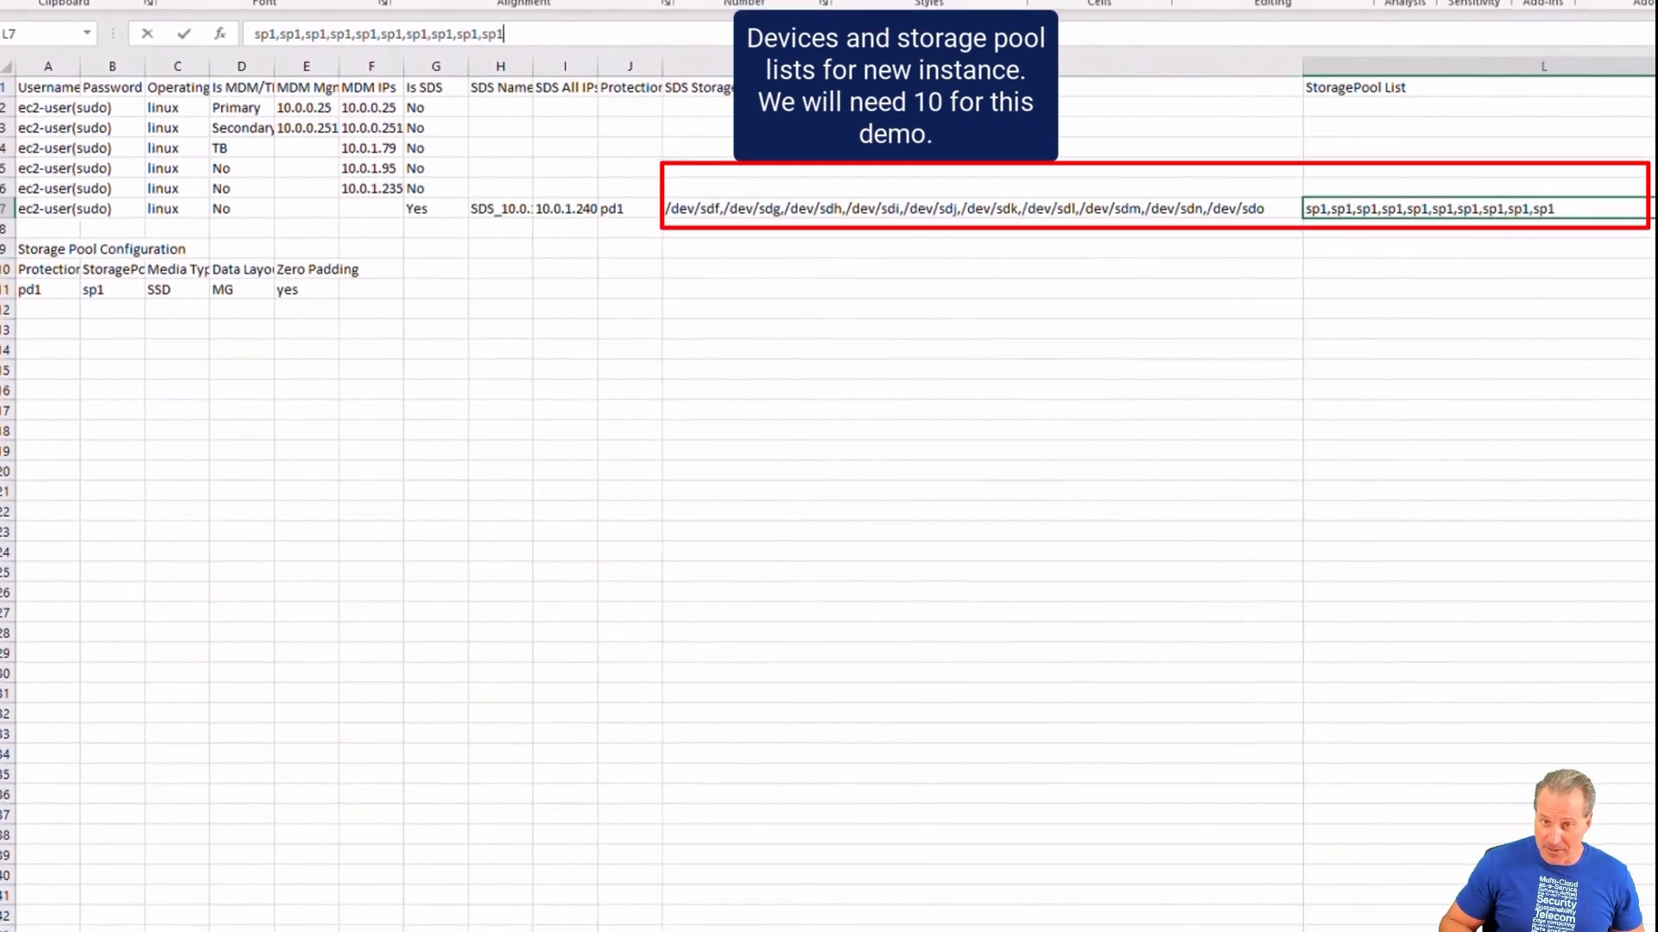
left_click_drag(493, 79, 267, 78)
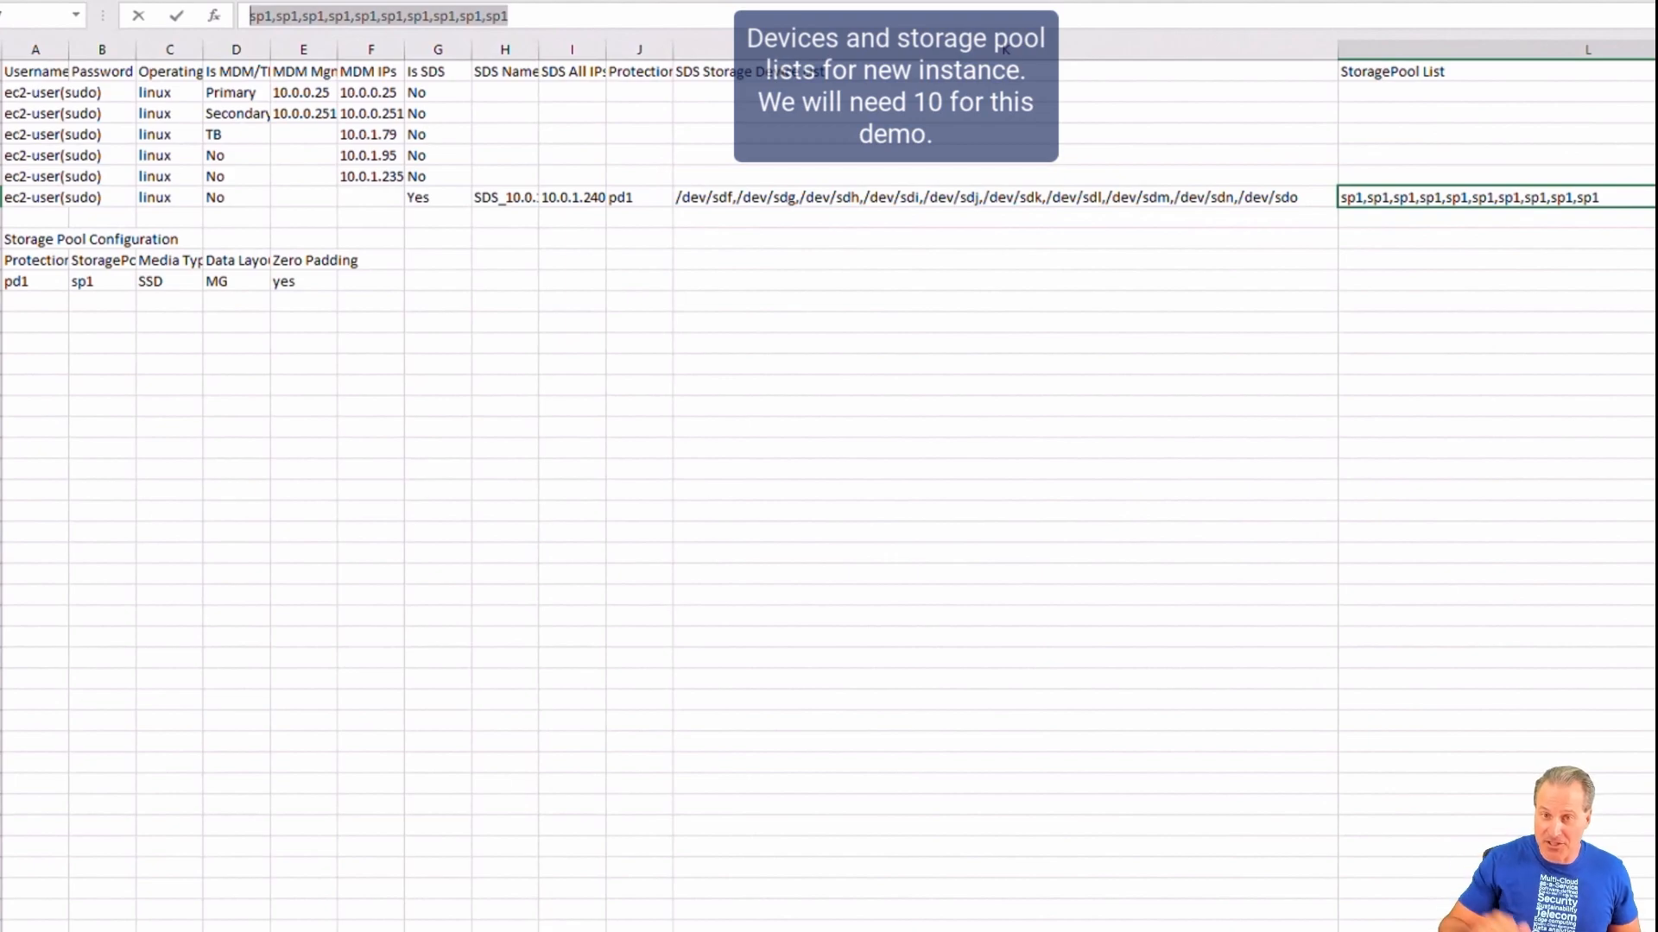
left_click(1005, 280)
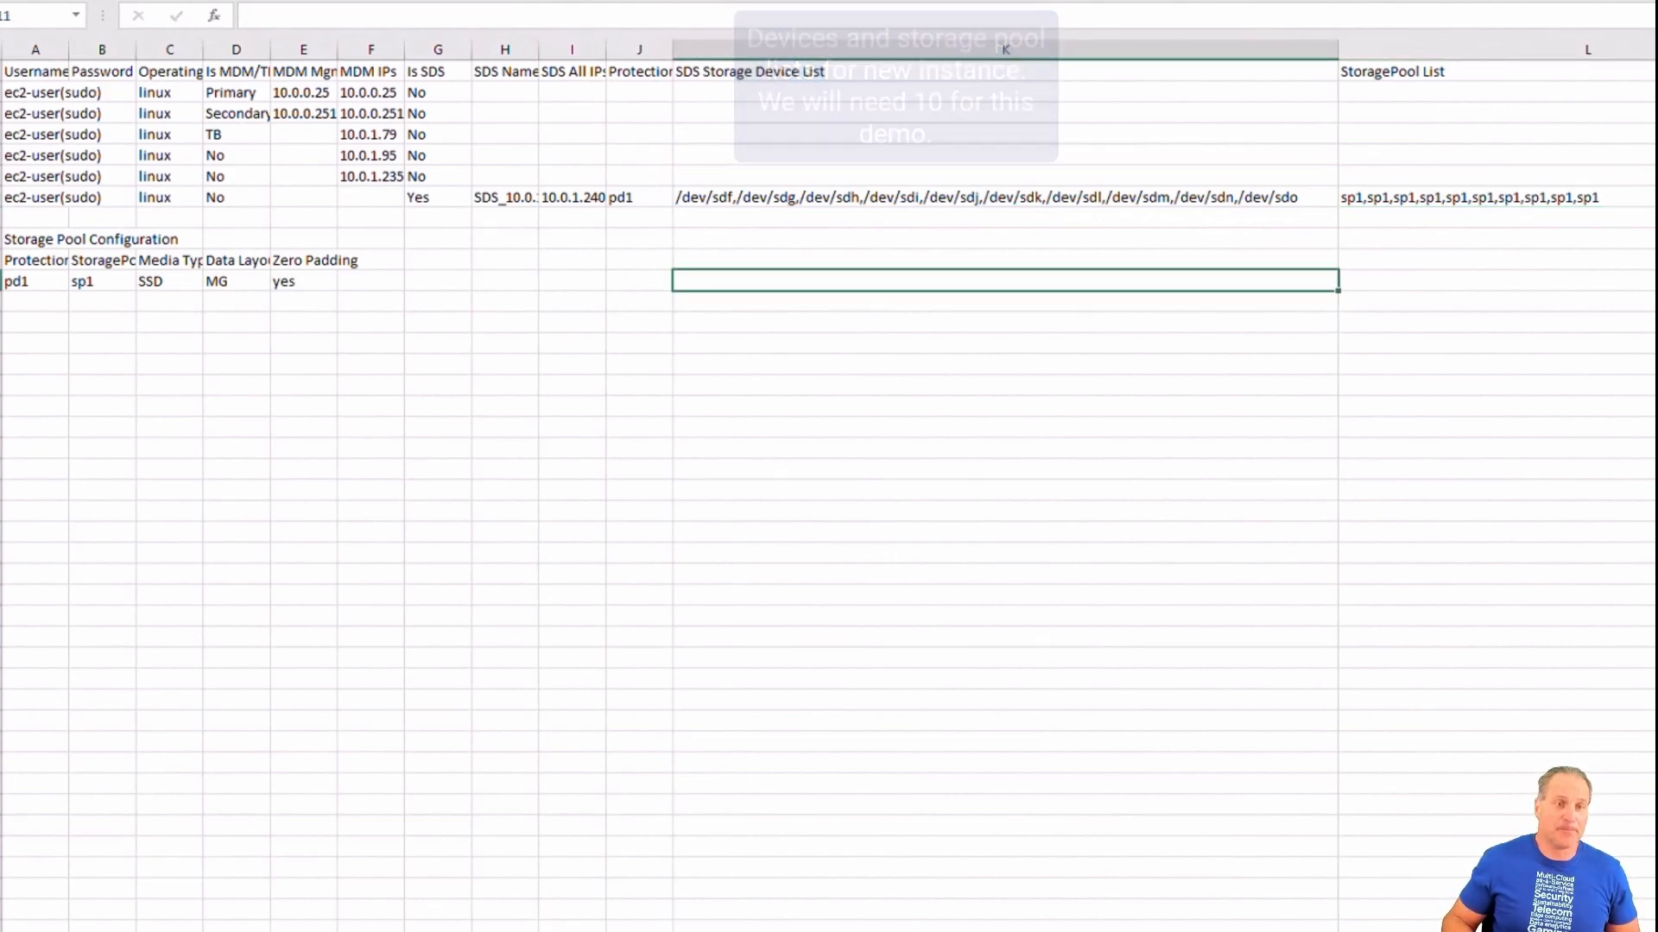
Fit the widths of the SDS All IPs, SDS Name, Password and operating system columns to their contents.
left_click_drag(606, 49, 606, 49)
double_click(606, 50)
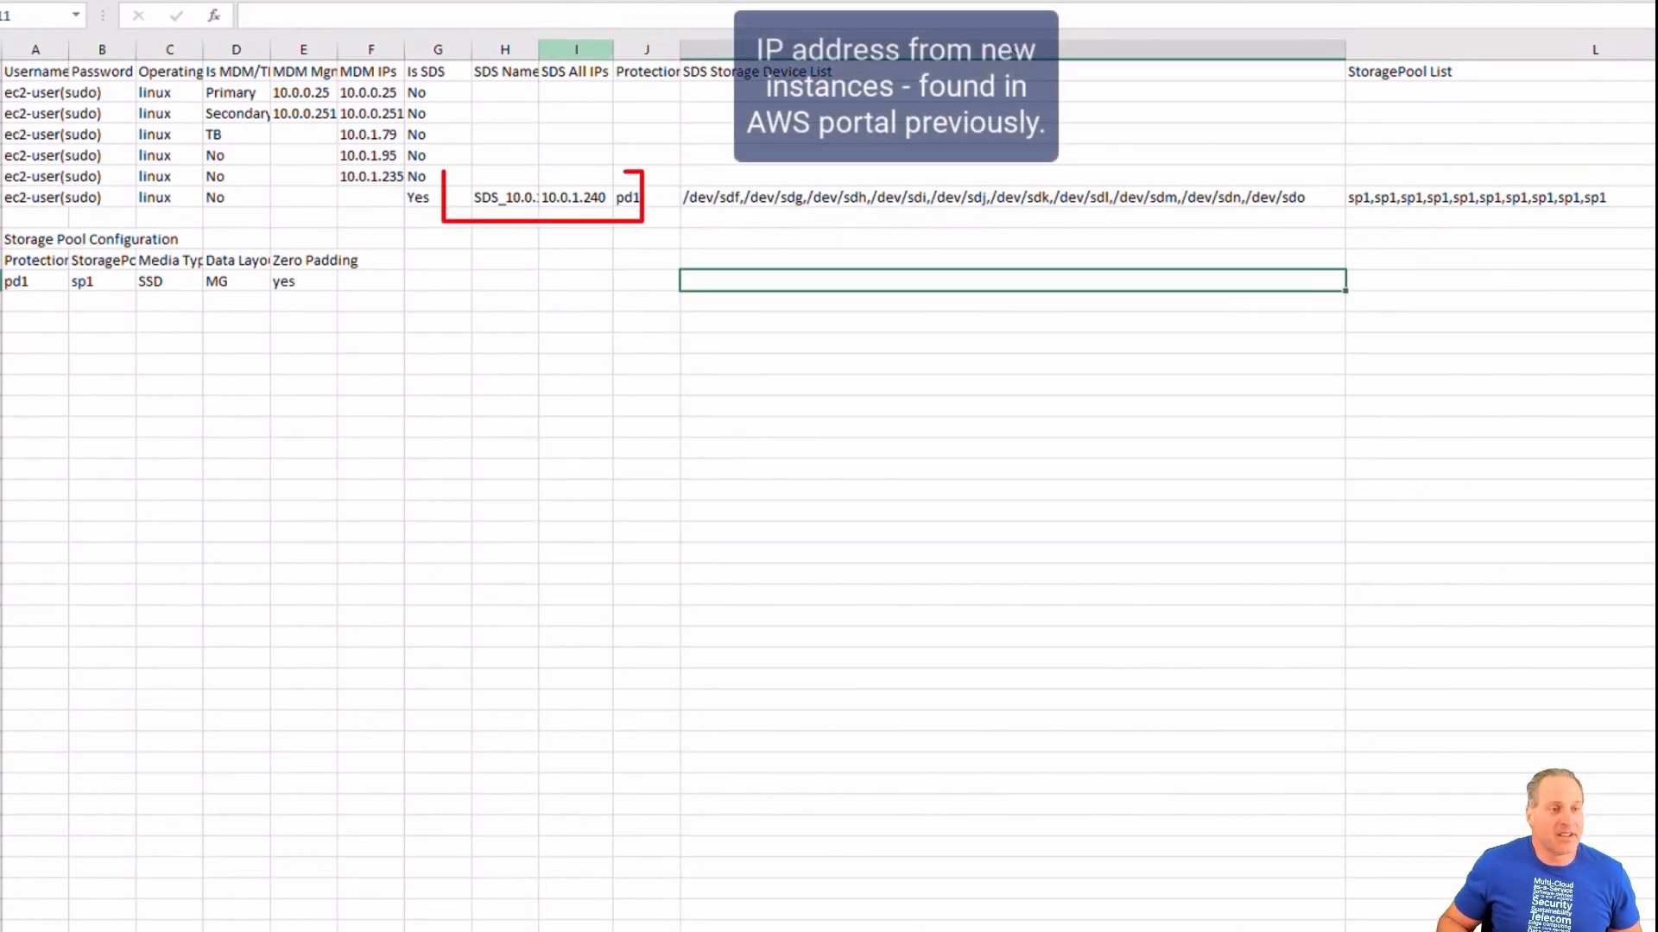
left_click(538, 50)
double_click(539, 49)
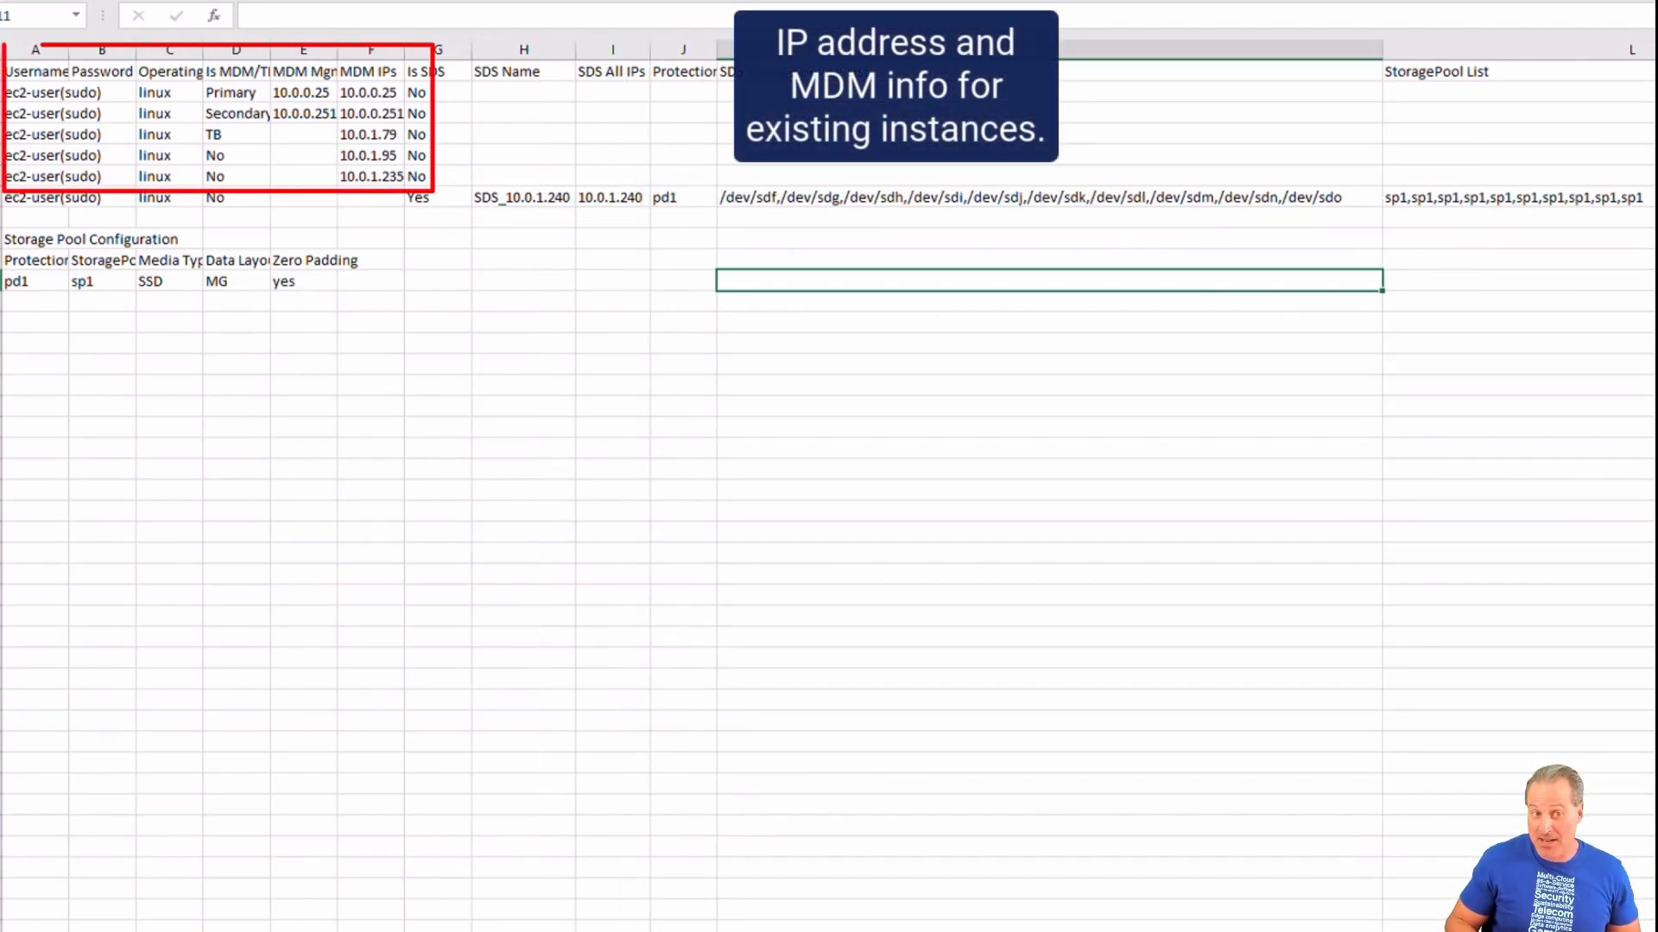
double_click(135, 49)
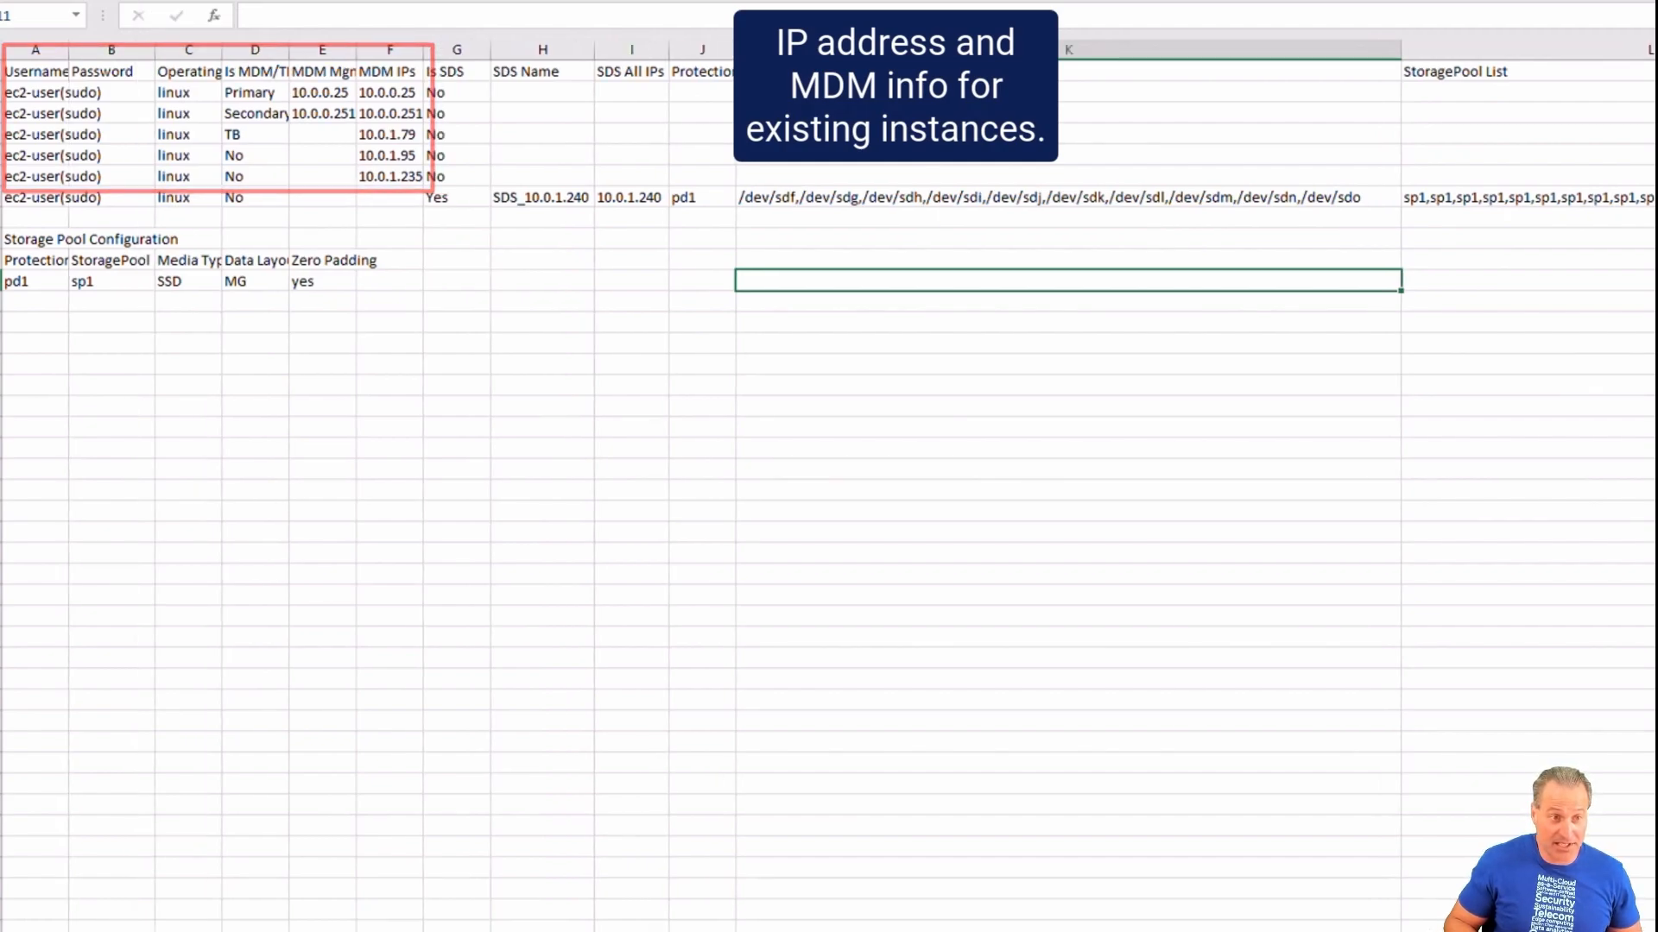
double_click(222, 50)
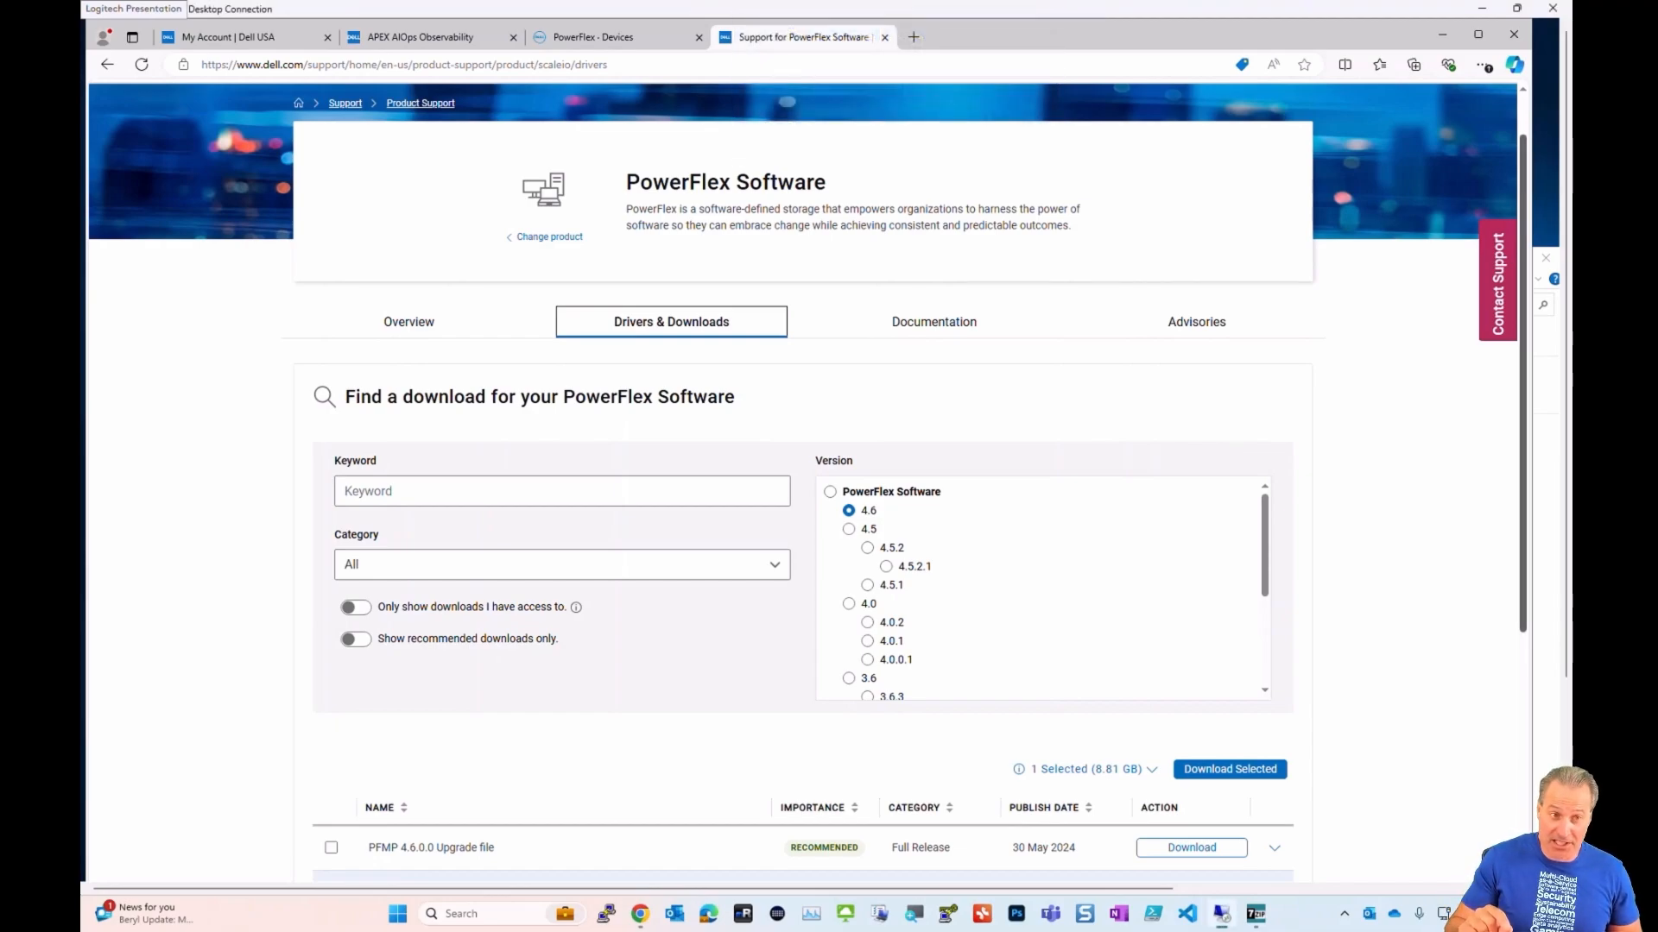
On the Dell support site, check the details of PowerFlex 4.5.2.1 Build 105 Complete Software Download and select the page URL.
scroll(803, 518, "down", 3)
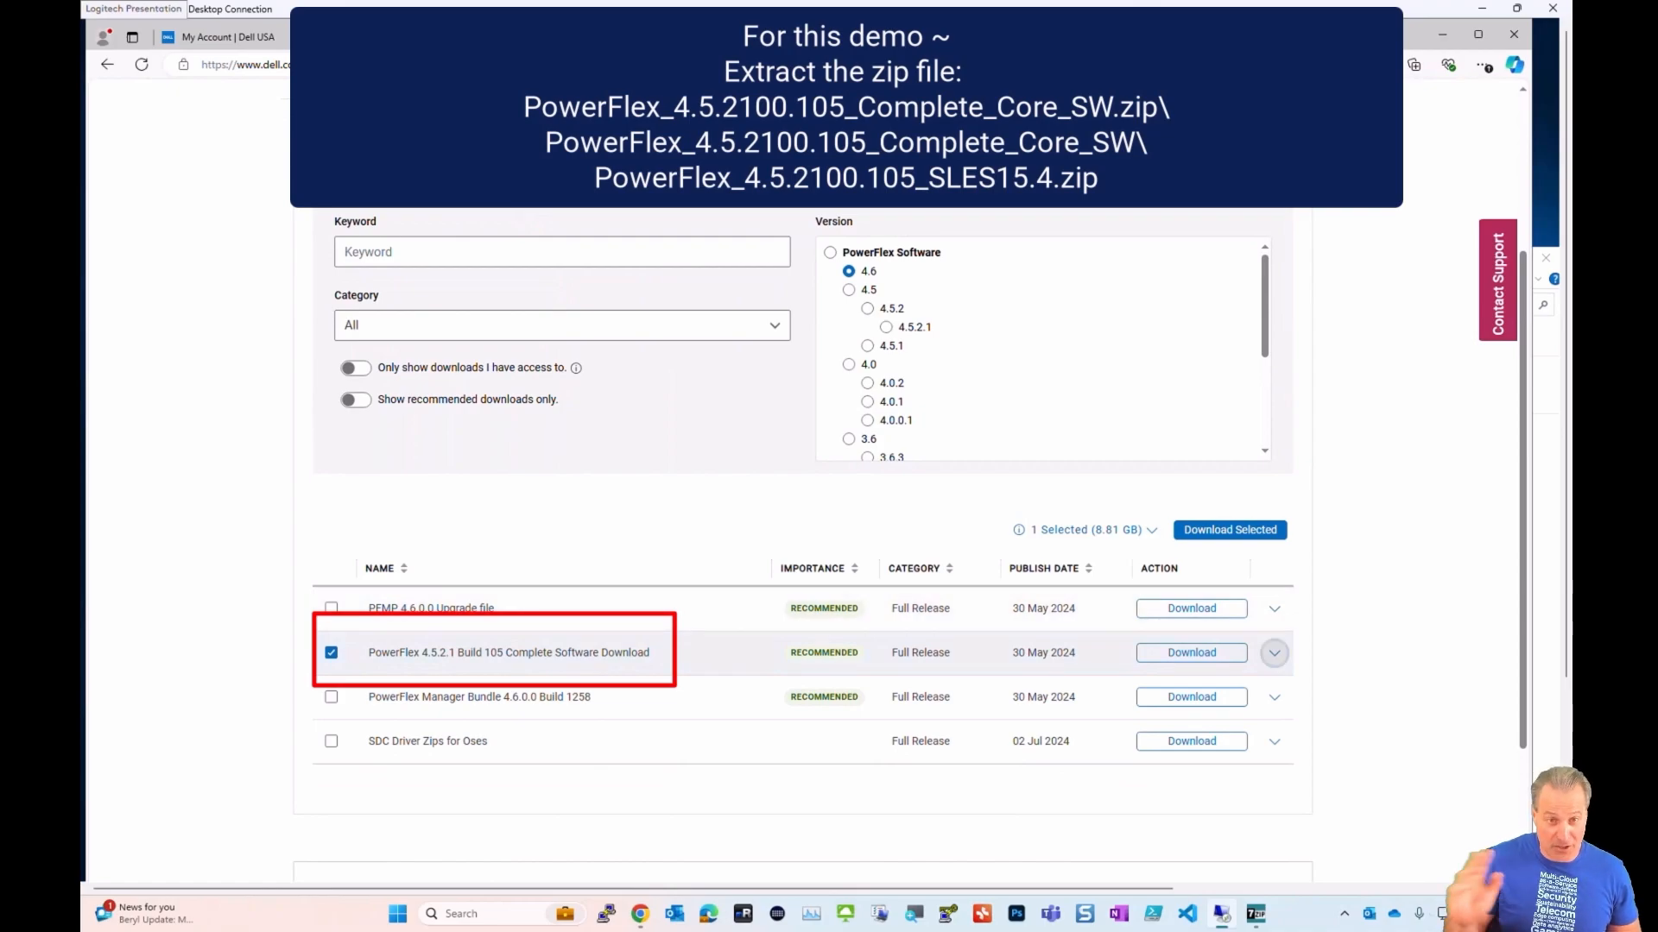
left_click(1274, 653)
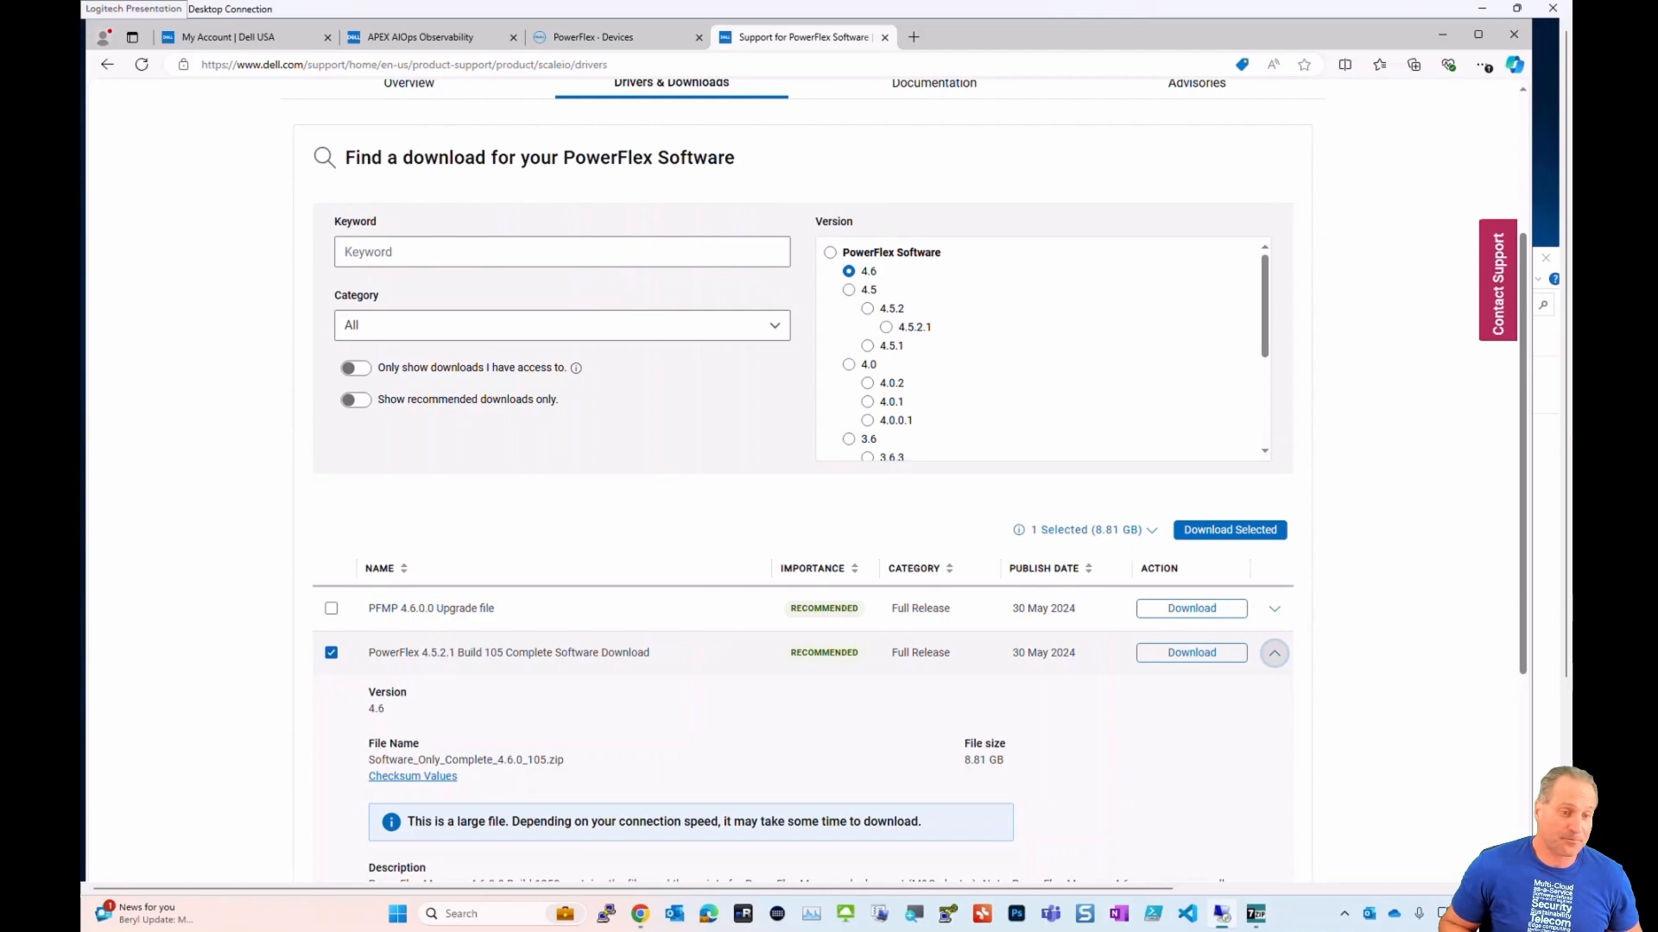
left_click(1275, 652)
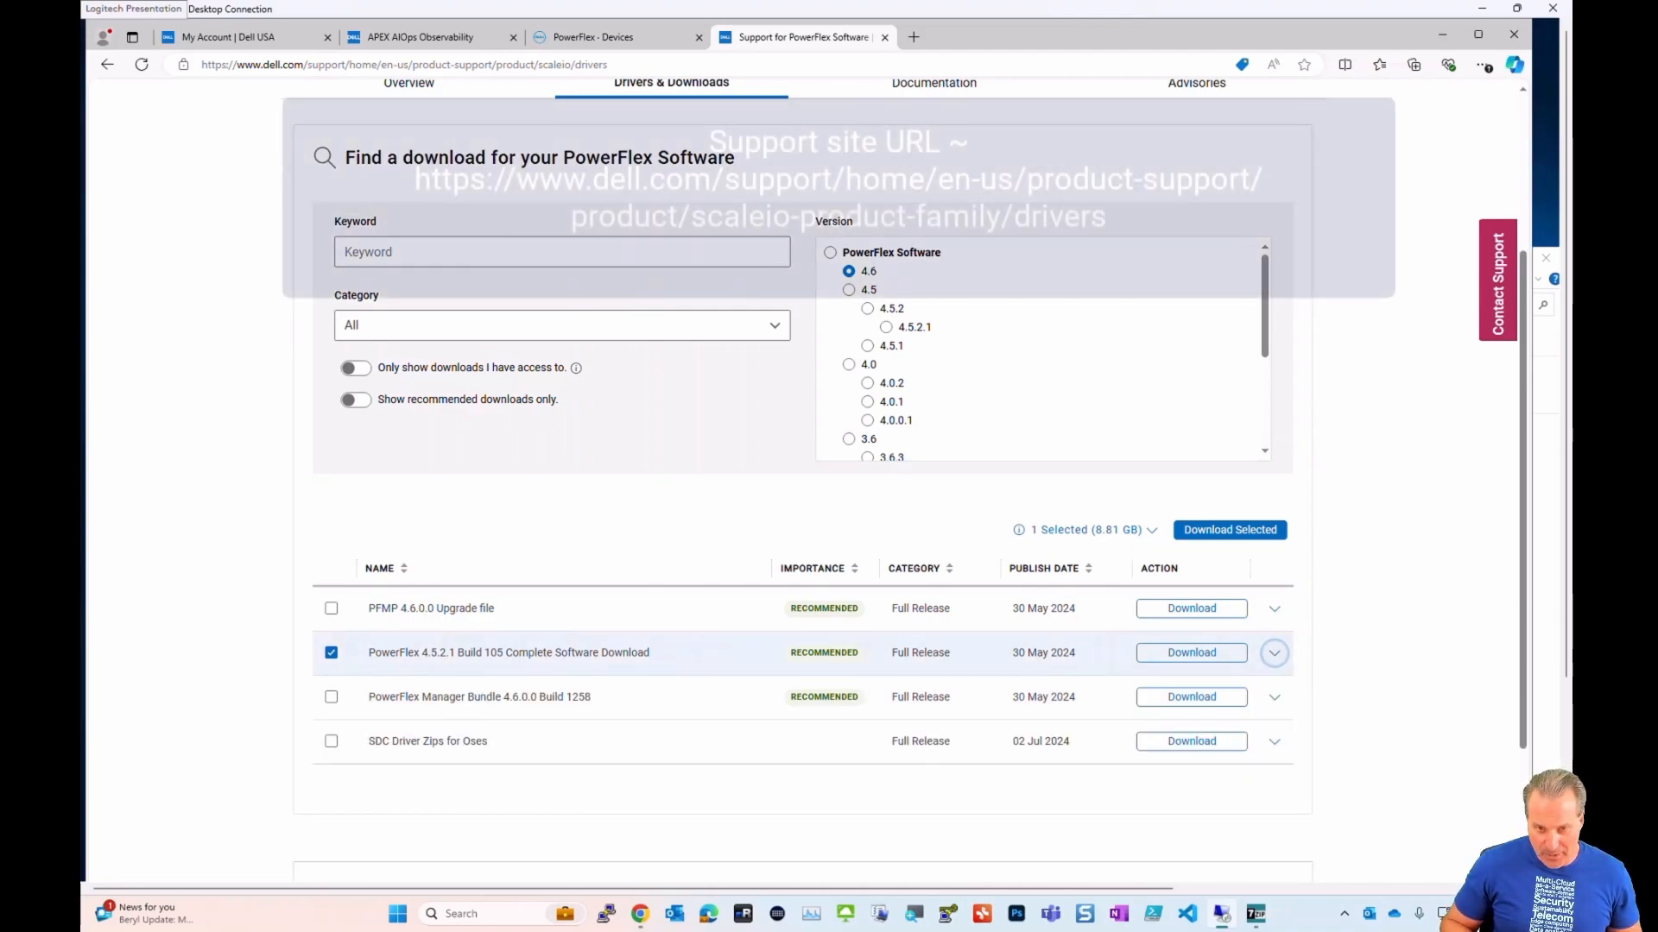
left_click_drag(608, 65, 201, 65)
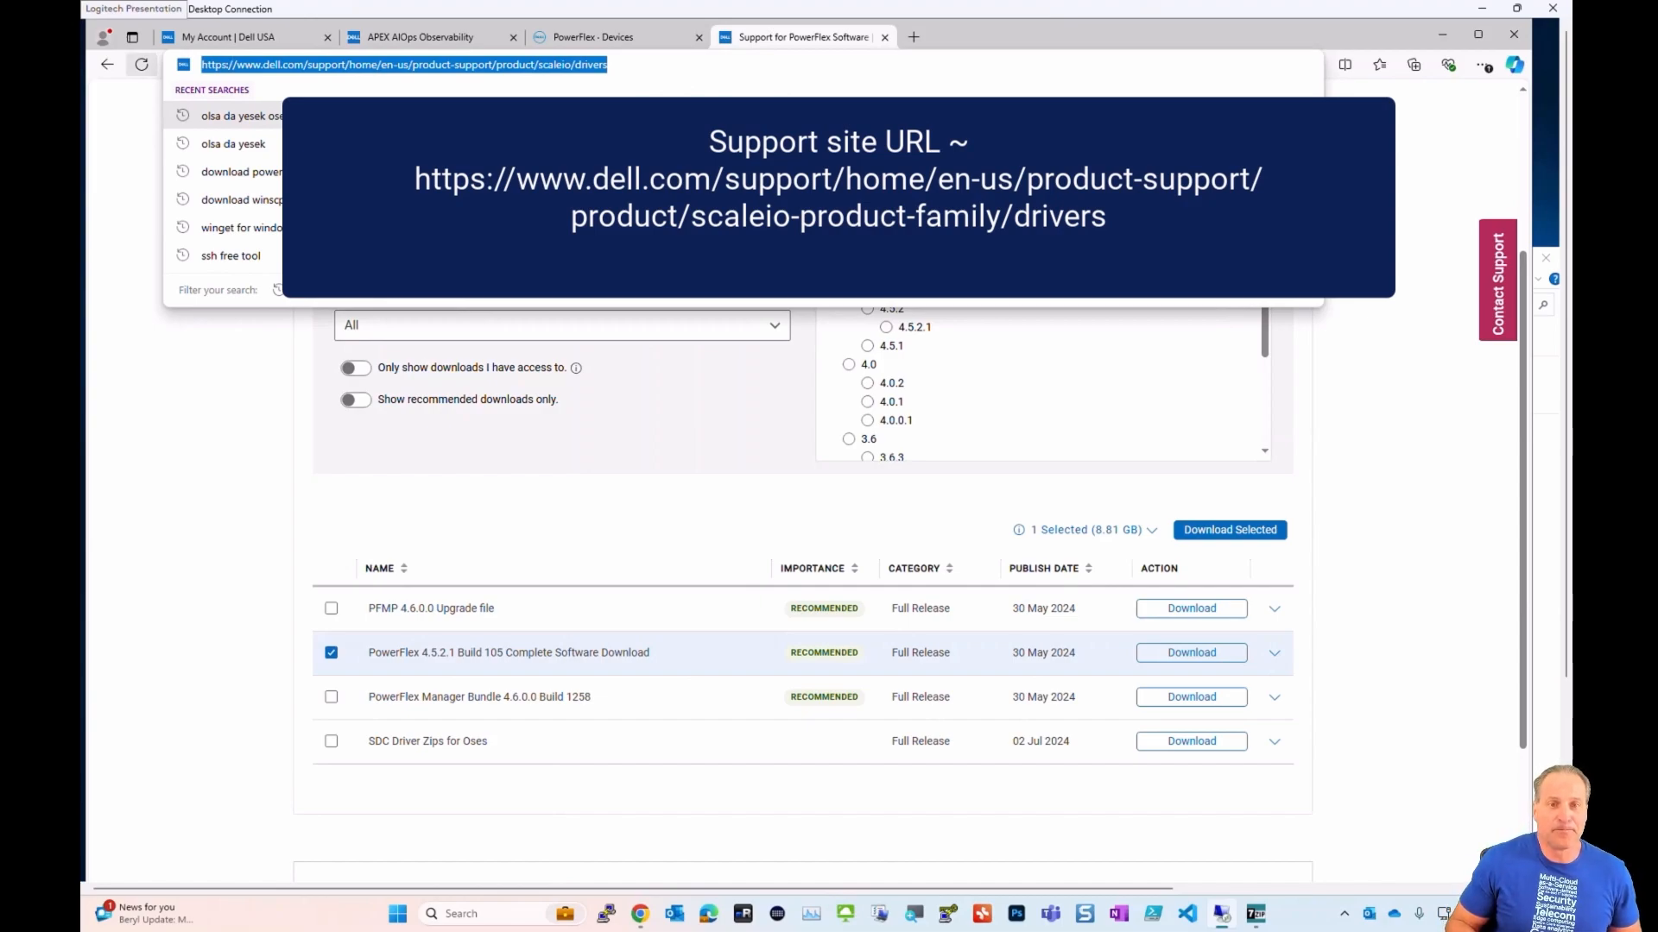
Dismiss the address suggestions and switch to File Explorer's Downloads folder to check the unzipped PowerFlex_4.5.2100.105_SLES15.4 folder.
left_click(196, 380)
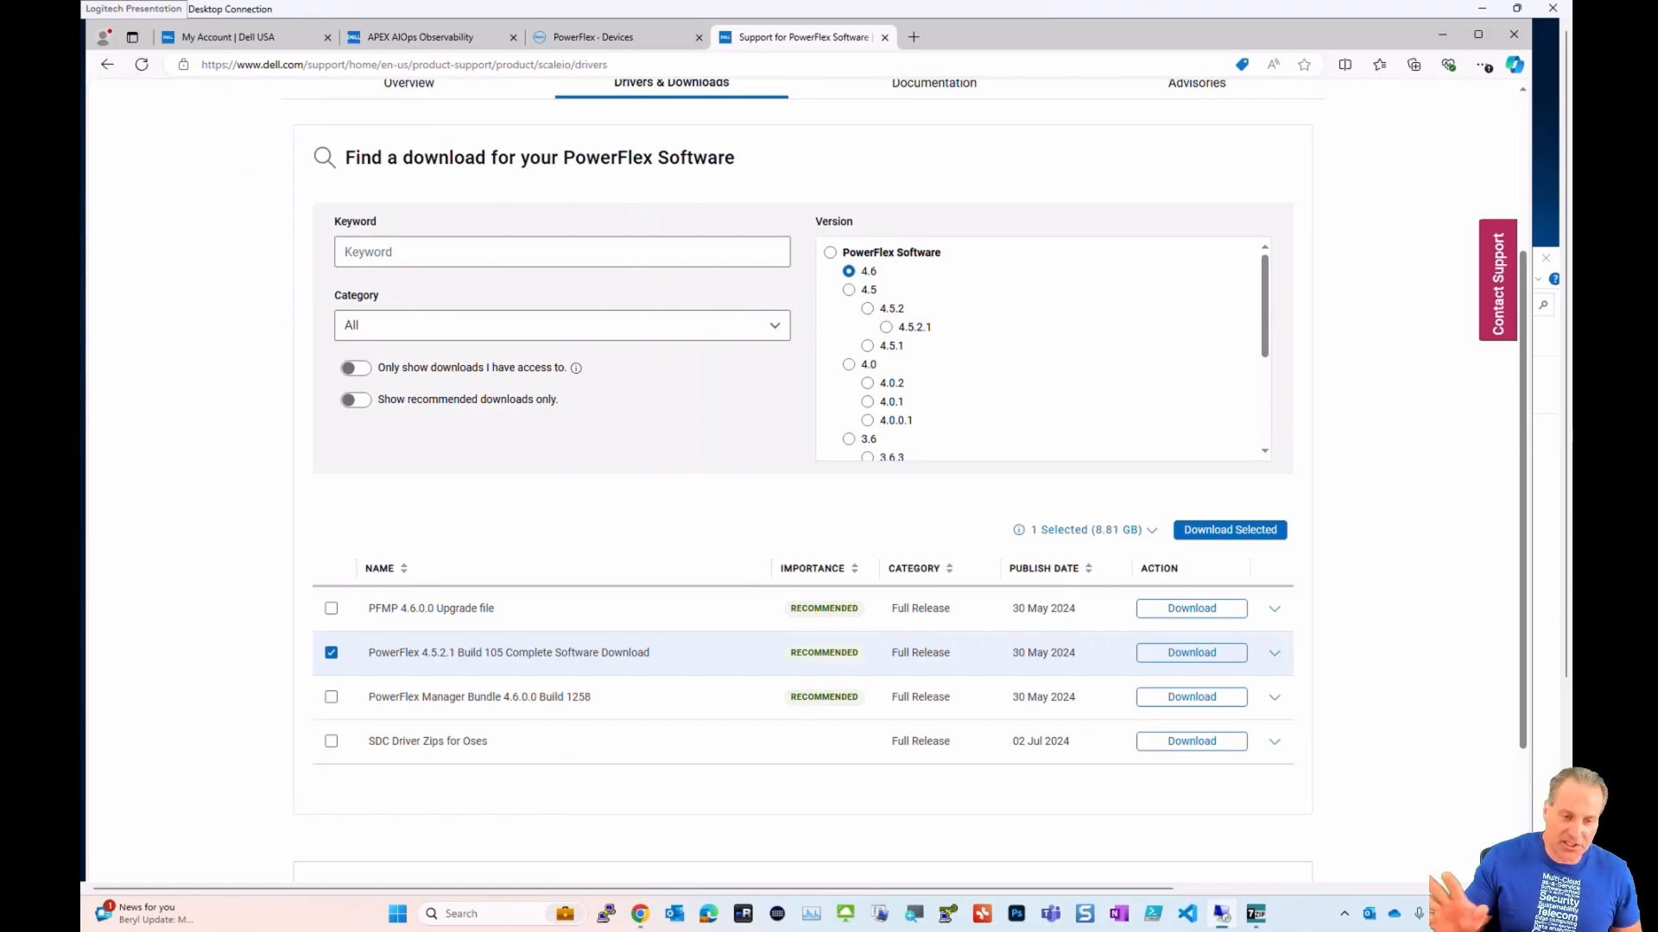
left_click(1545, 501)
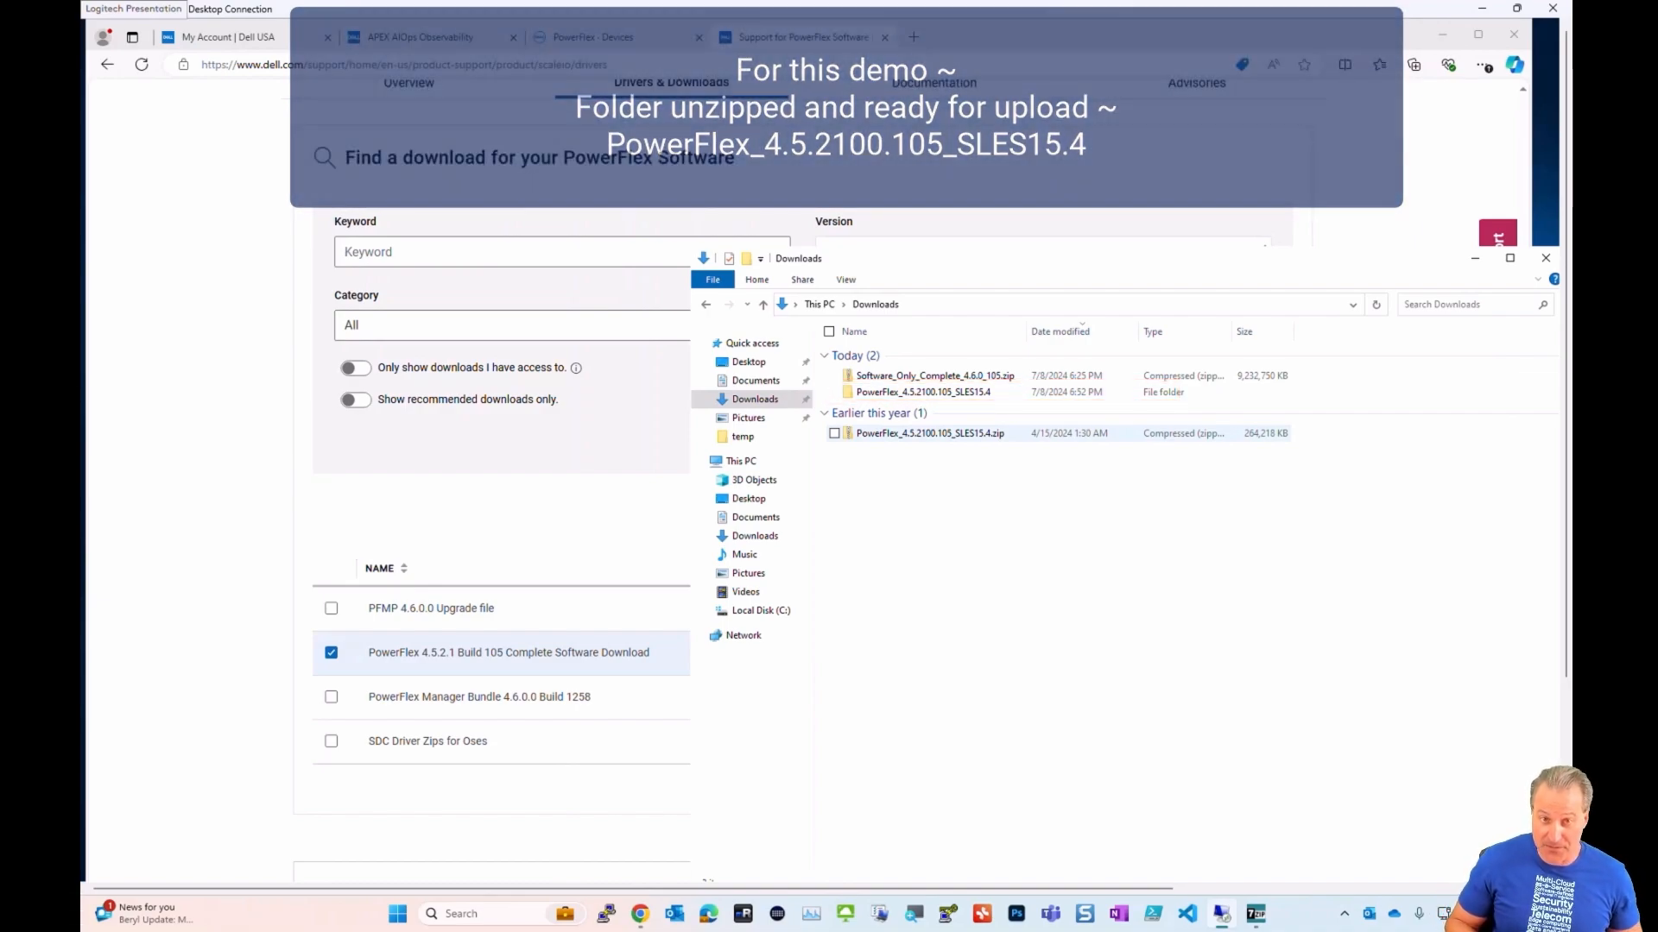
key("alt+Tab")
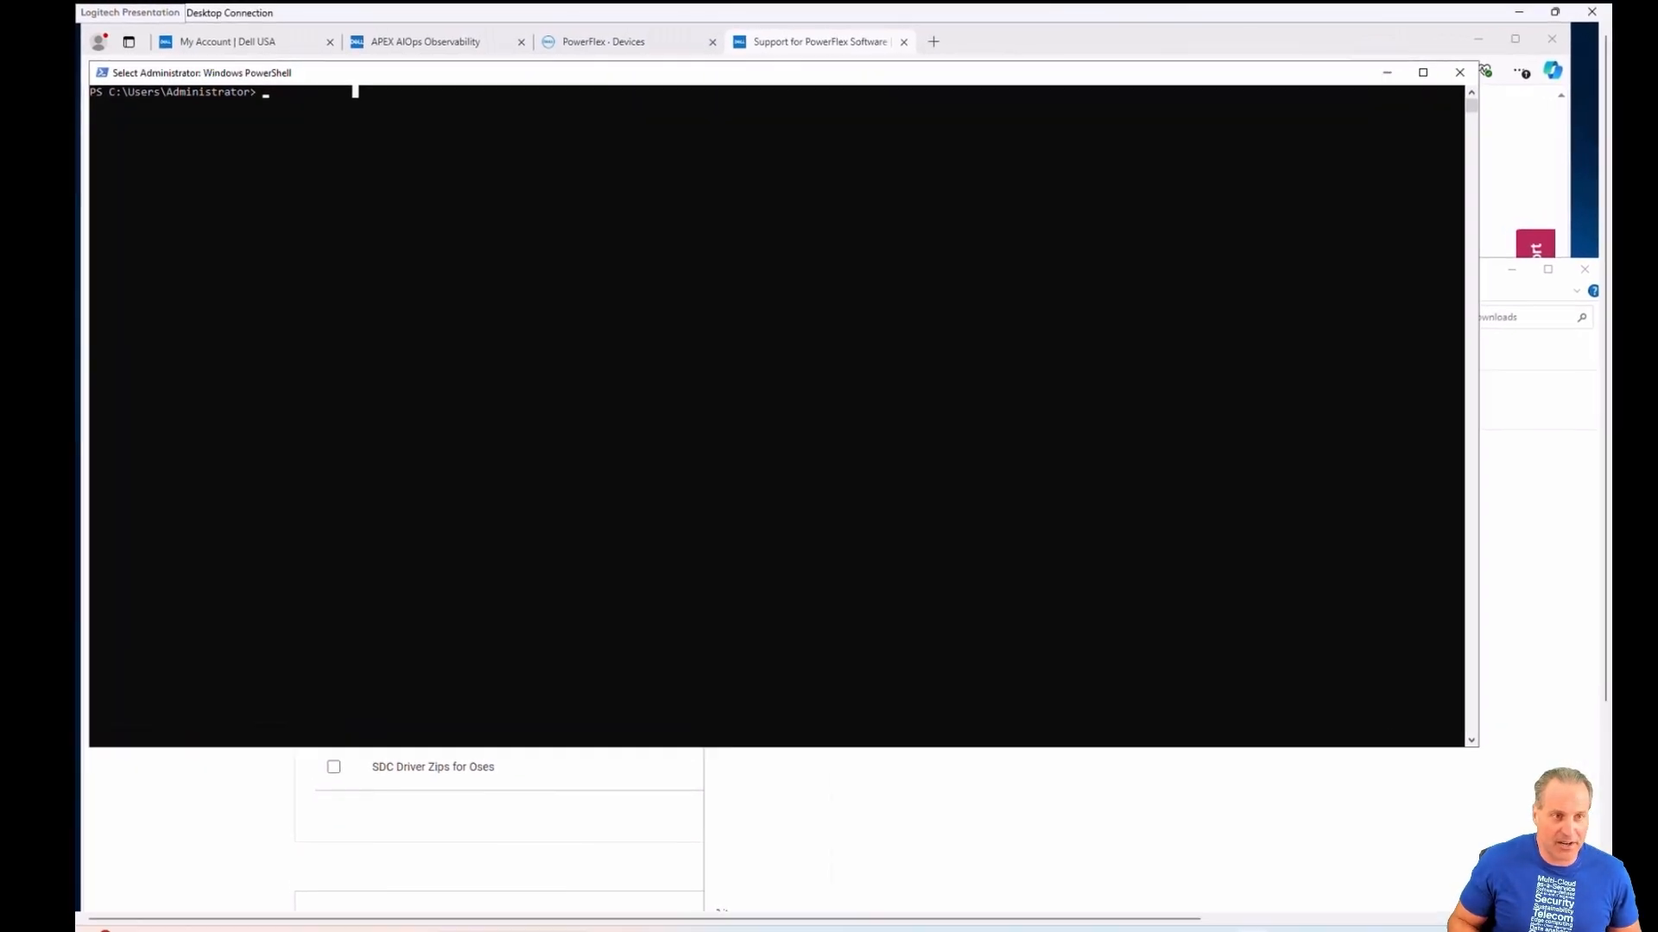
type("clear")
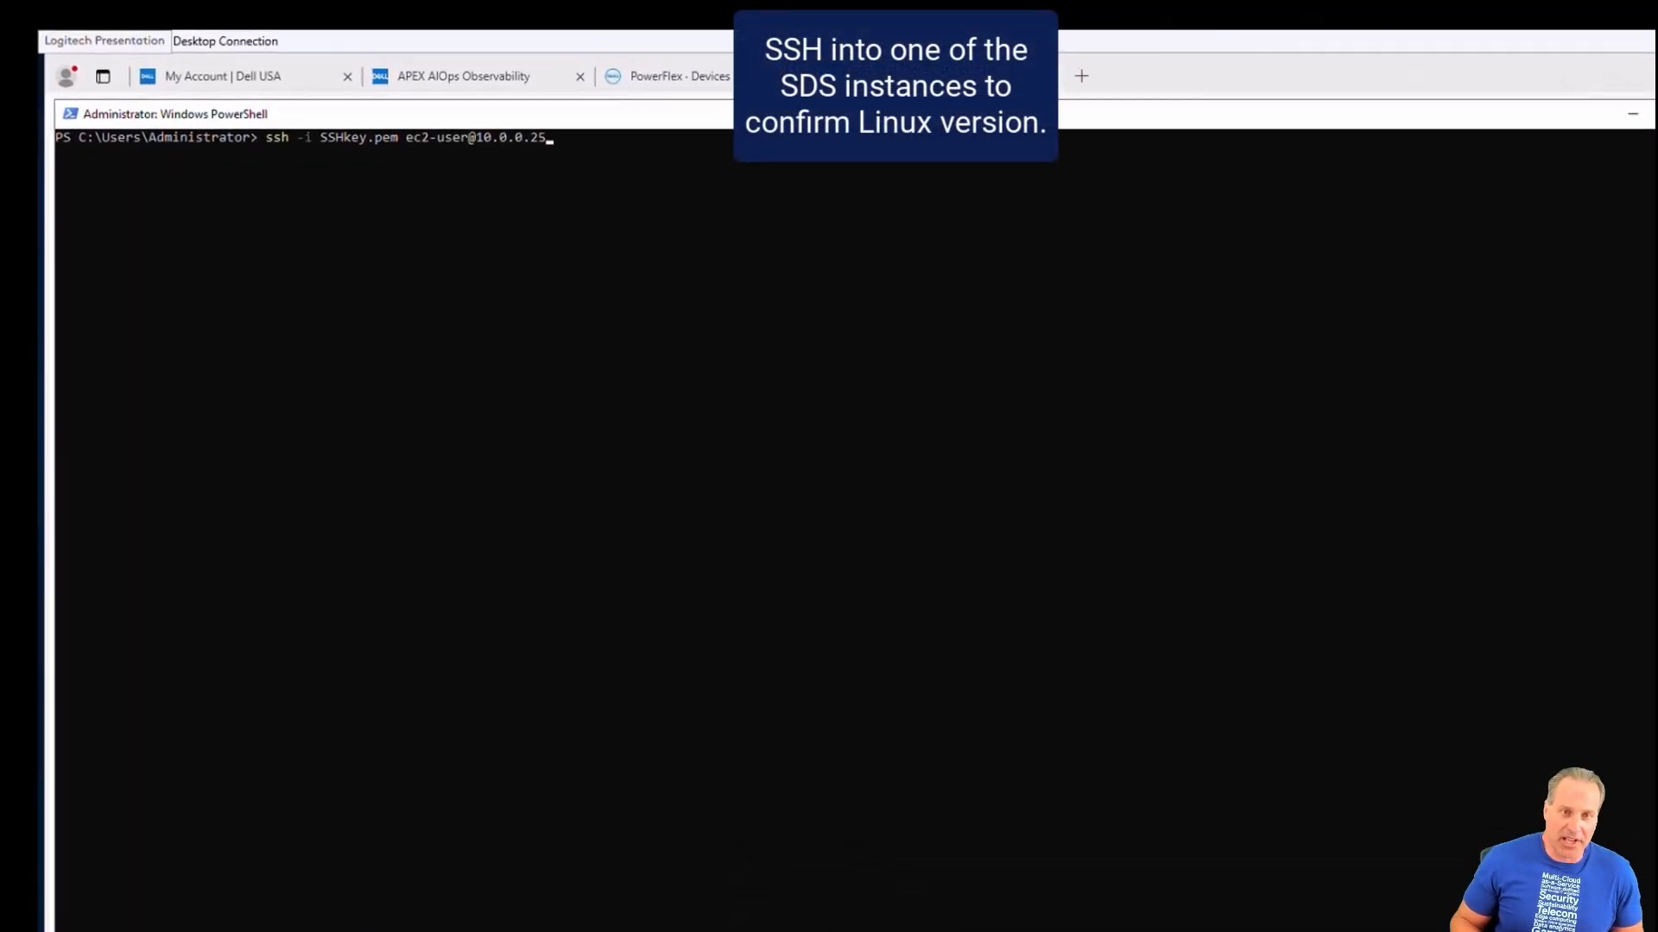
key("Return")
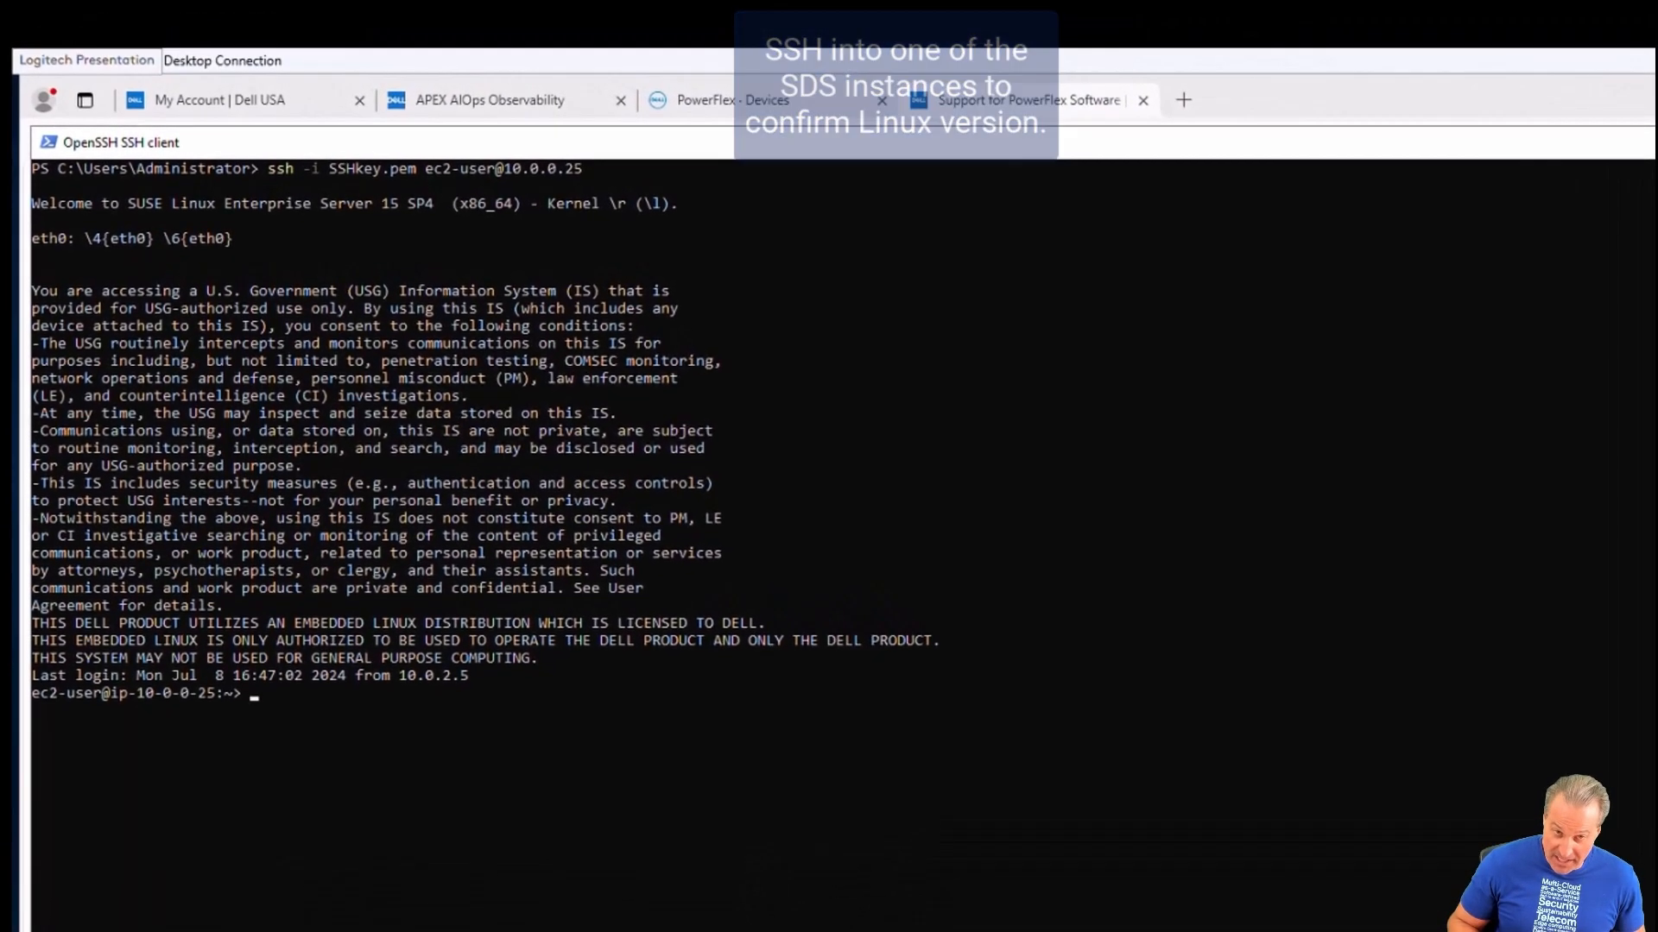
type("hostn")
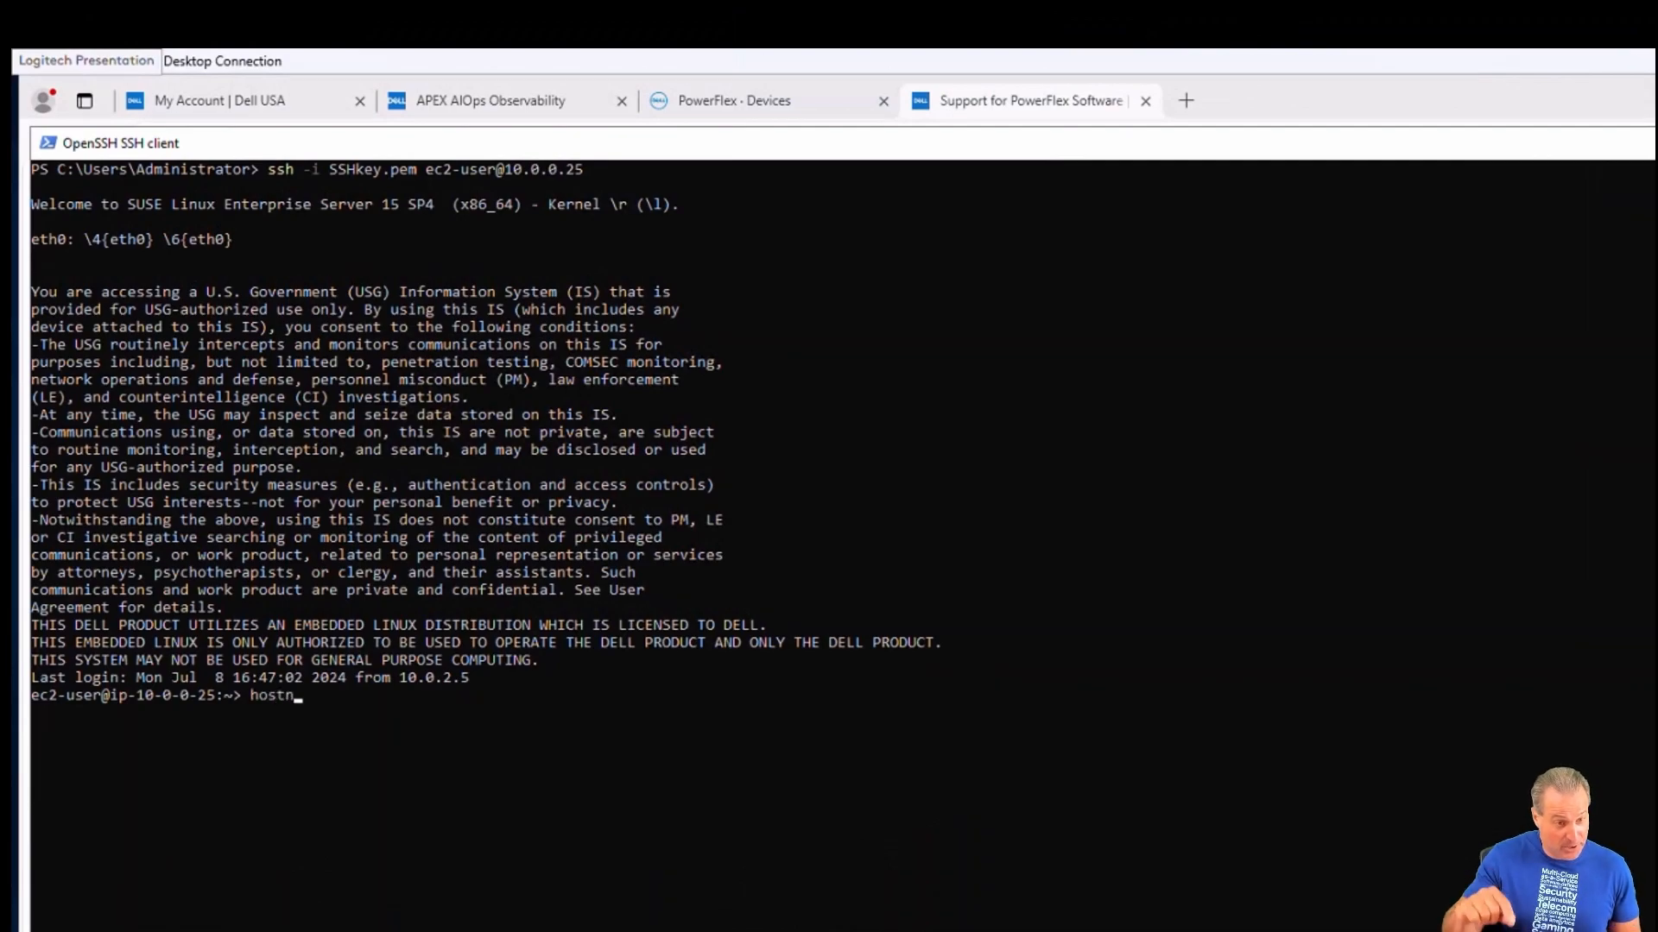
type("amectl")
key("Return")
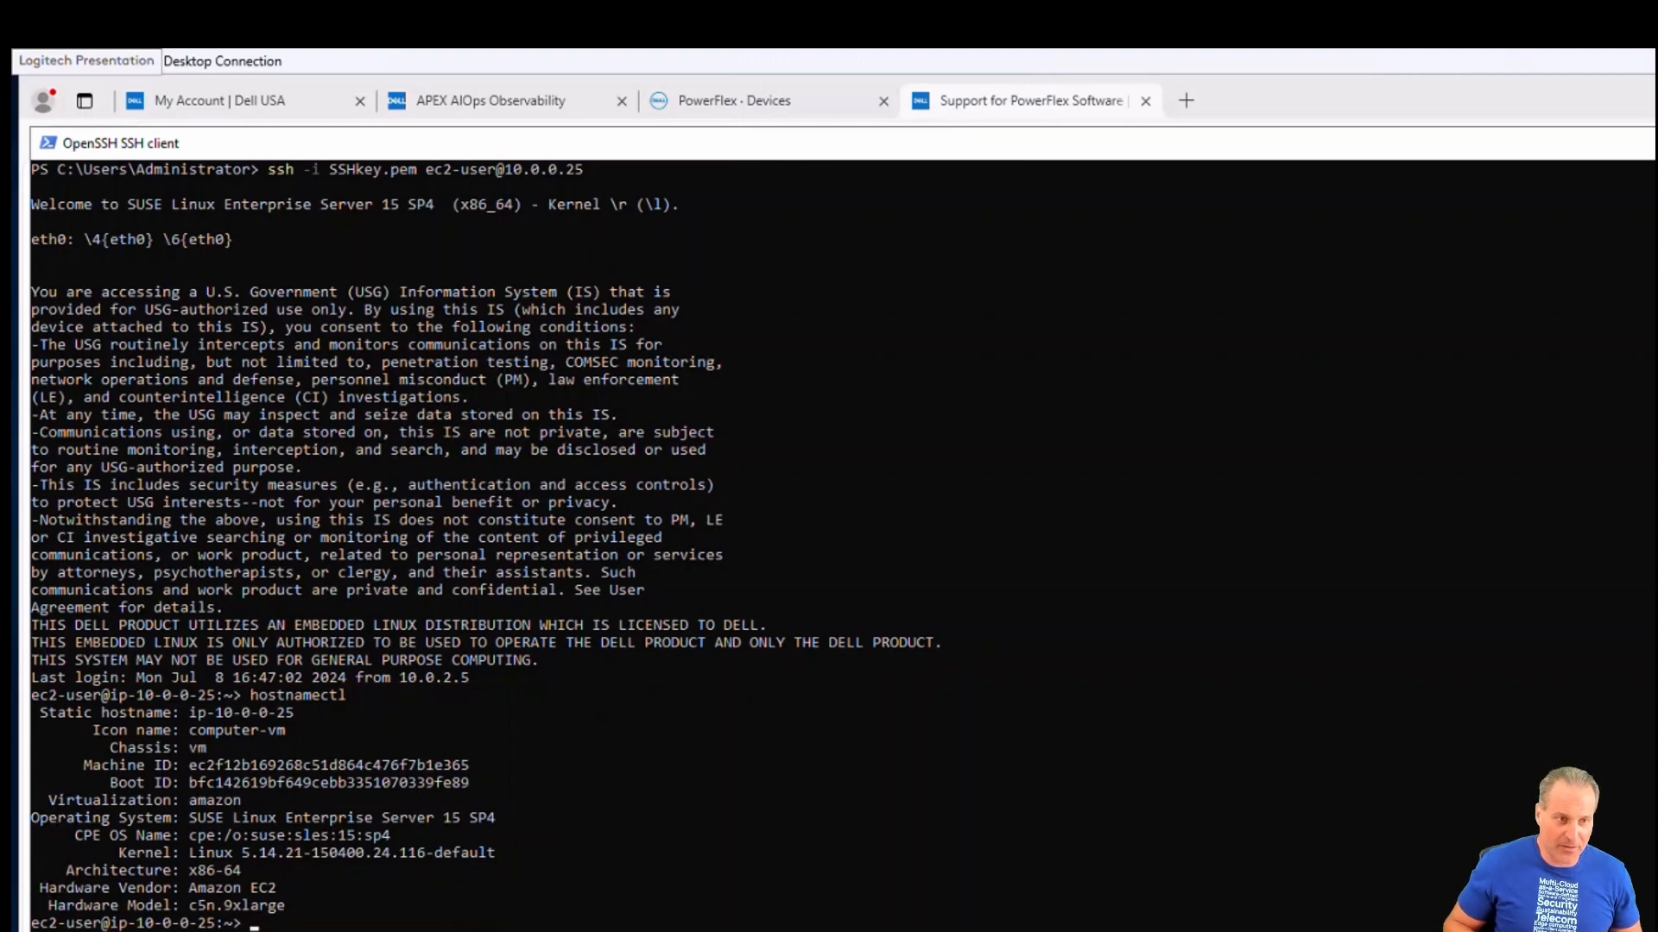
Switch to PowerFlex Manager and, from the Getting Started settings page, start a deployment with an installation file.
key("alt+Tab")
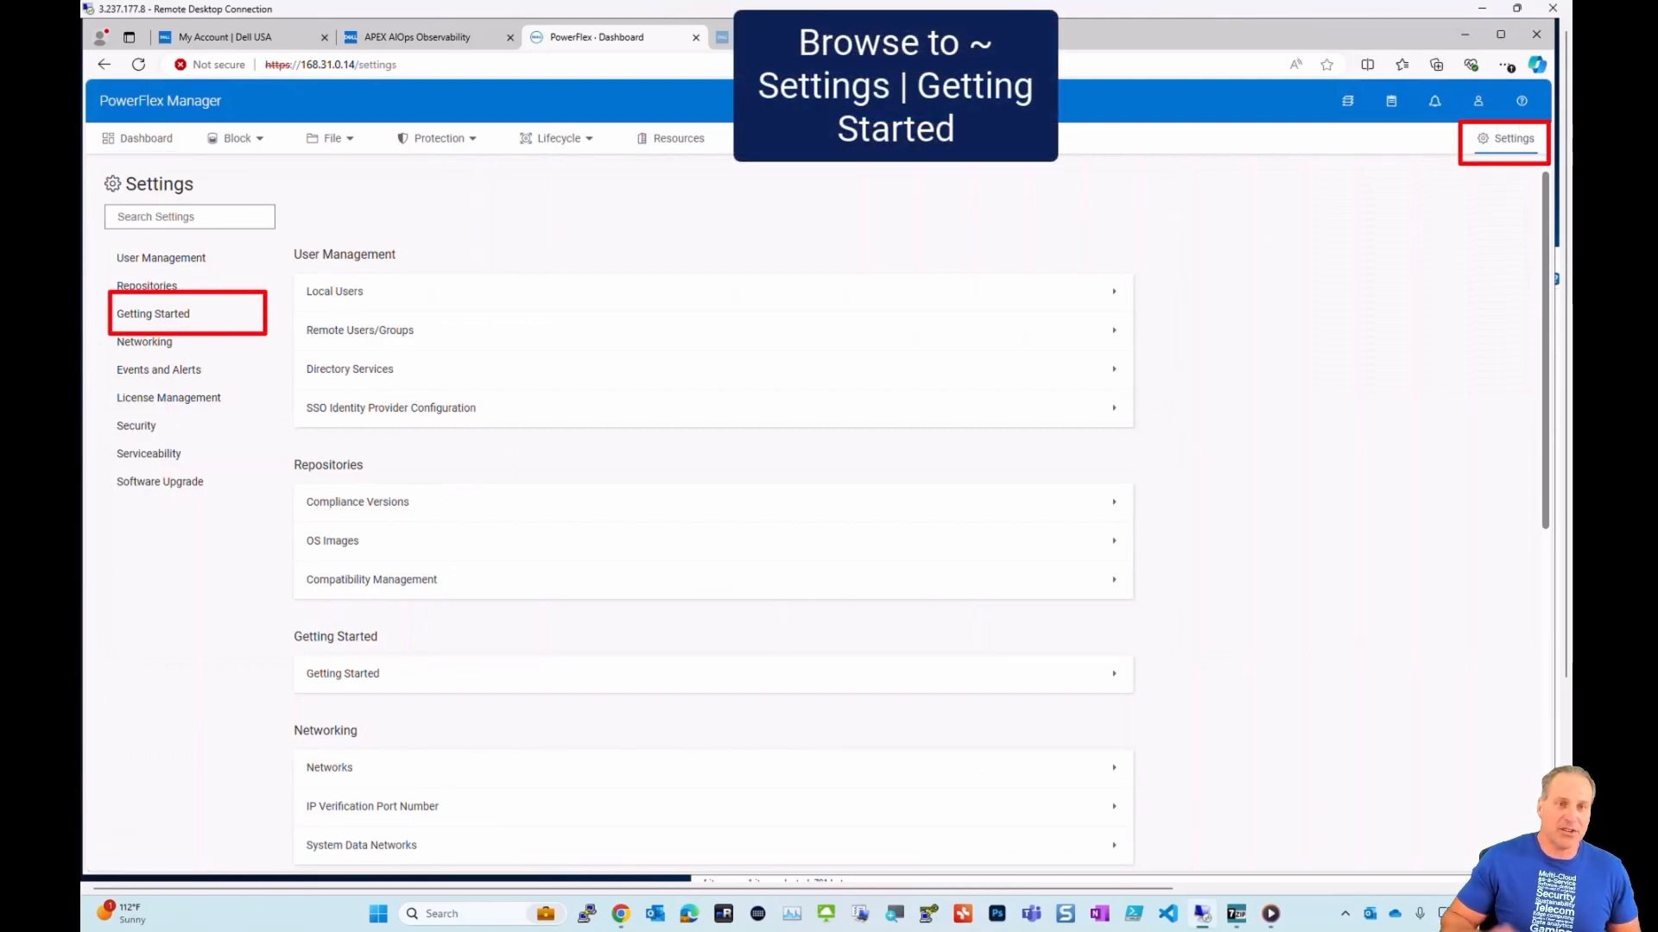
left_click(153, 313)
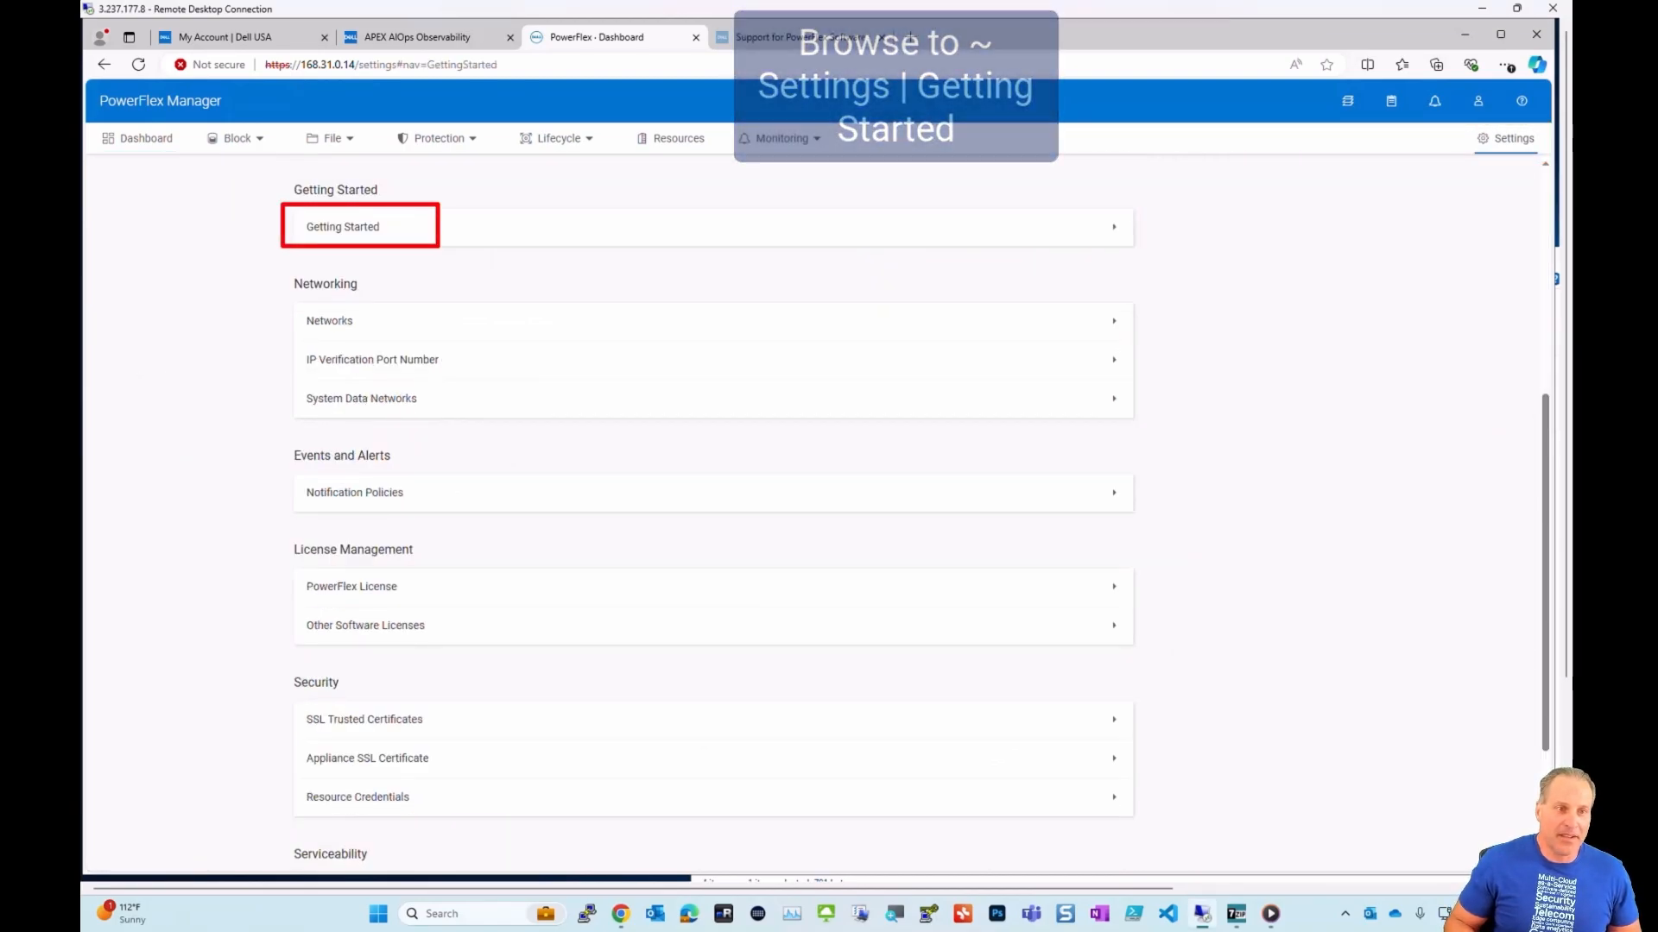
left_click(342, 226)
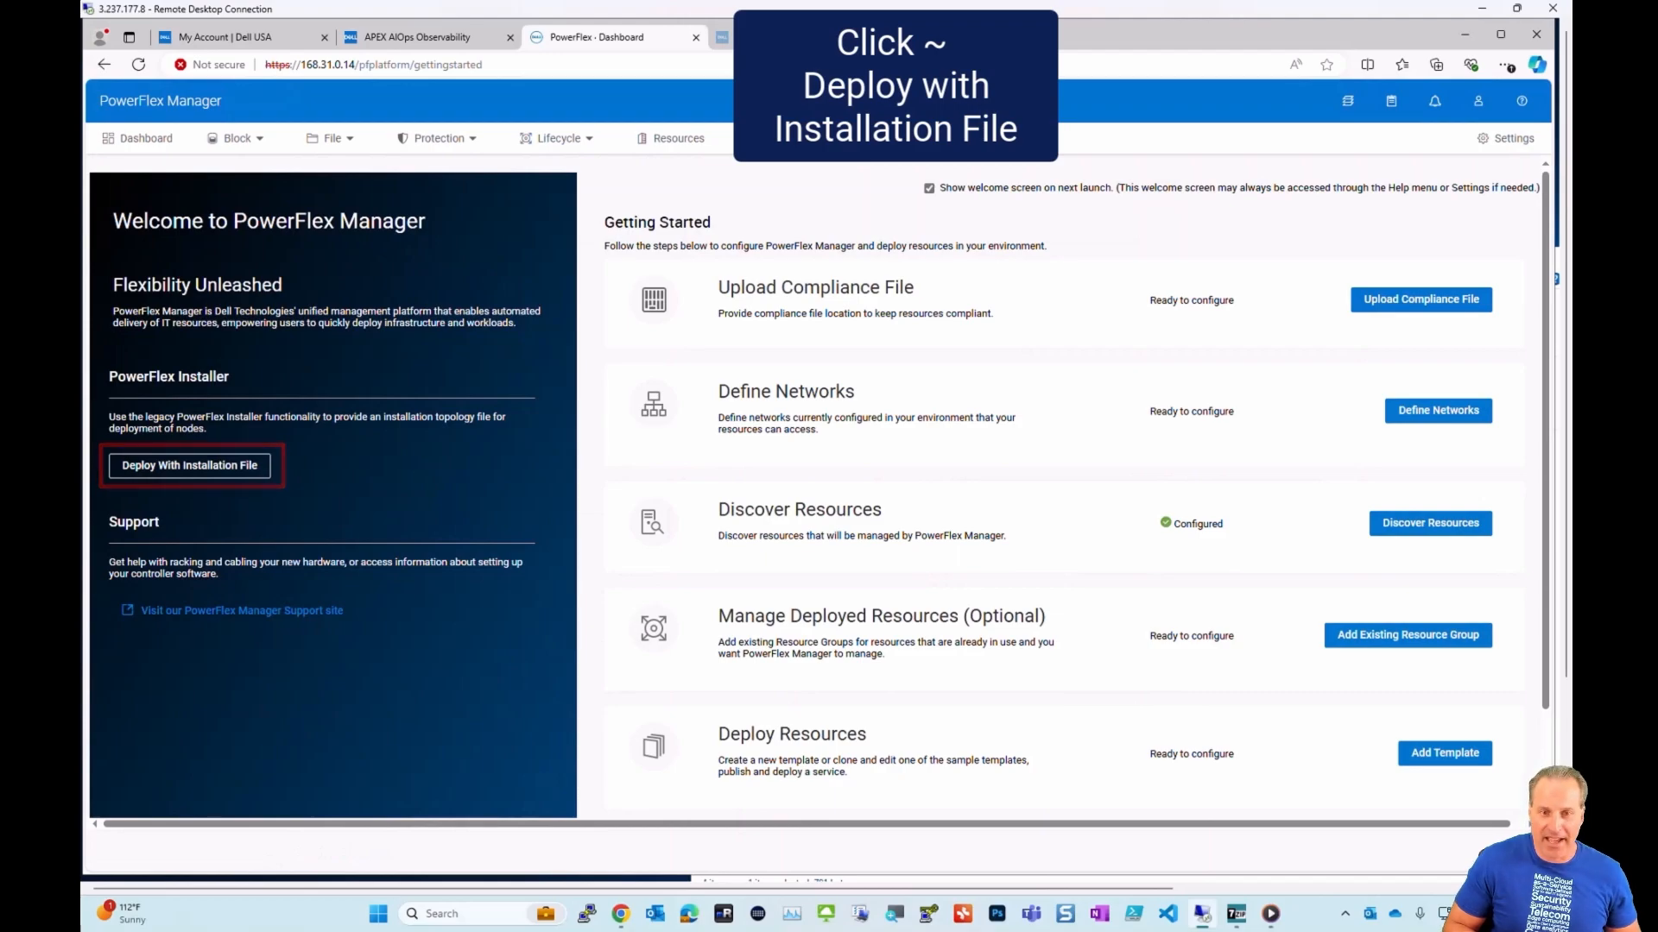
left_click(189, 465)
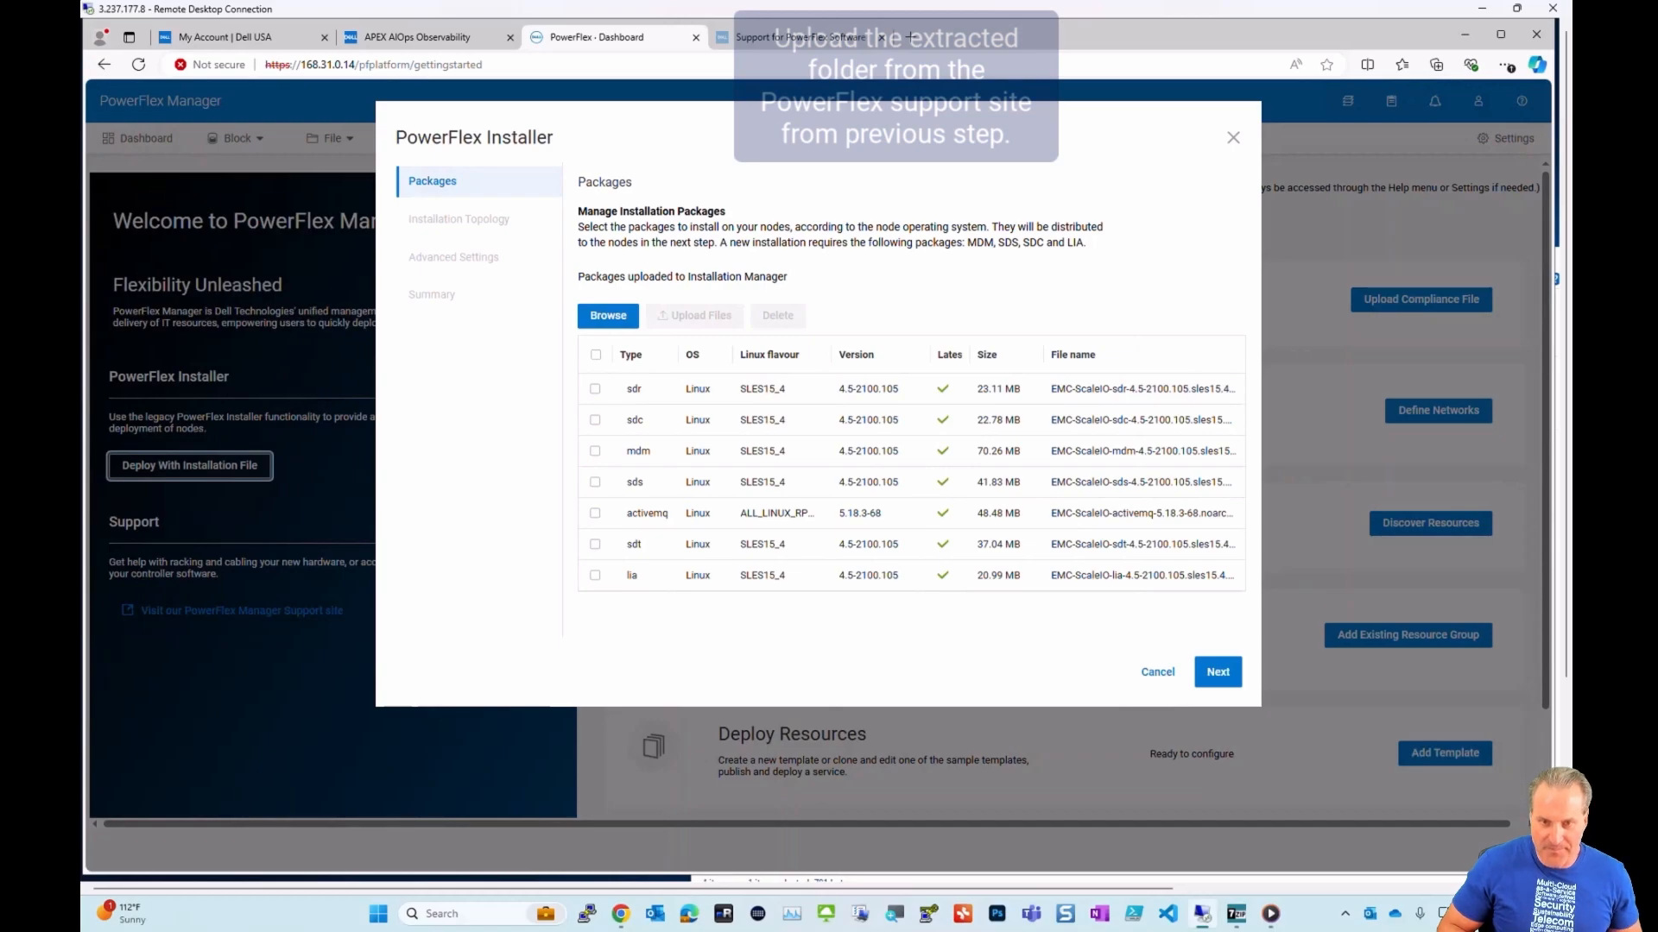
Look up the extracted PowerFlex_4.5.2100.105_SLES15.4 folder without choosing it, and continue to Installation Topology with the packages already uploaded.
left_click(608, 315)
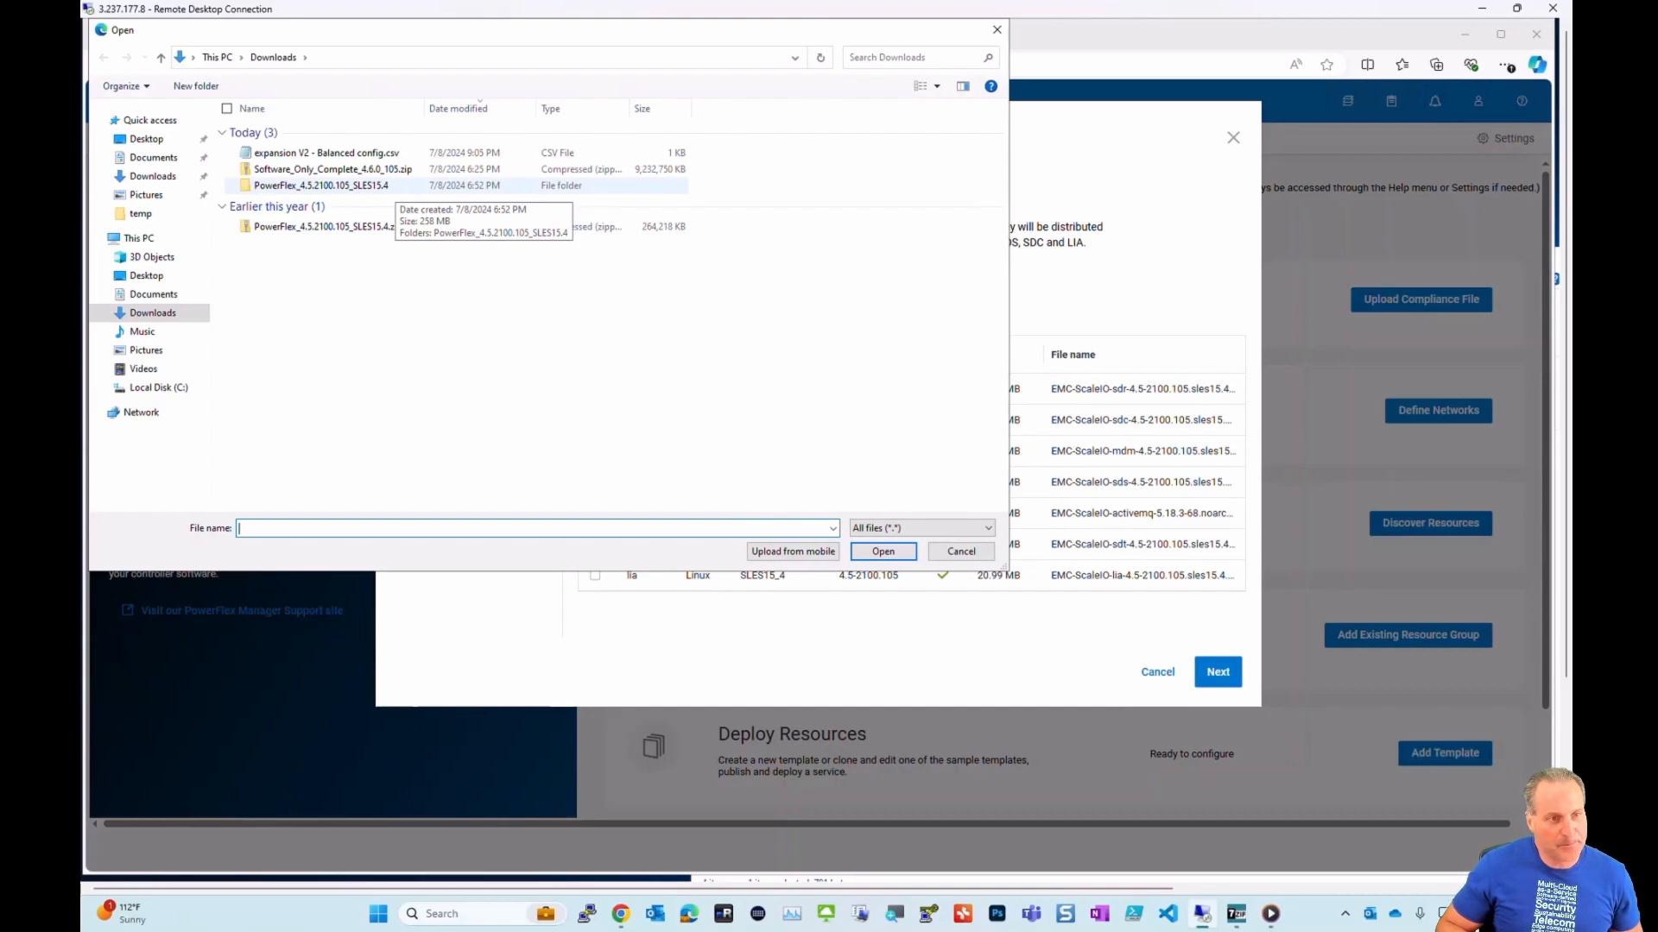
left_click(961, 551)
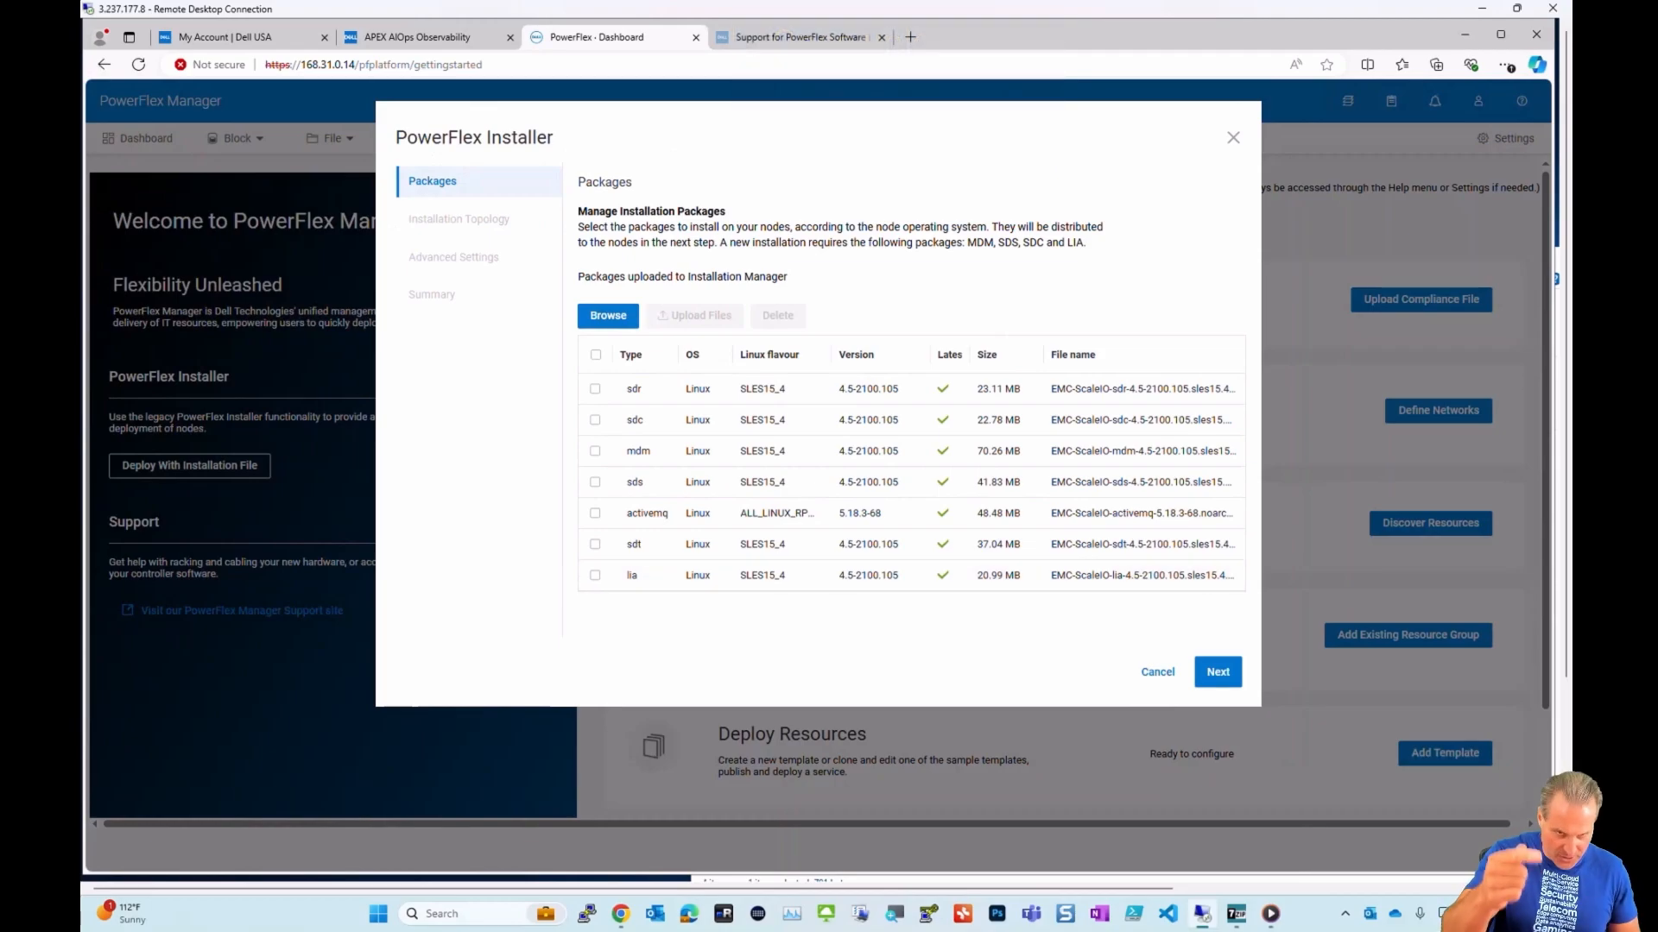
left_click(1218, 672)
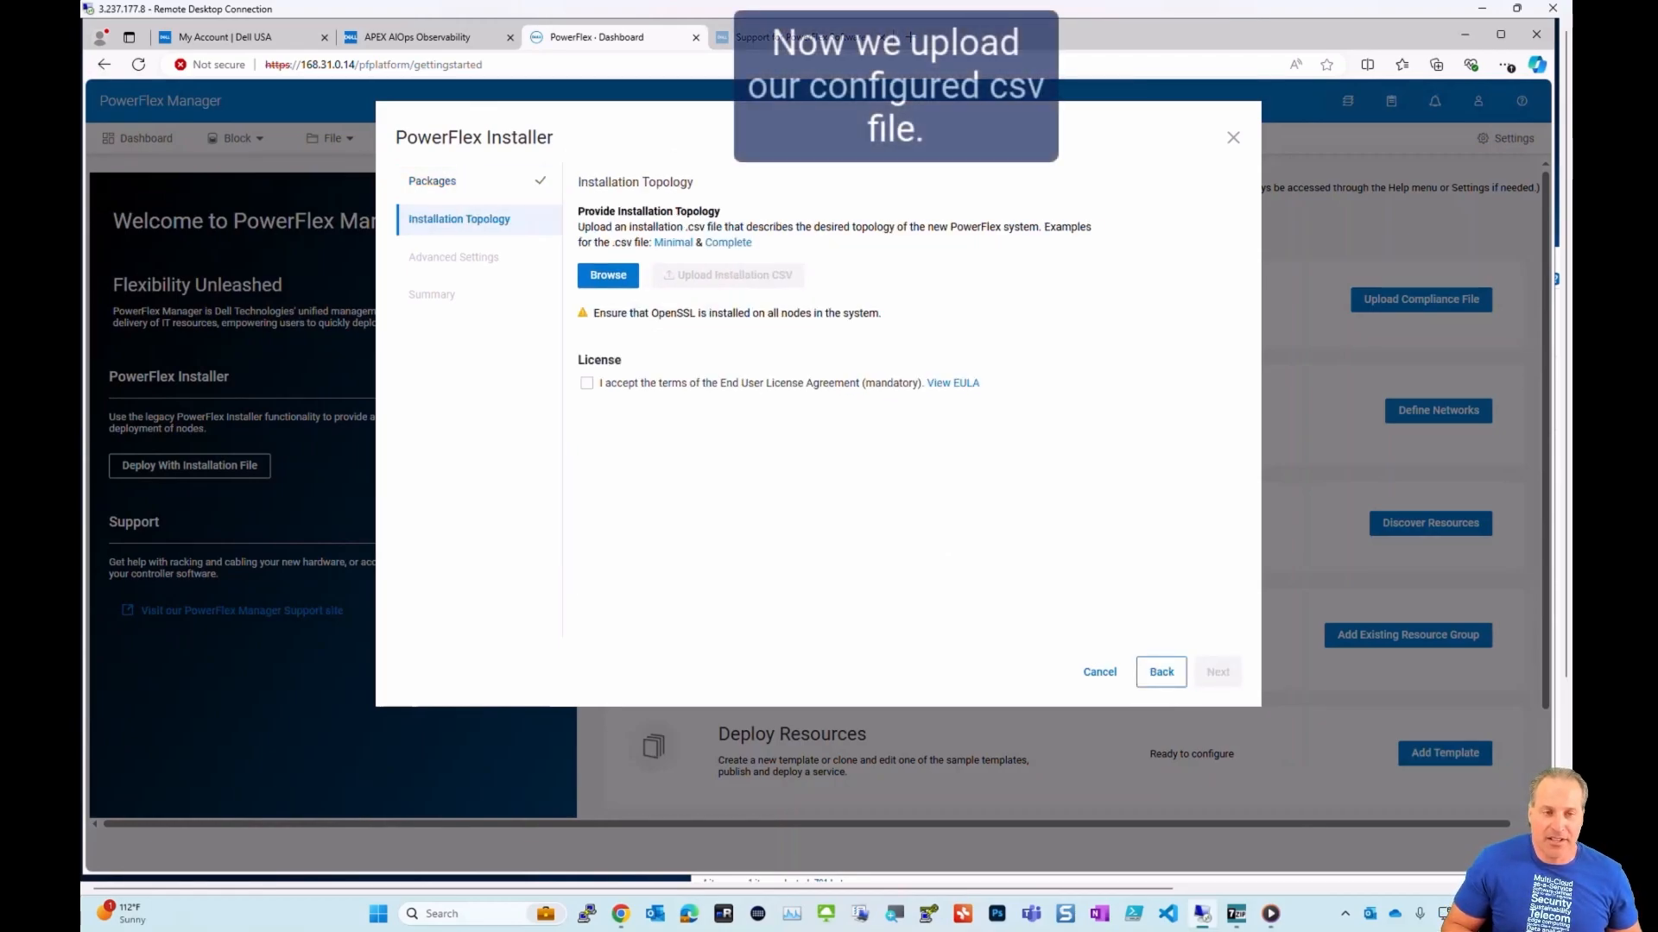
Upload expansion V2 - Balanced config.csv from Downloads as the installation topology.
left_click(608, 275)
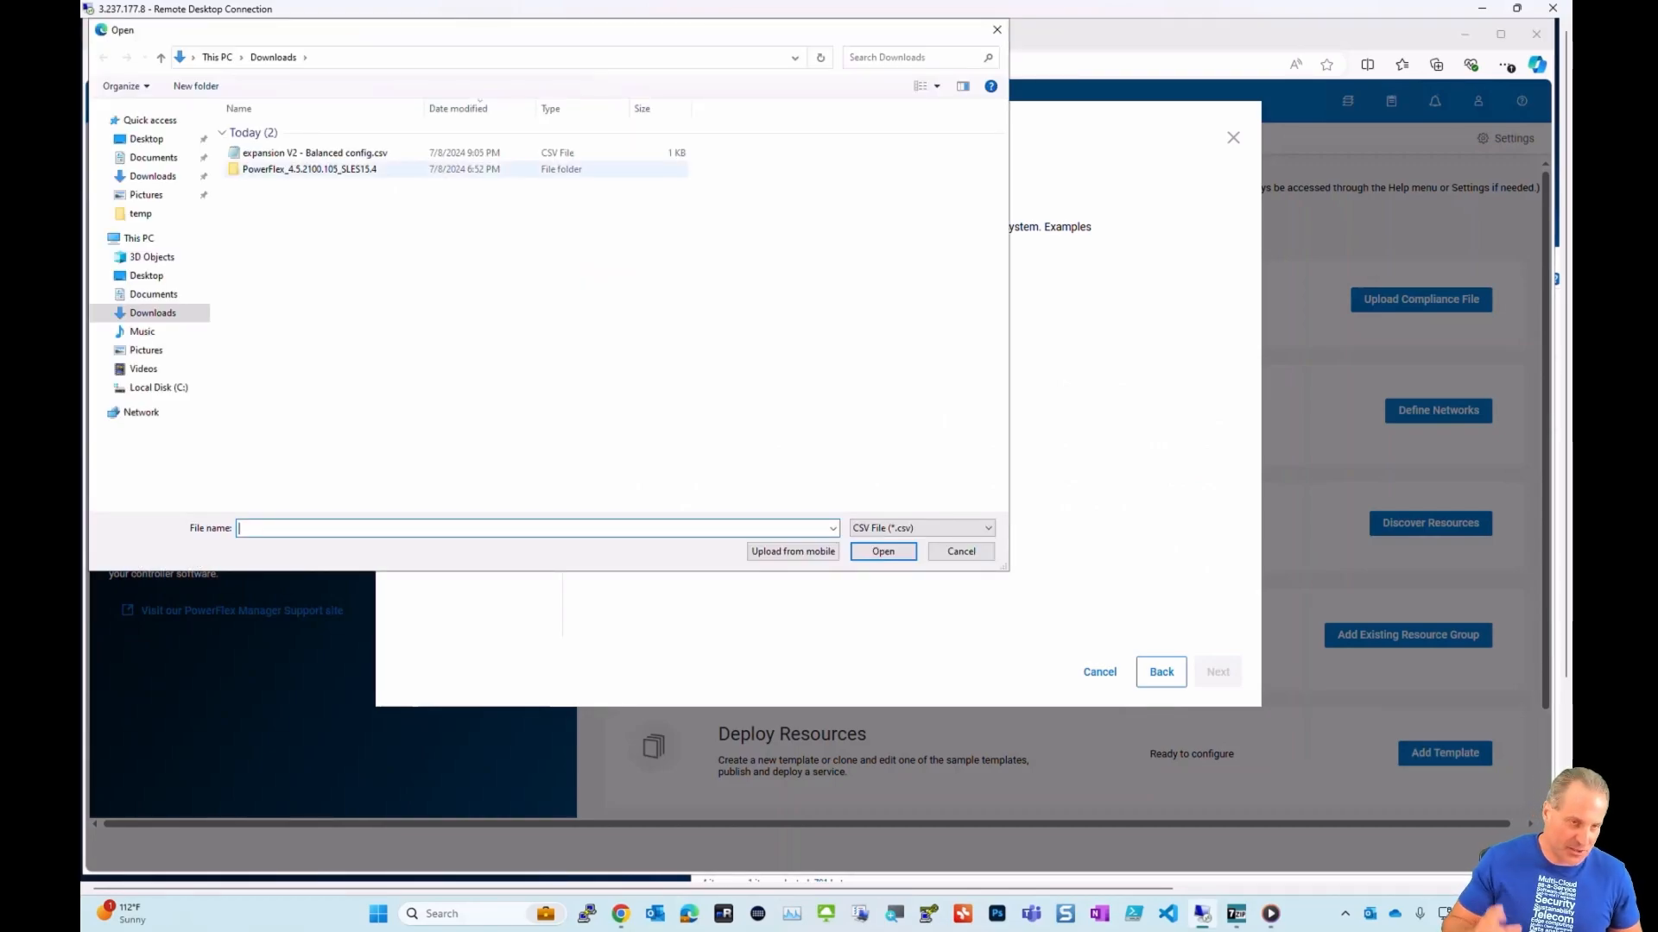
left_click(314, 152)
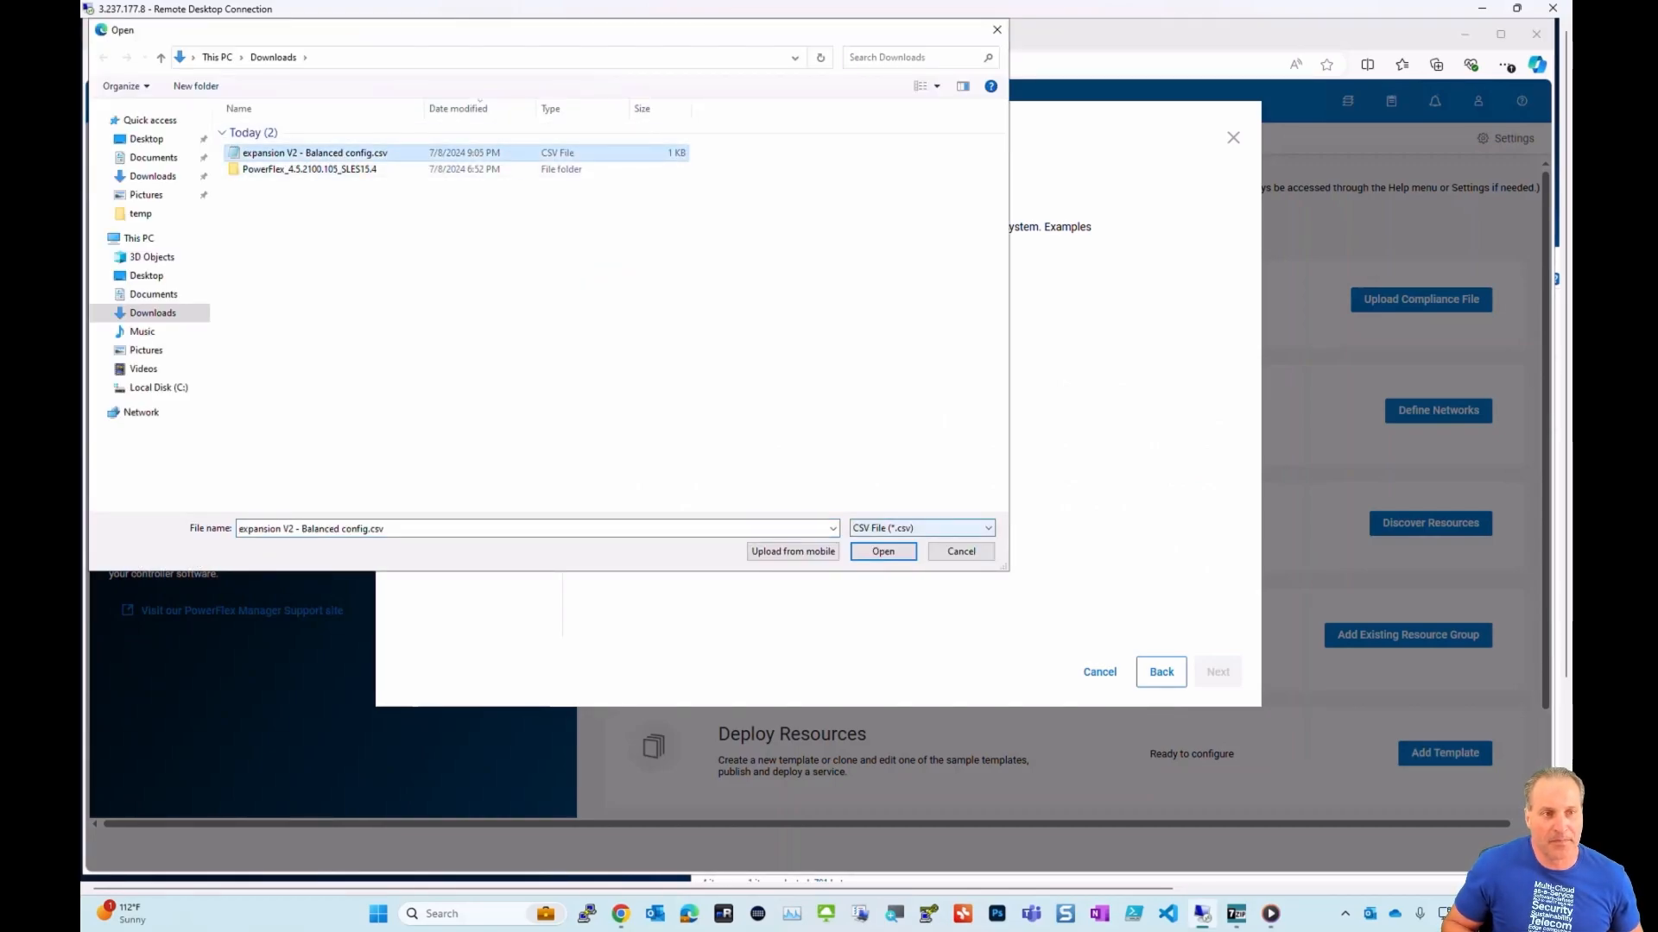
left_click(883, 551)
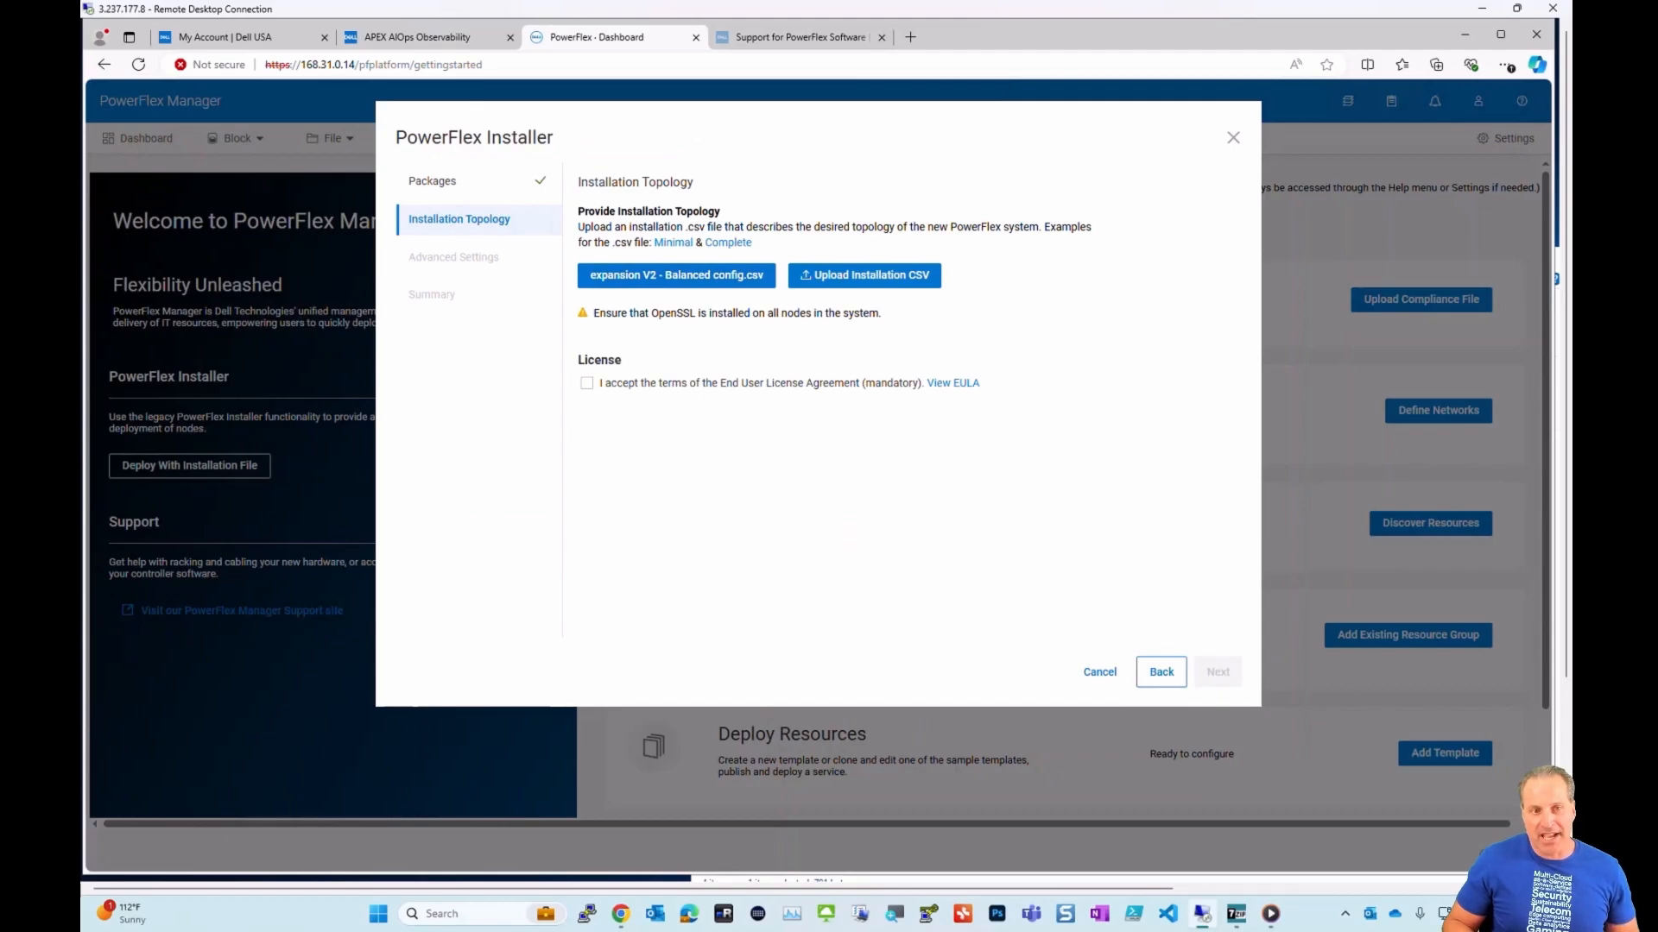
left_click(865, 275)
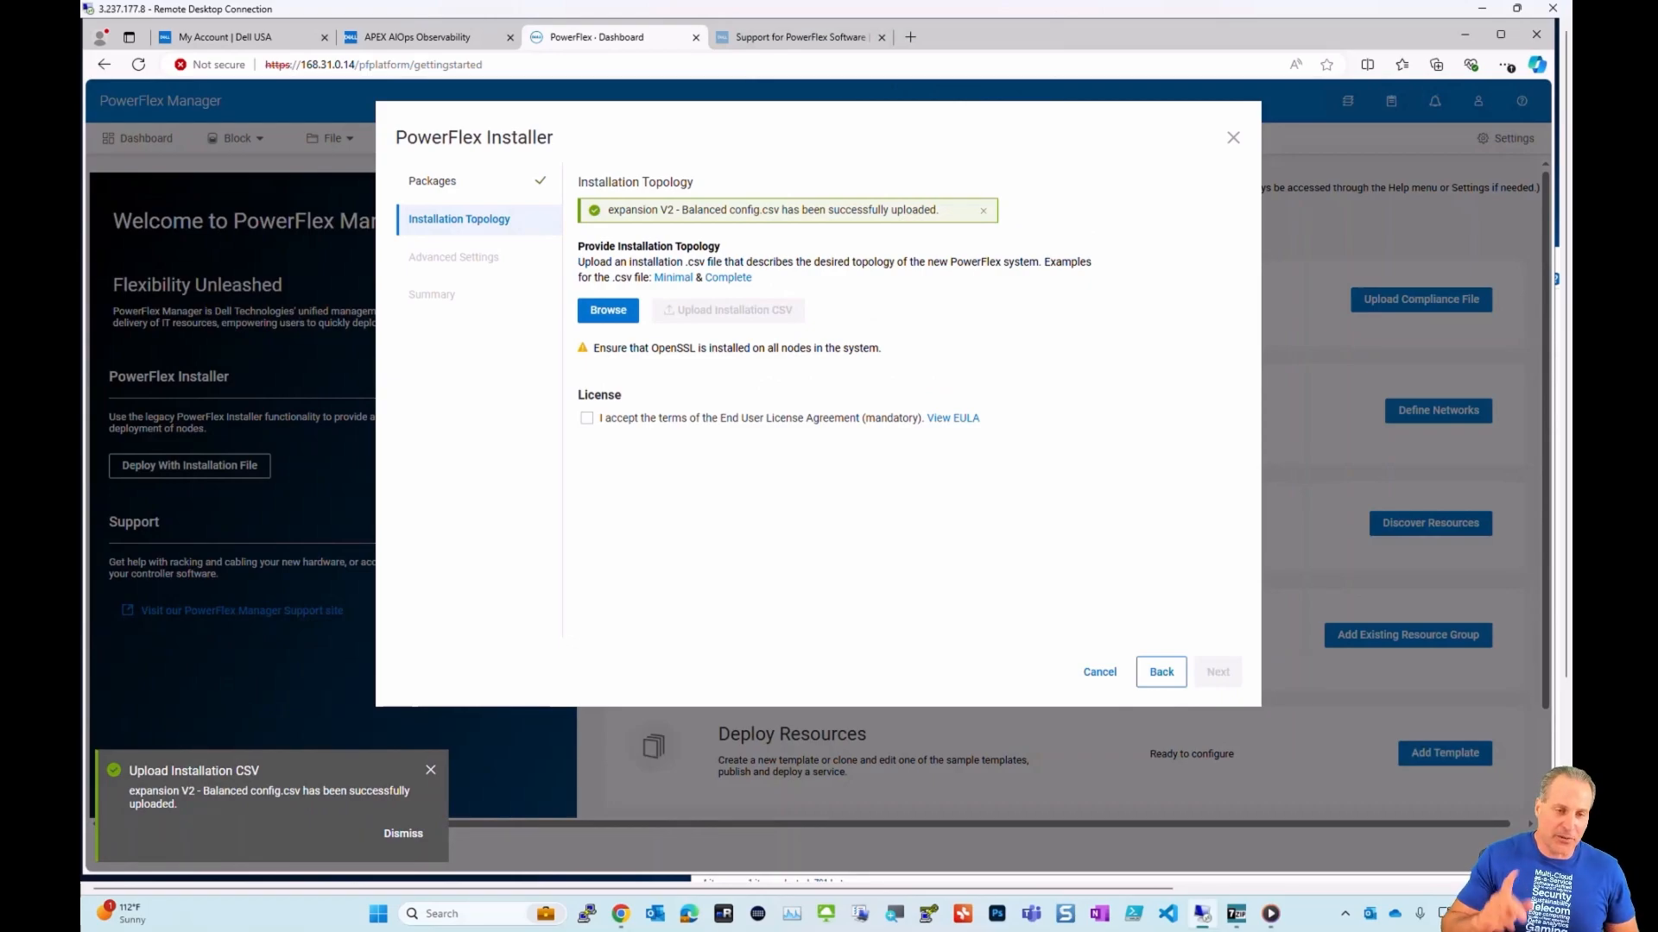
Accept the End User License Agreement and proceed to the Summary, leaving the advanced settings at their defaults.
left_click(588, 418)
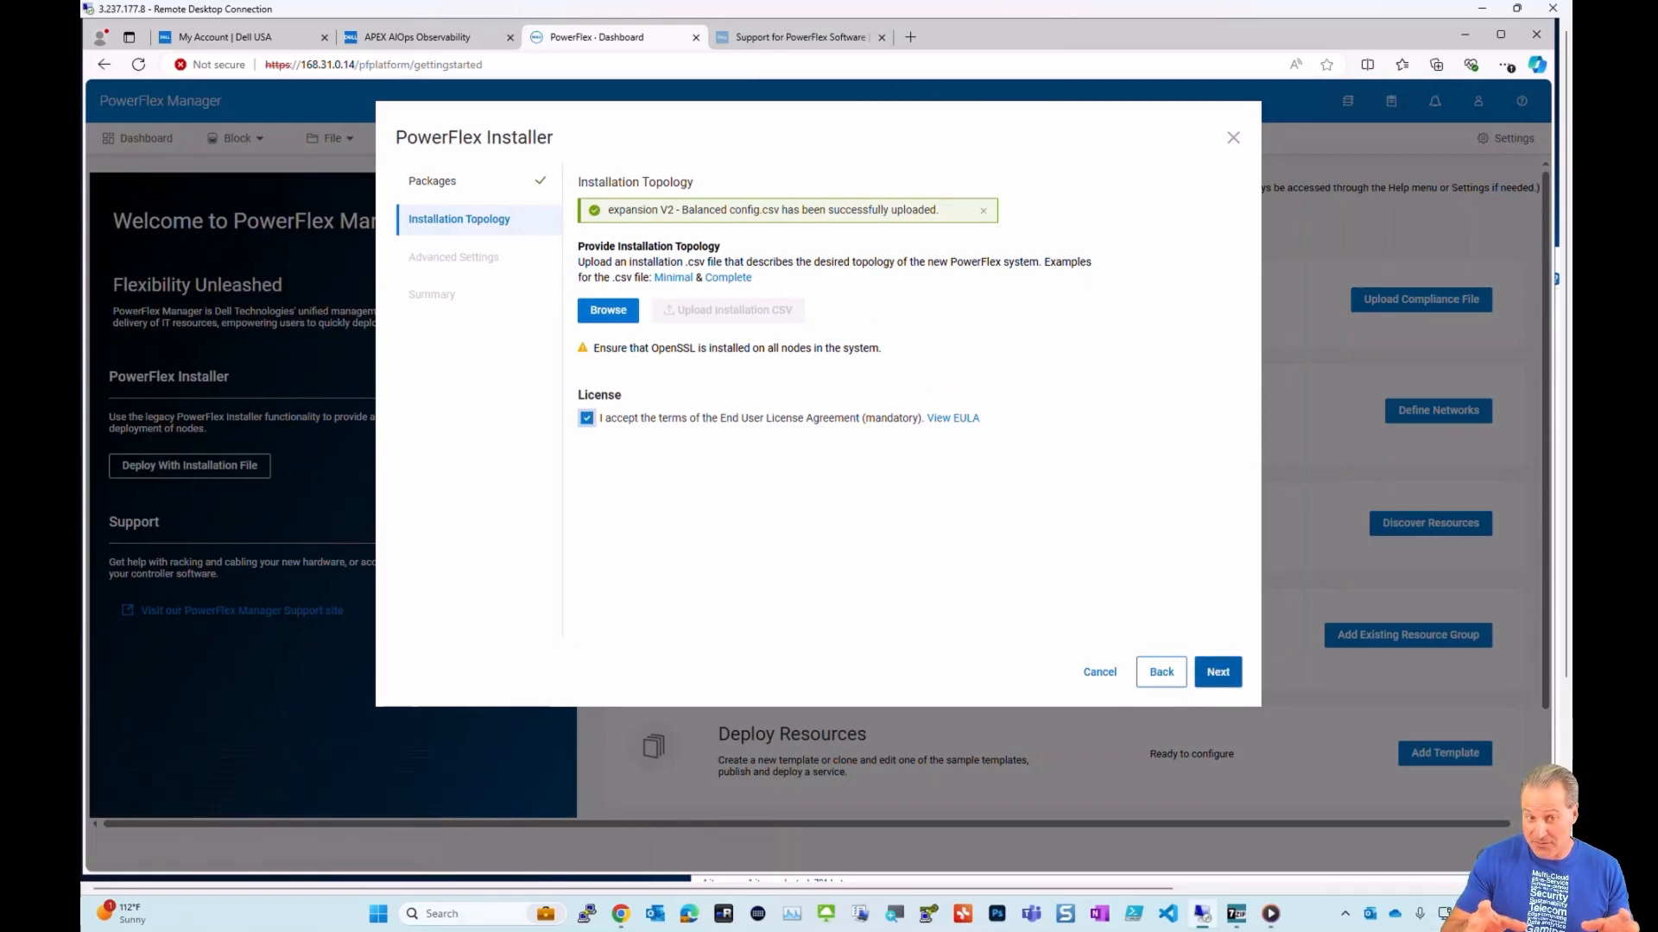
left_click(1218, 672)
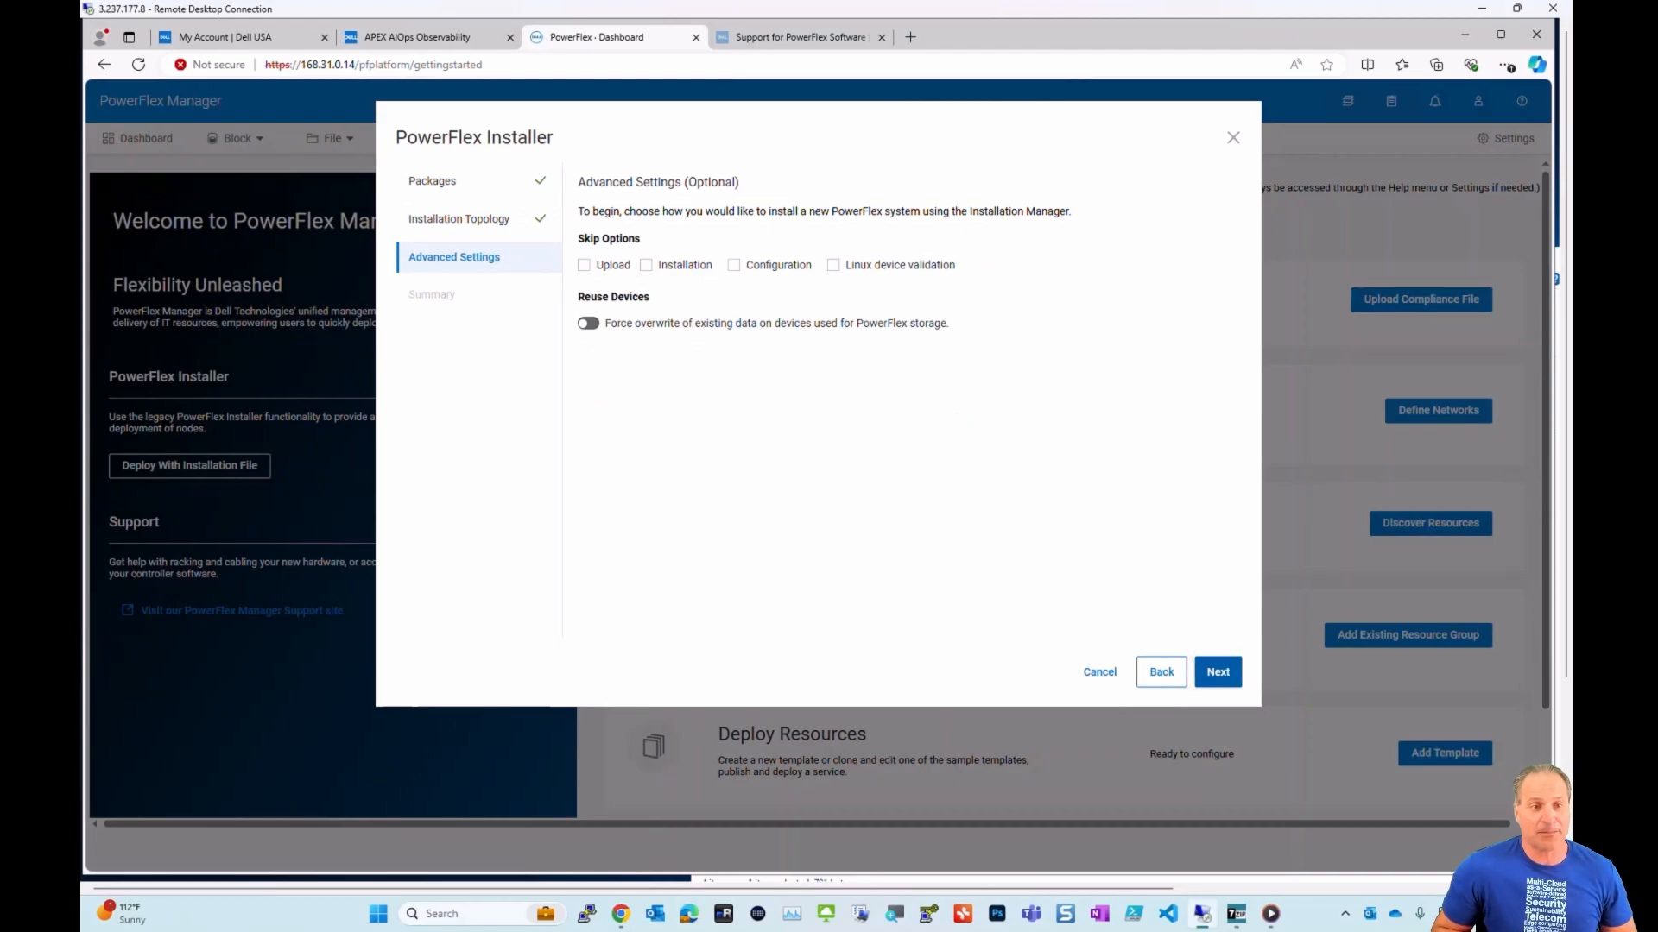
left_click(1217, 673)
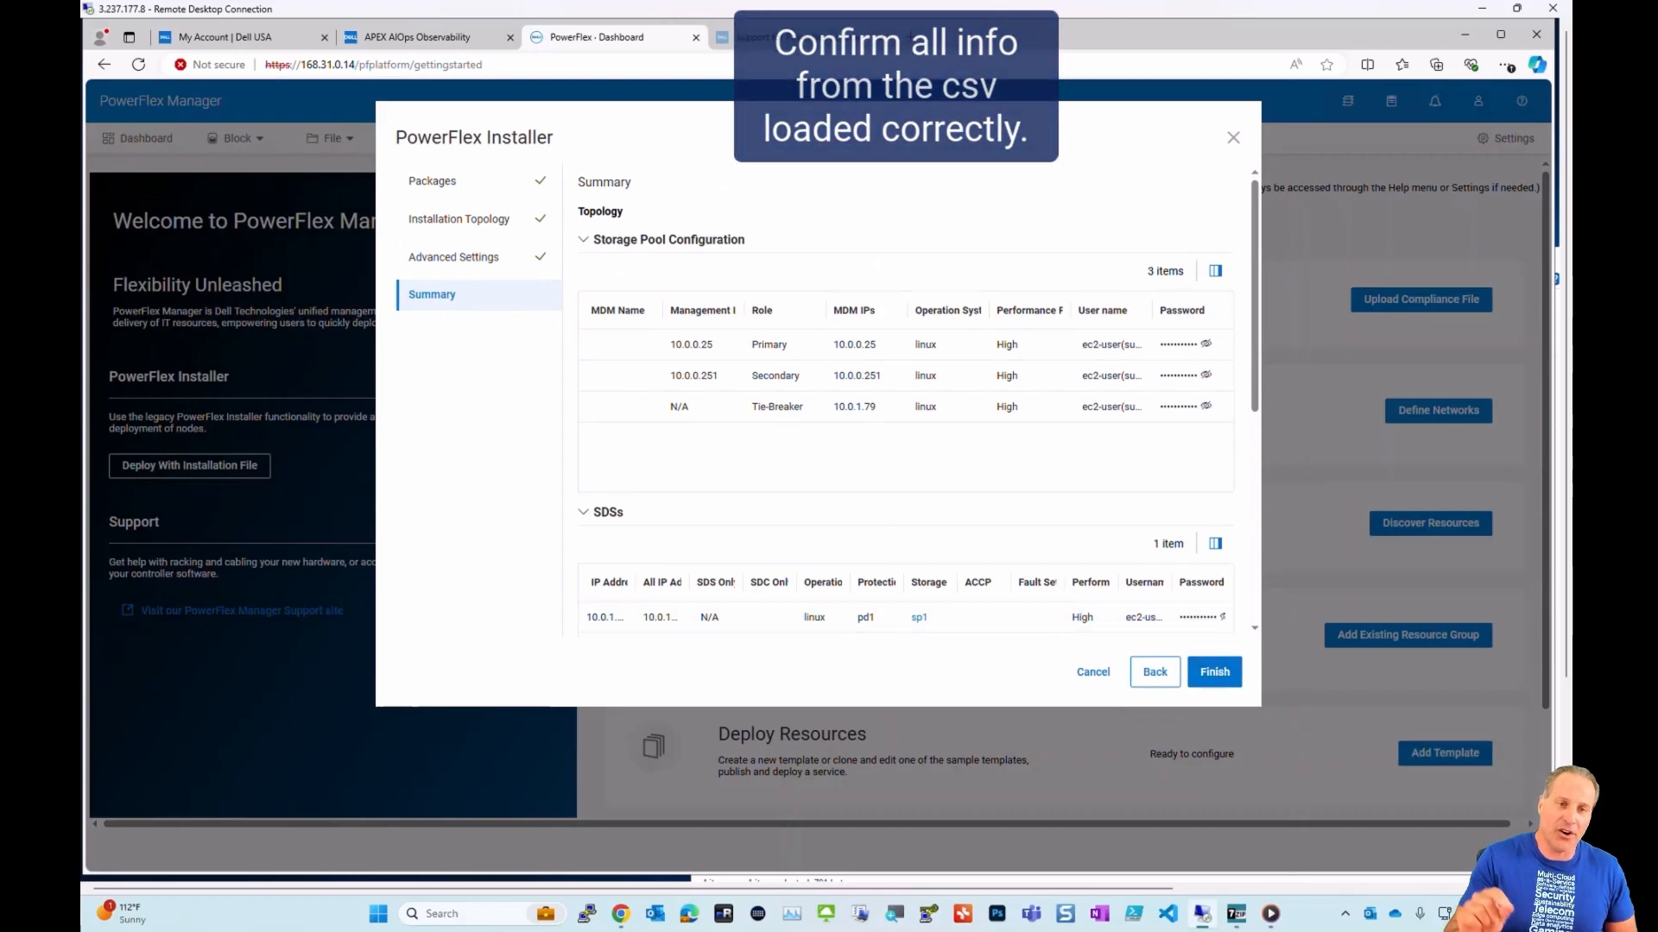
Review the MDM, SDS and storage pool entries in the installer summary, including the full IP address of the new SDS.
scroll(915, 393, "down", 2)
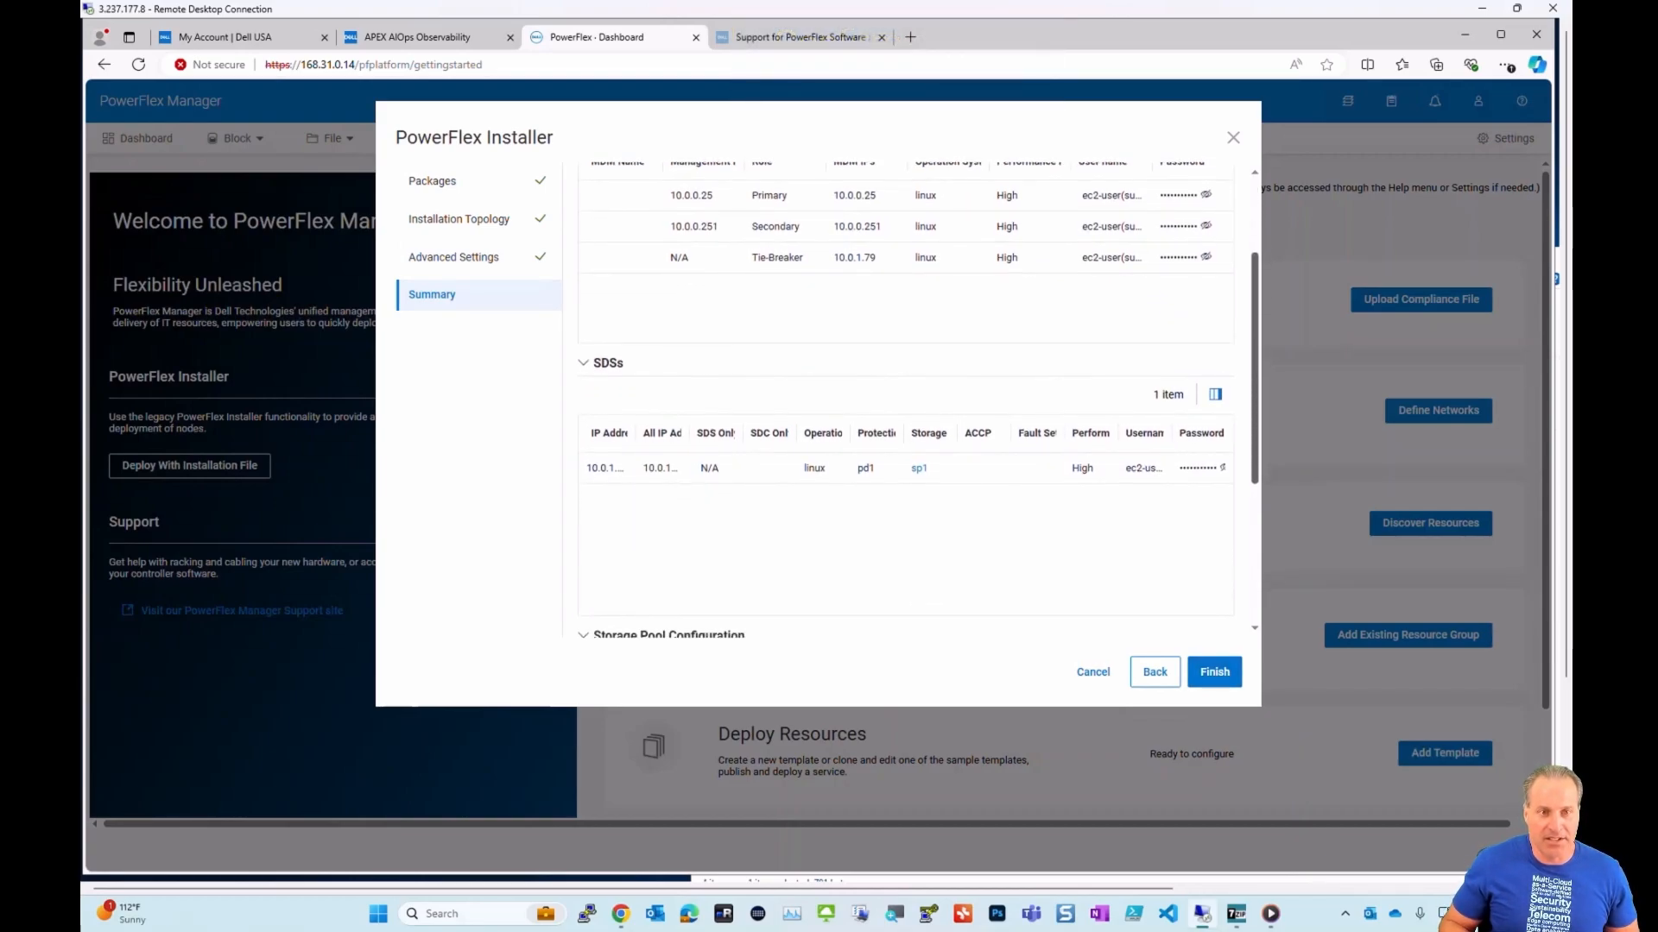
scroll(915, 393, "down", 2)
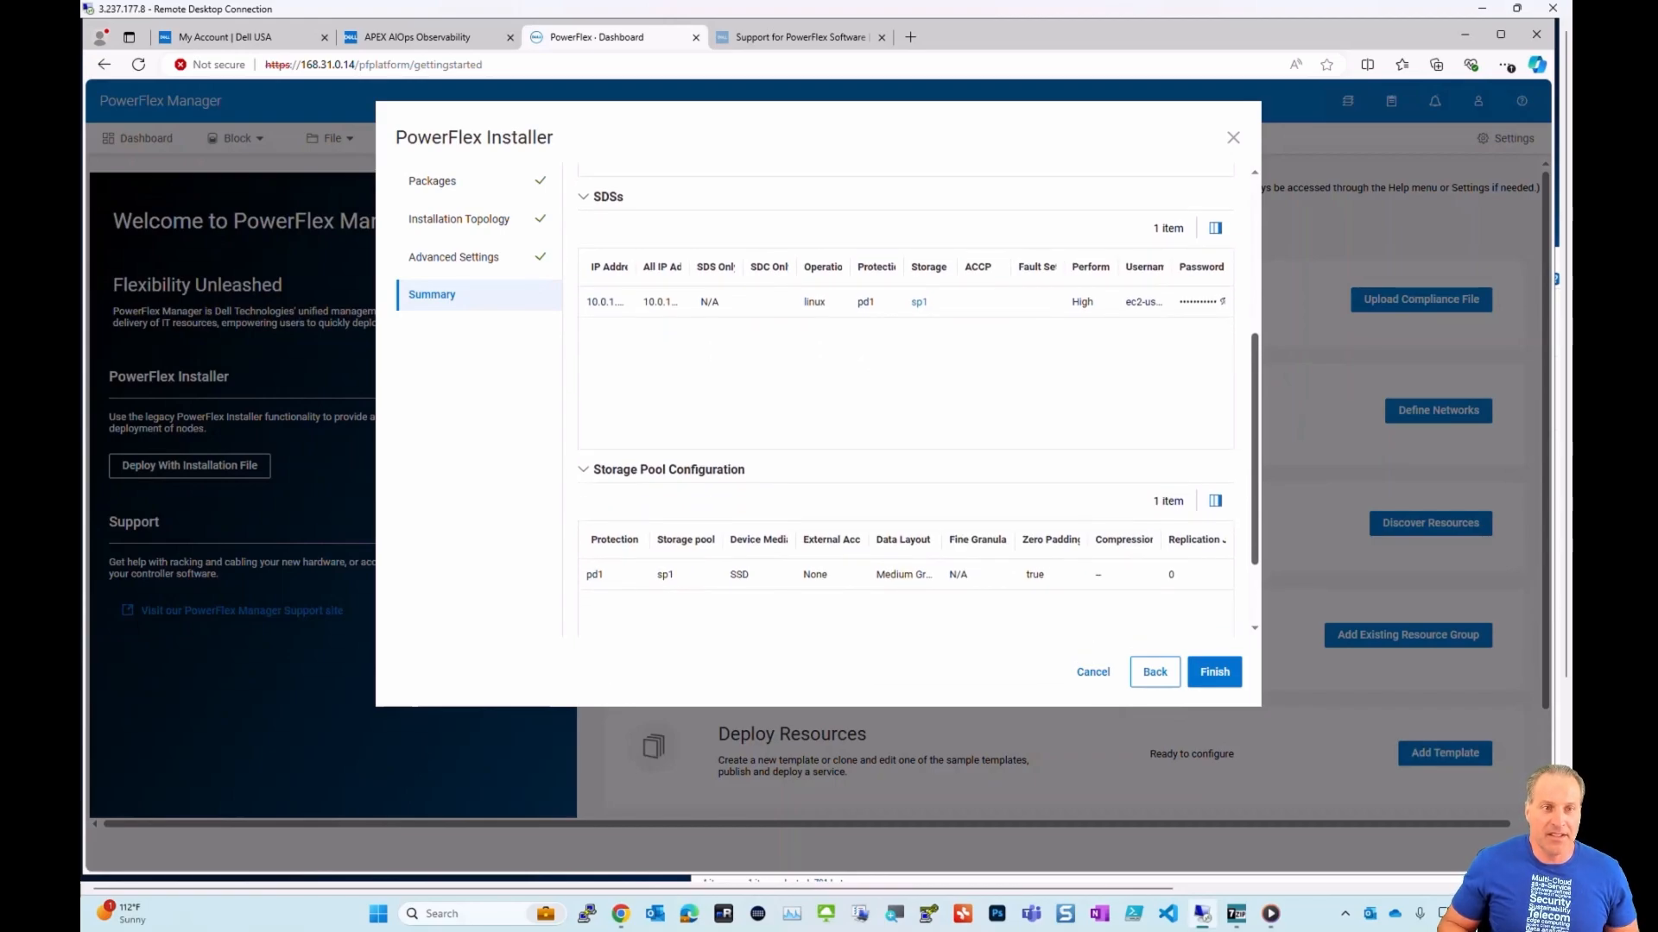
scroll(907, 393, "down", 2)
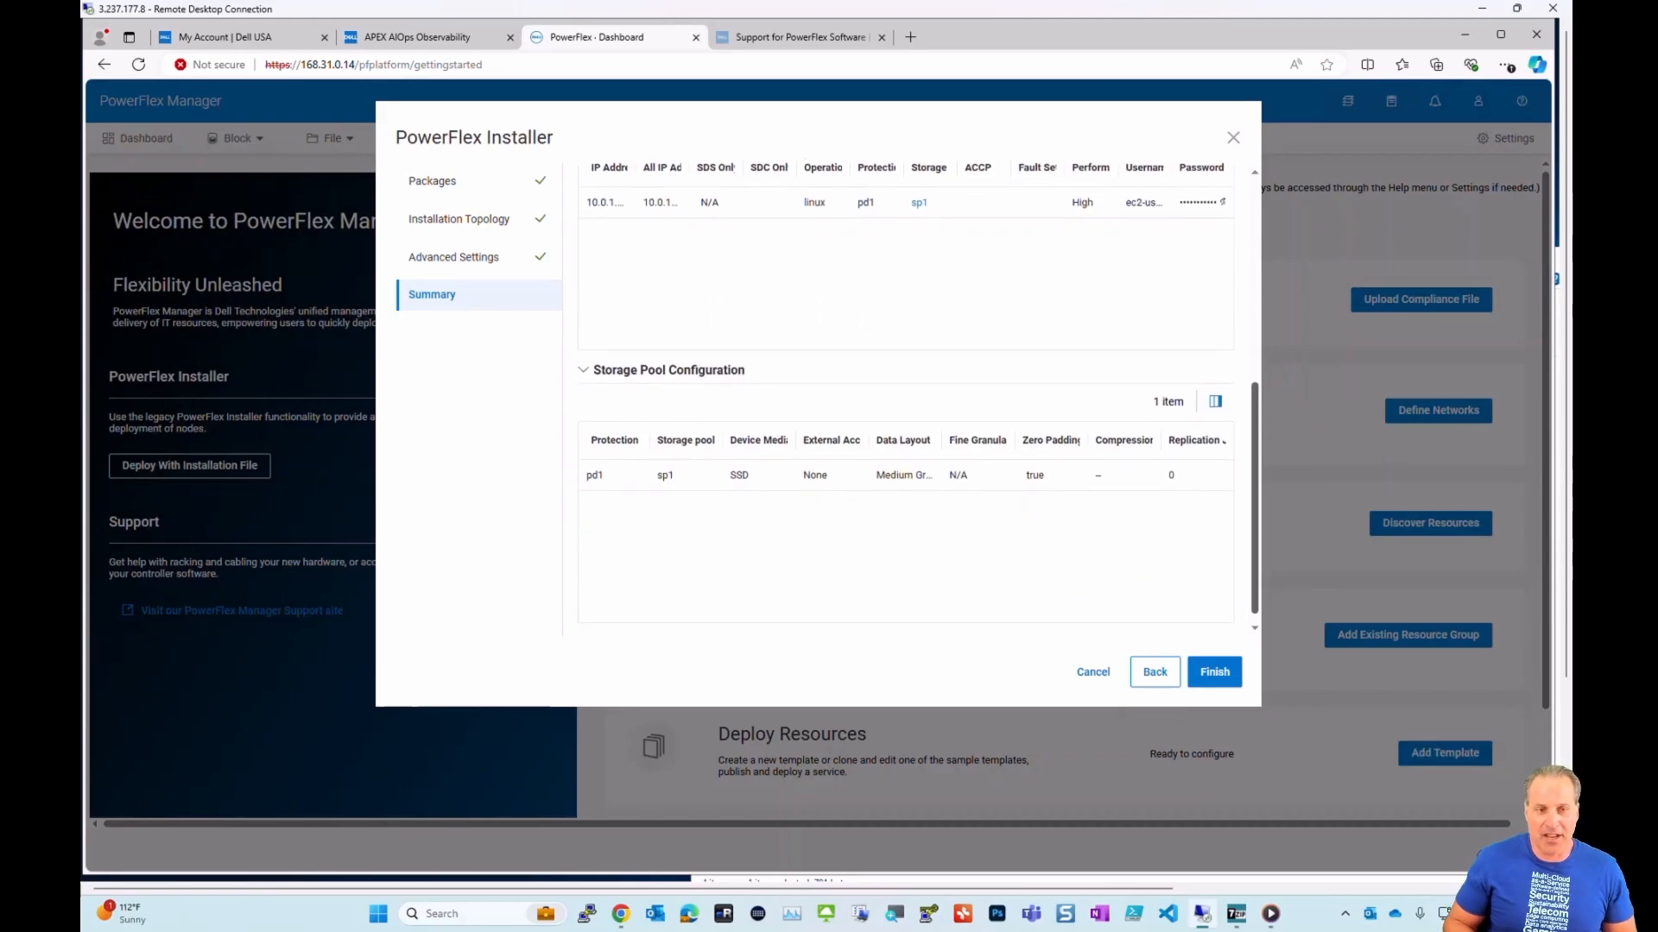
scroll(915, 393, "up", 3)
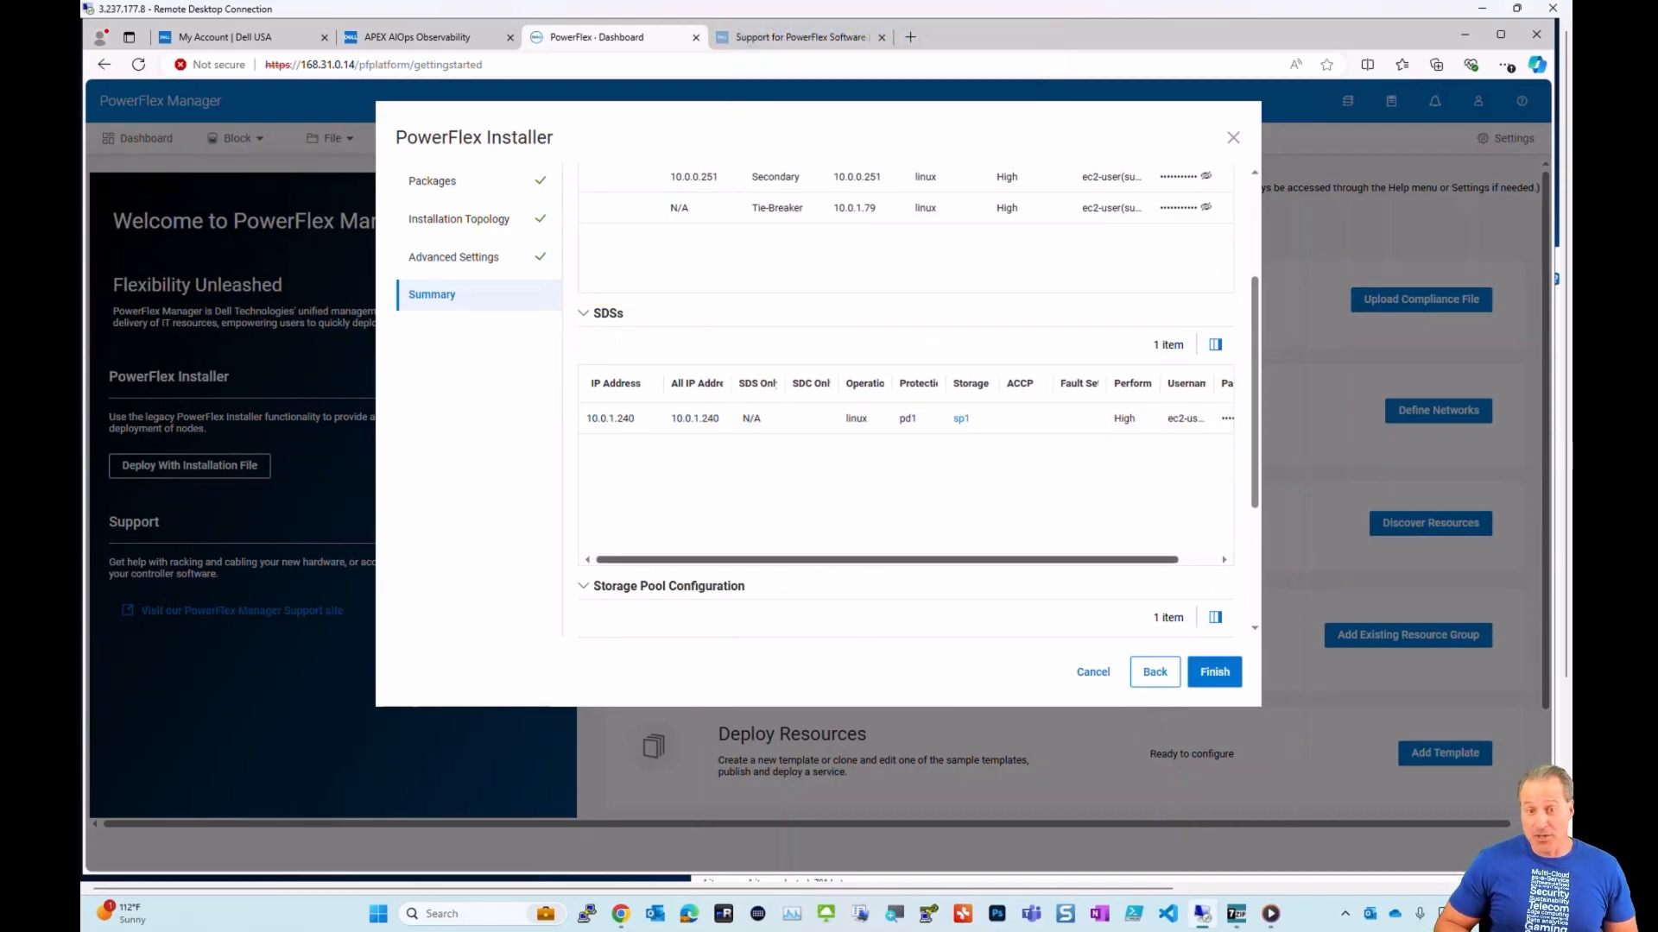
mouse_move(888, 559)
left_mouse_down()
mouse_move(925, 560)
mouse_move(888, 559)
left_mouse_up()
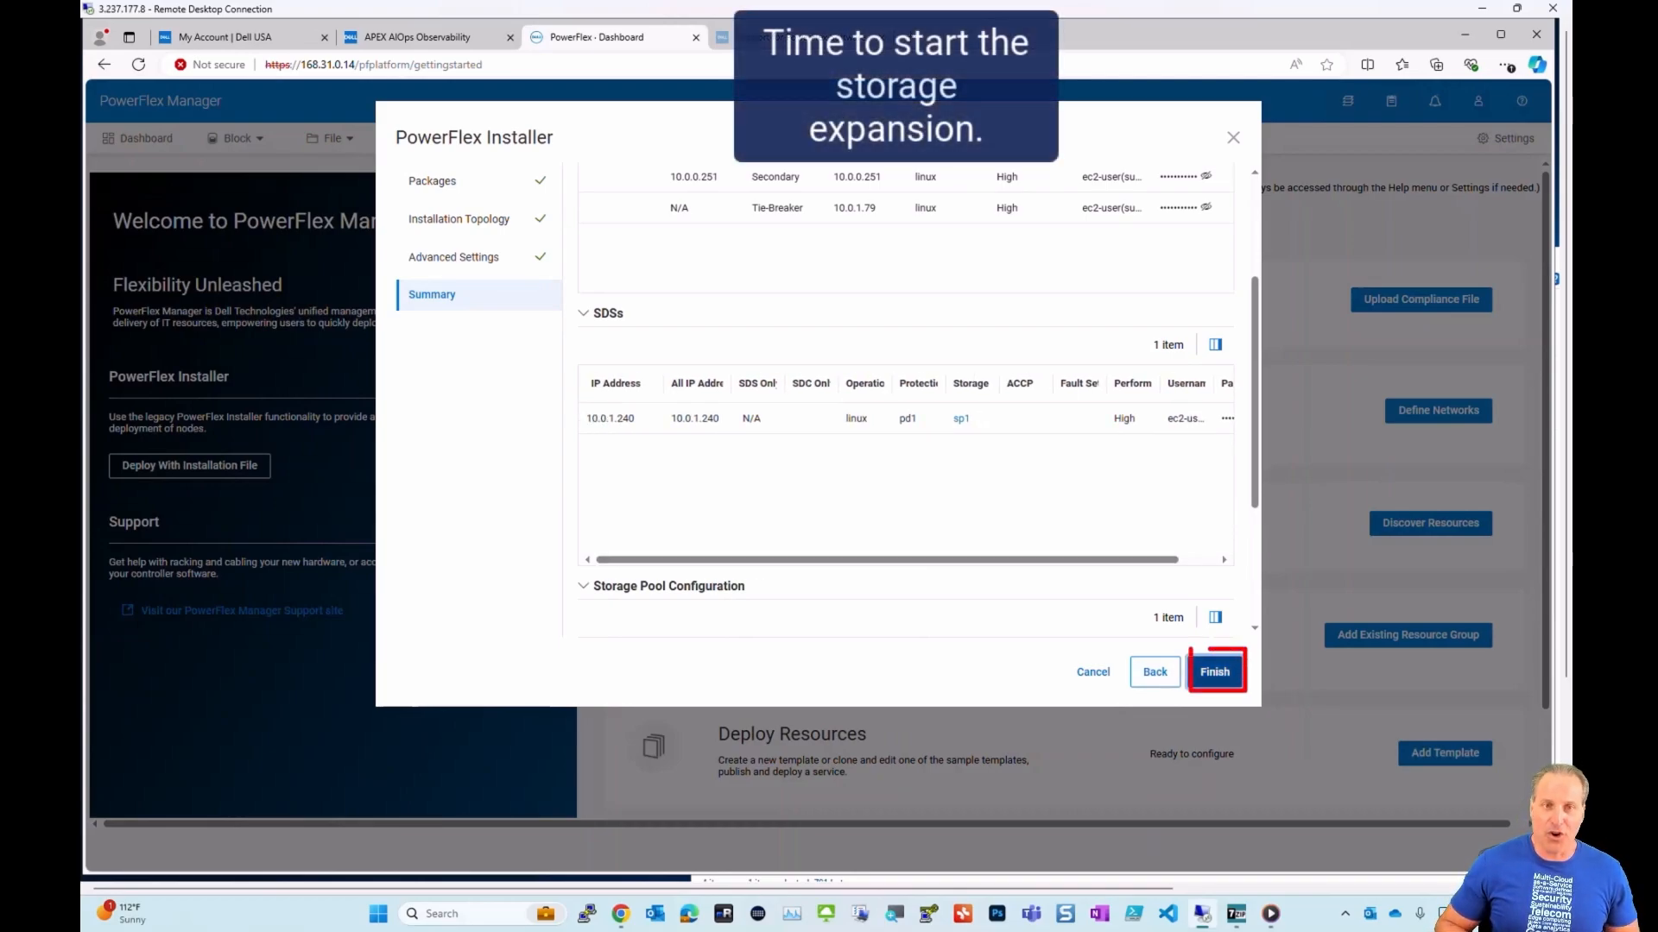
Finish the installer to start the storage expansion, and follow its progress by refreshing the Events page.
left_click(1215, 672)
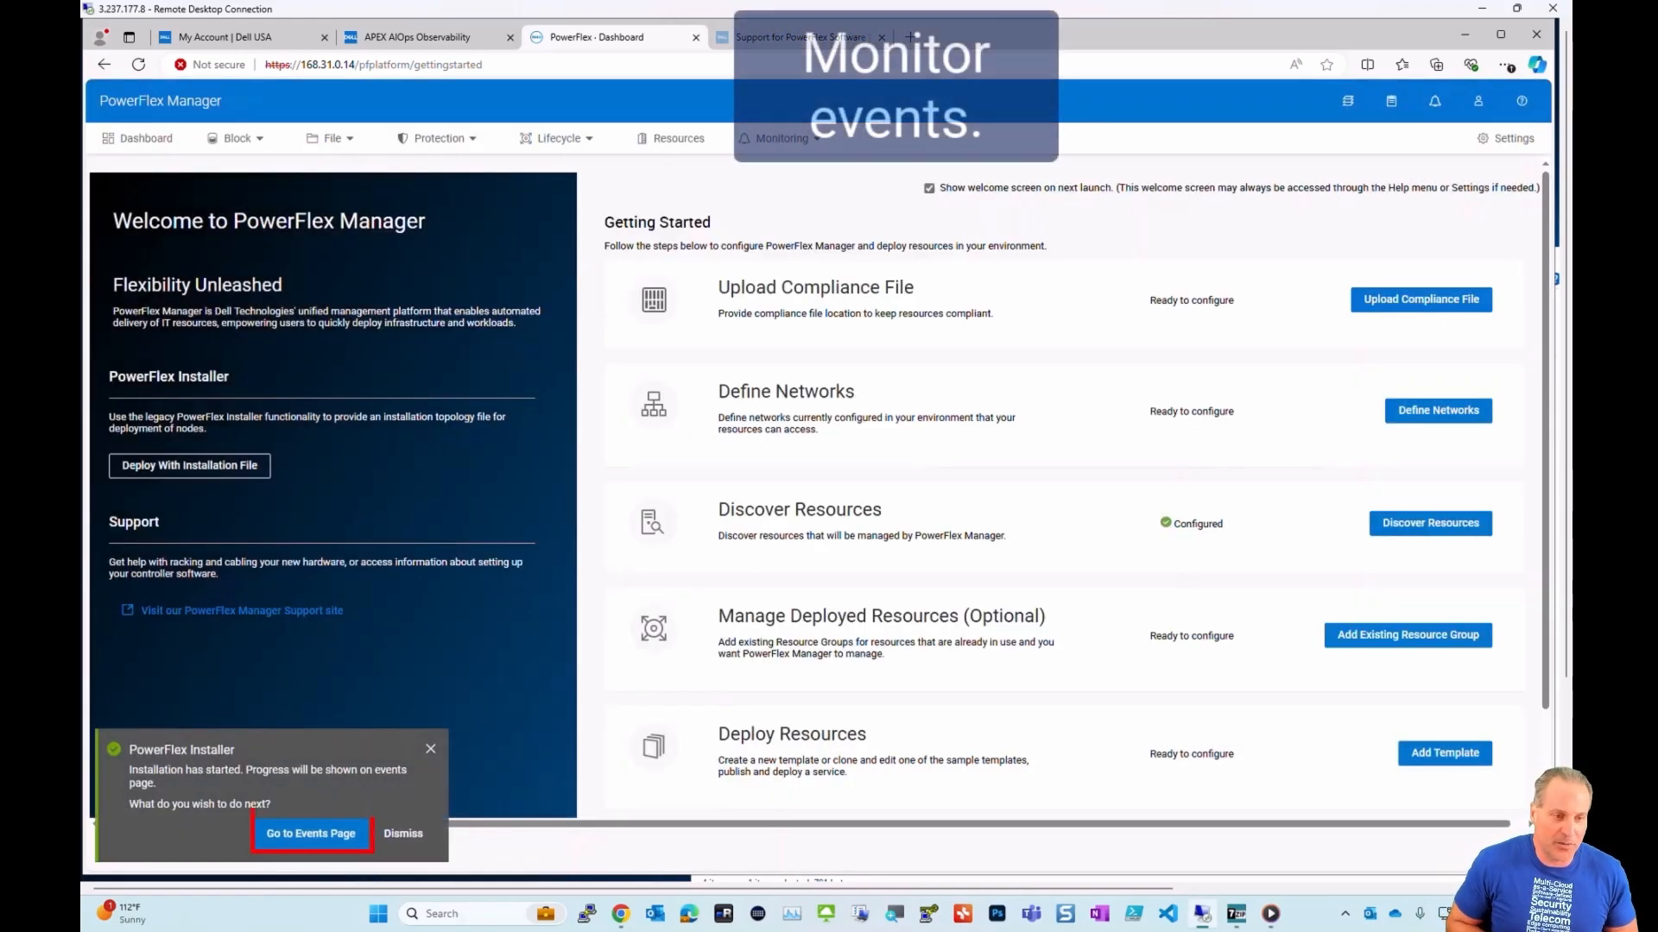
left_click(311, 833)
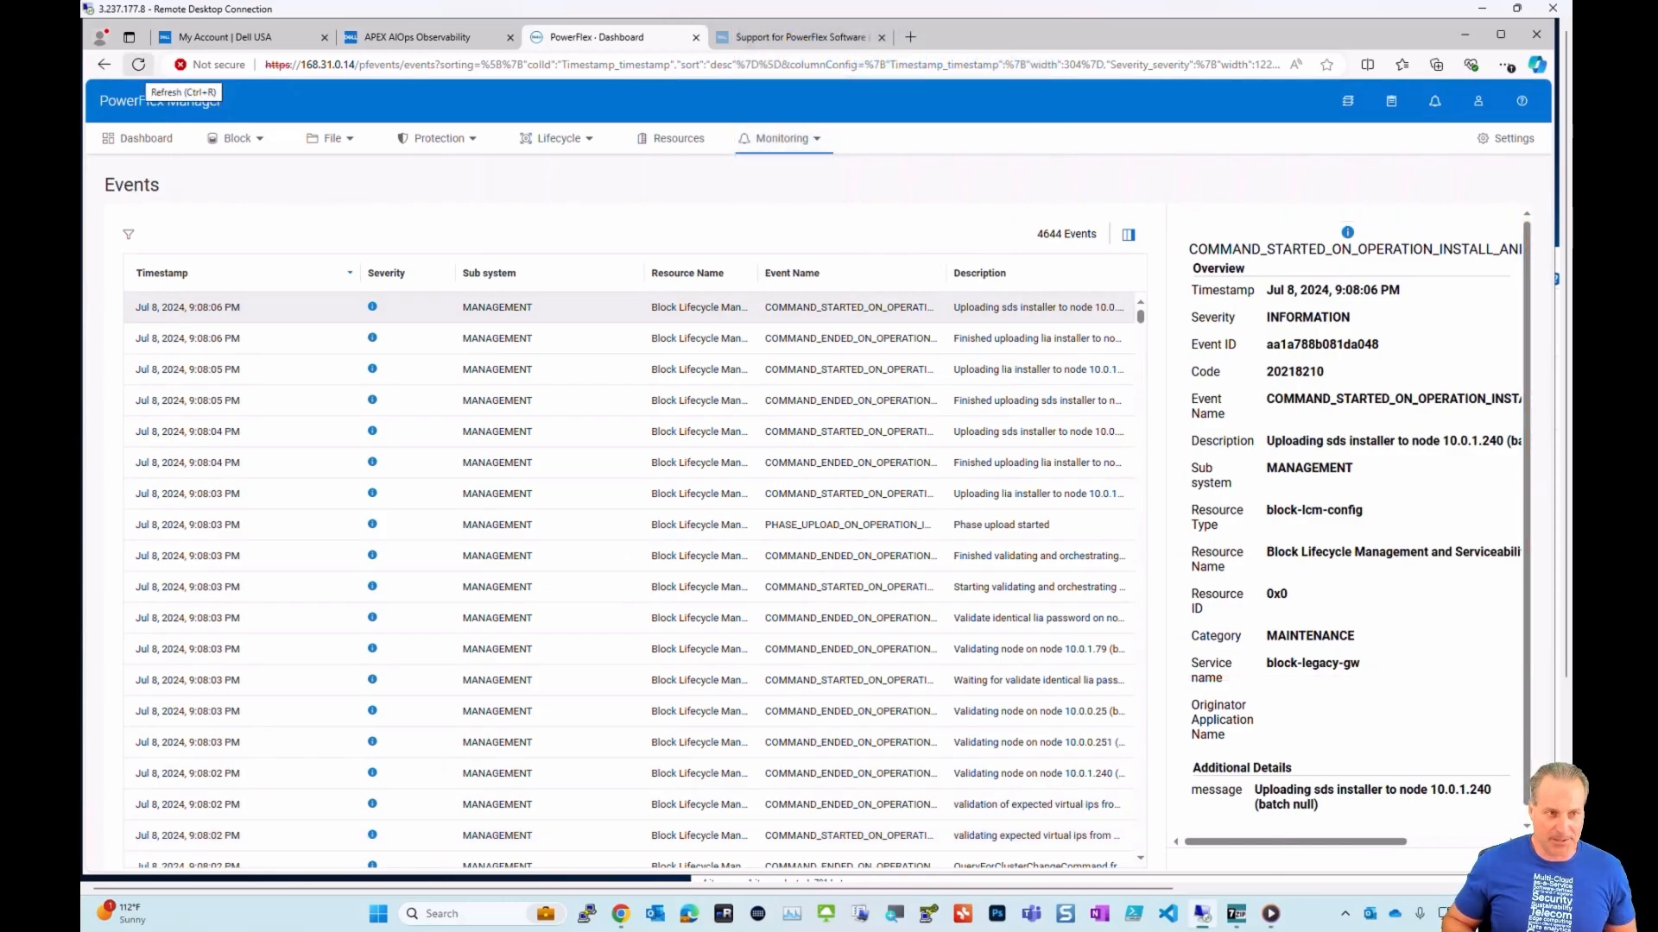
left_click(139, 65)
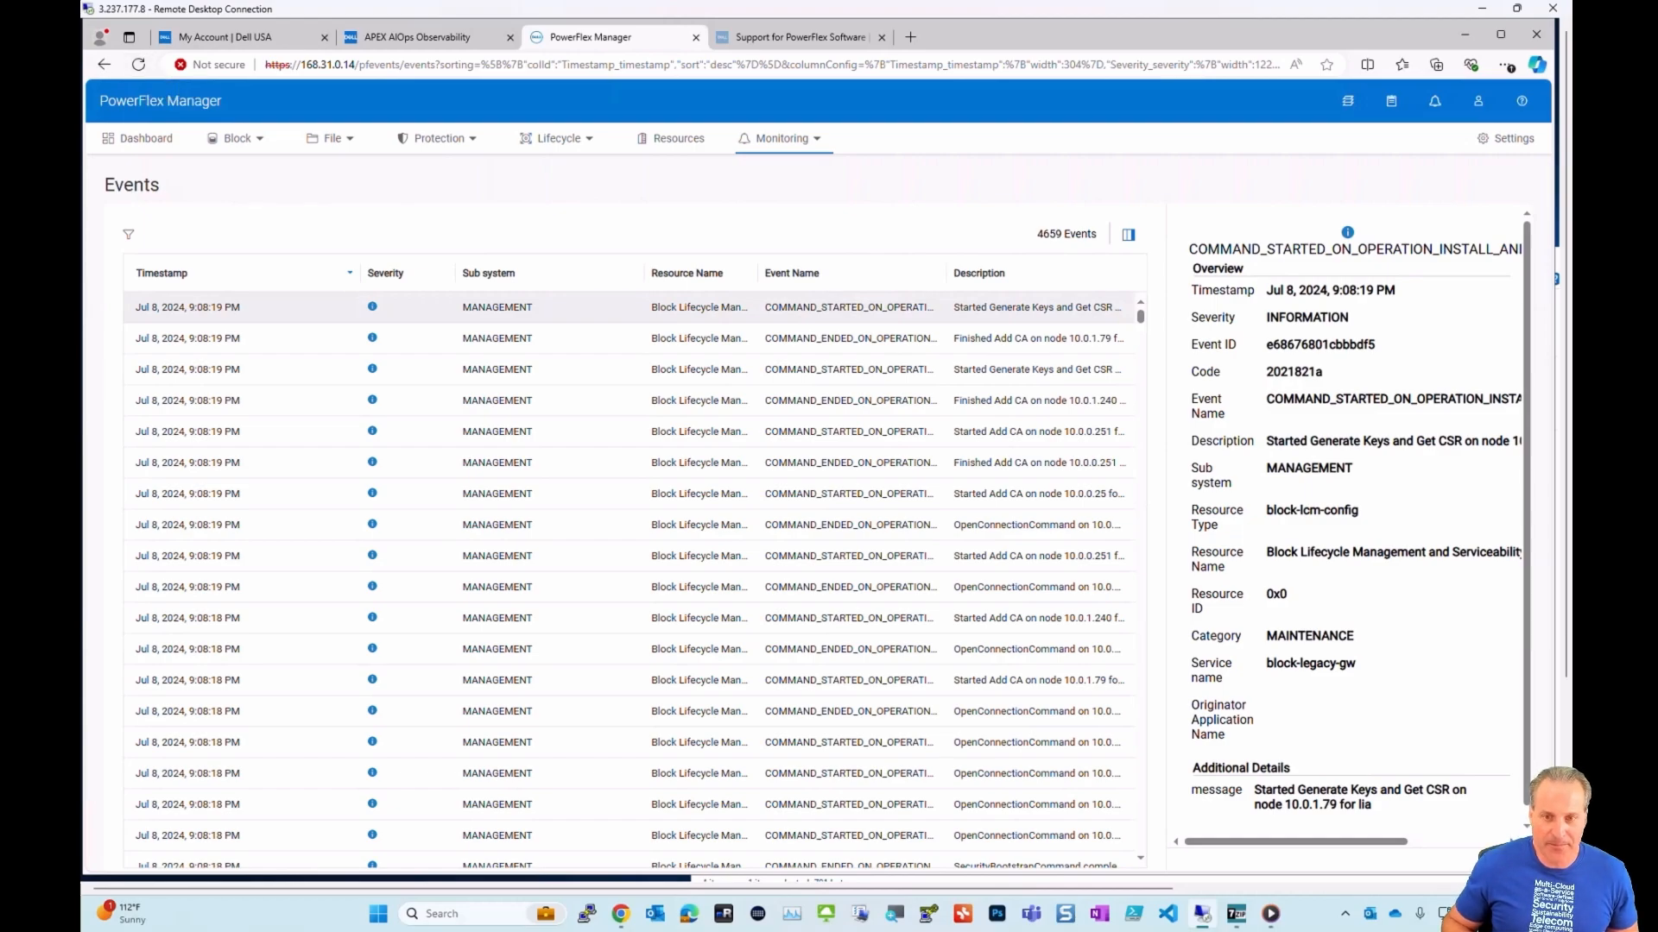
Open the list of block SDSs and refresh it to look for the new SDS at 10.0.1.240.
left_click(235, 139)
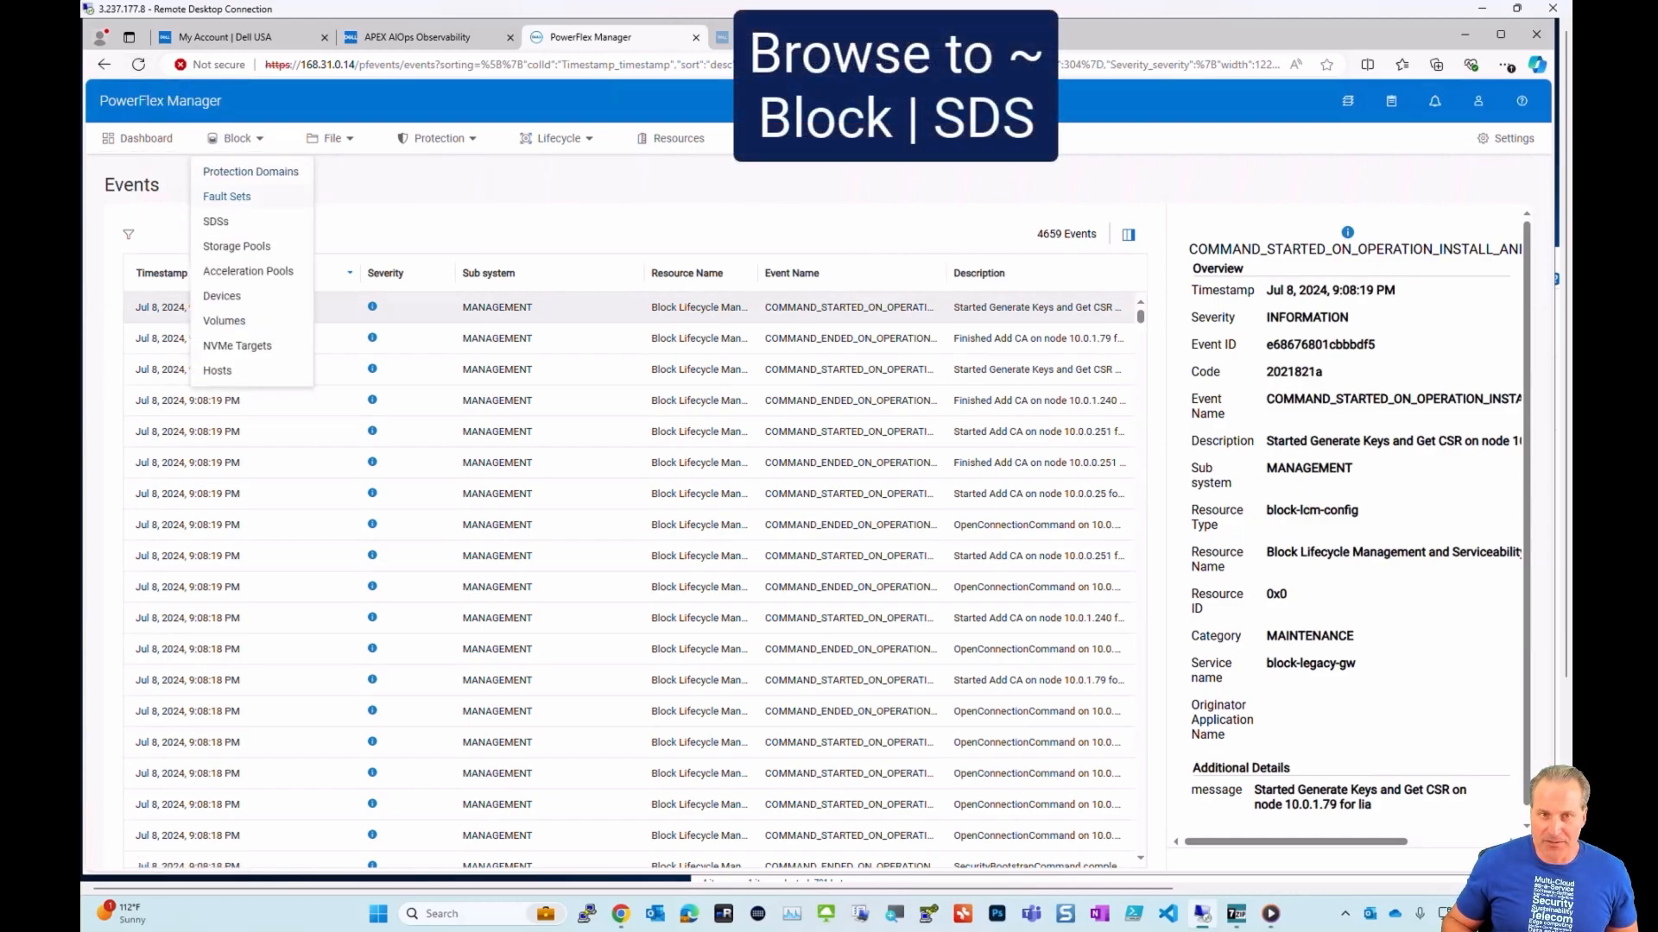
left_click(216, 221)
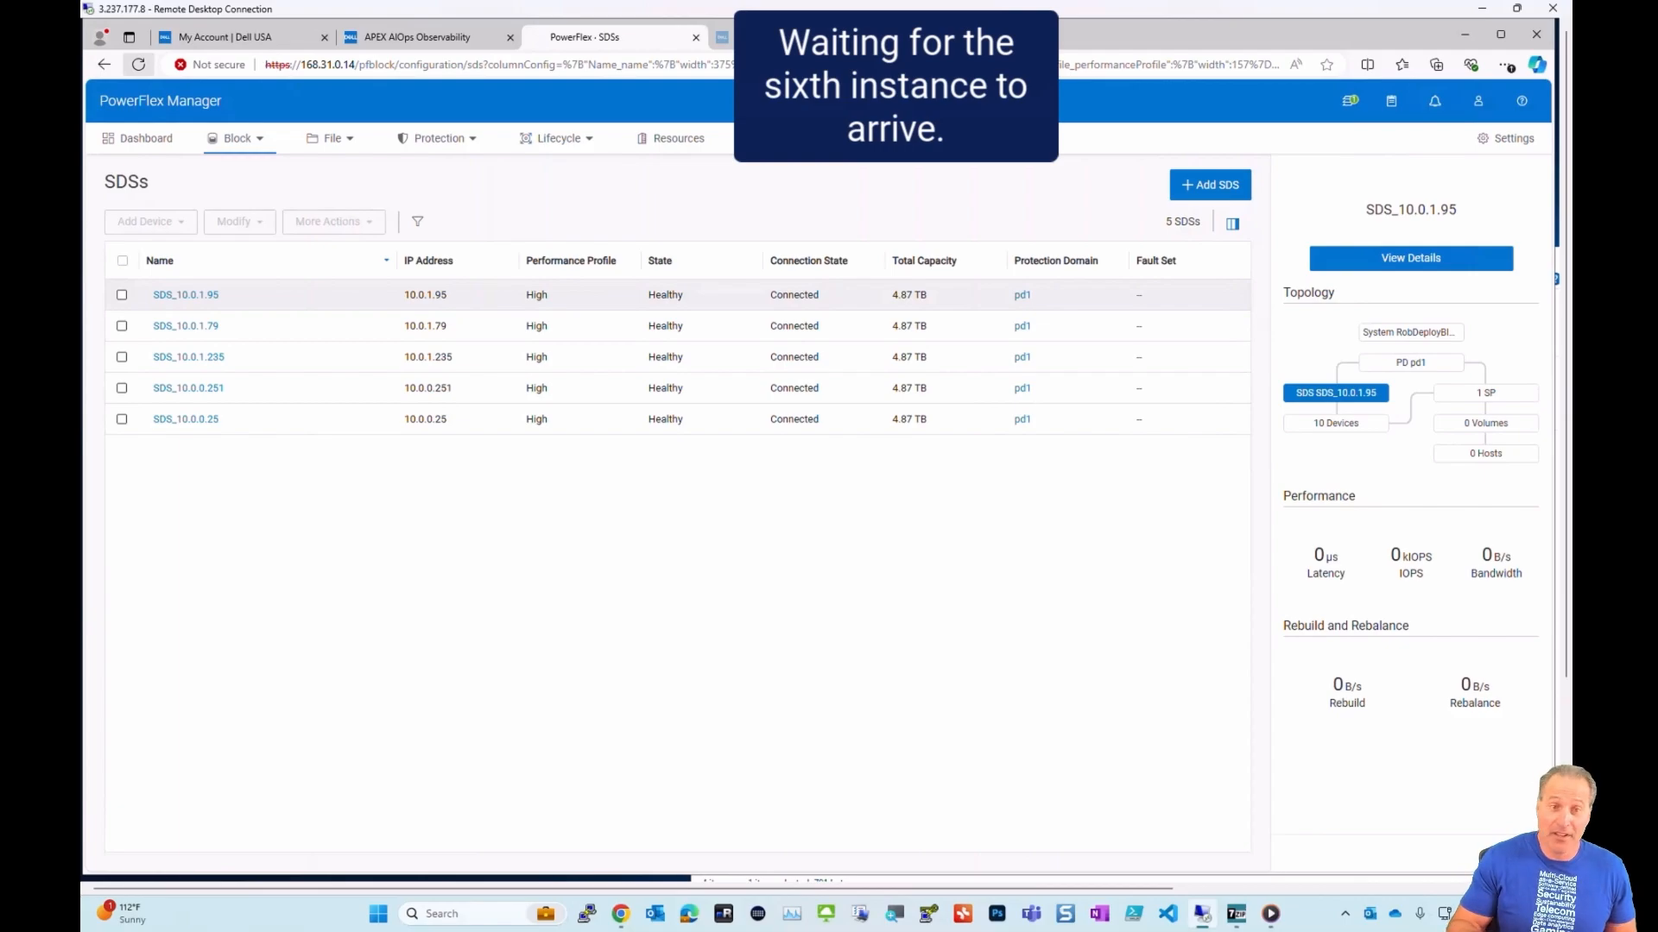
left_click(138, 65)
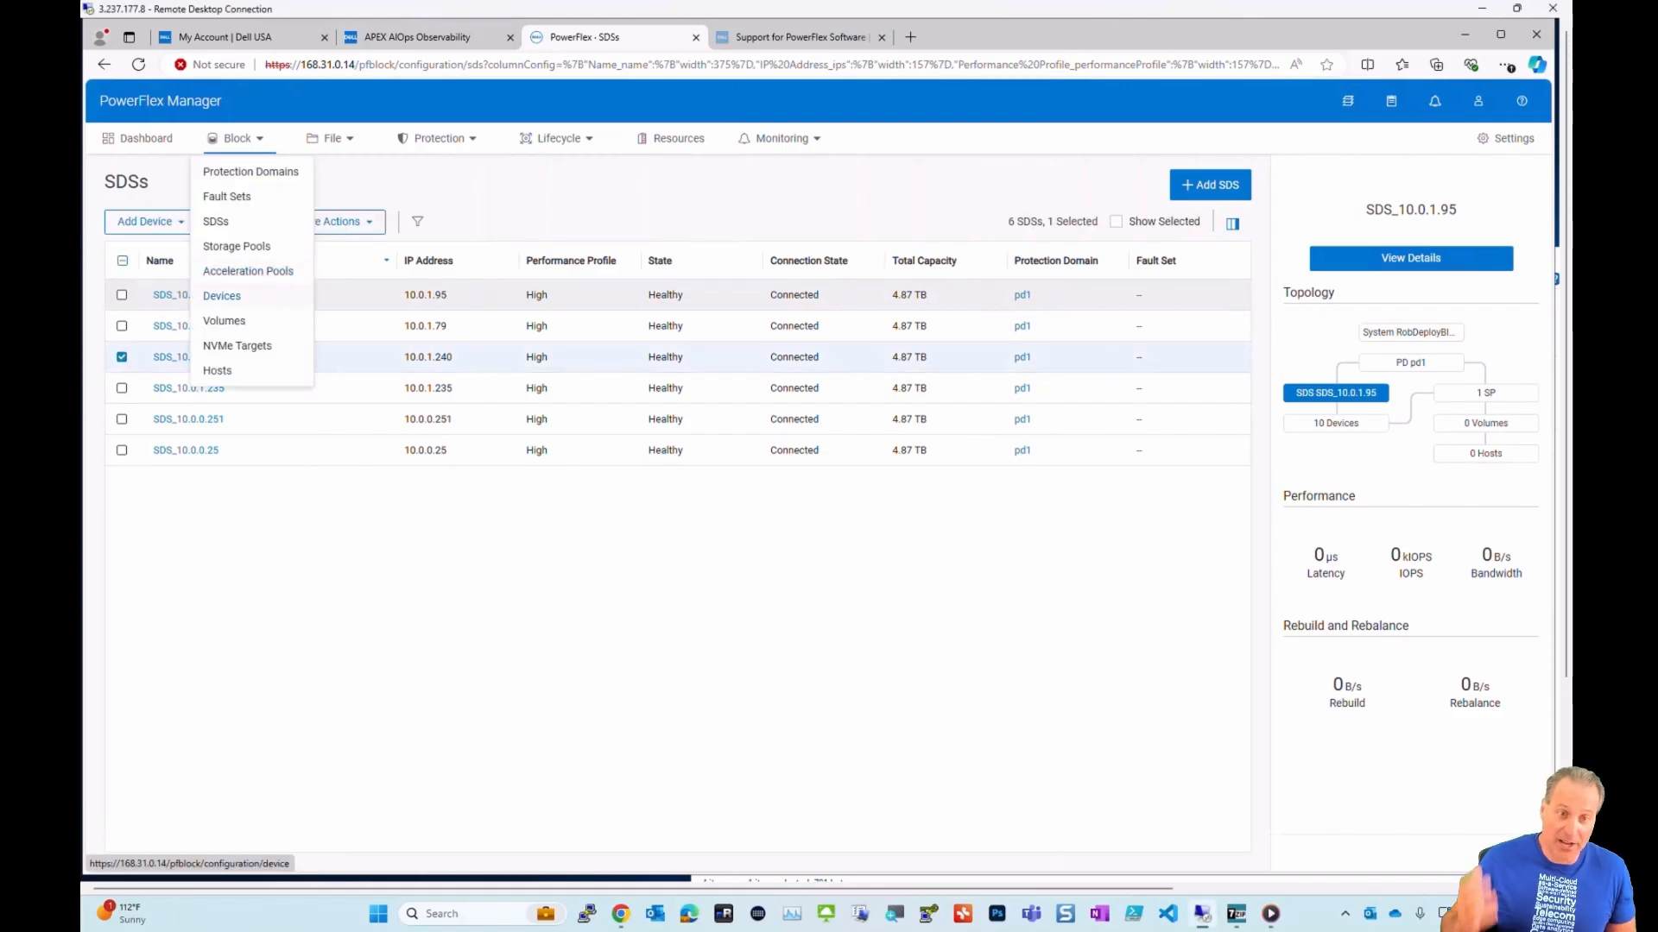
Open the block Devices list and examine the storage devices belonging to SDS_10.0.1.240.
left_click(226, 296)
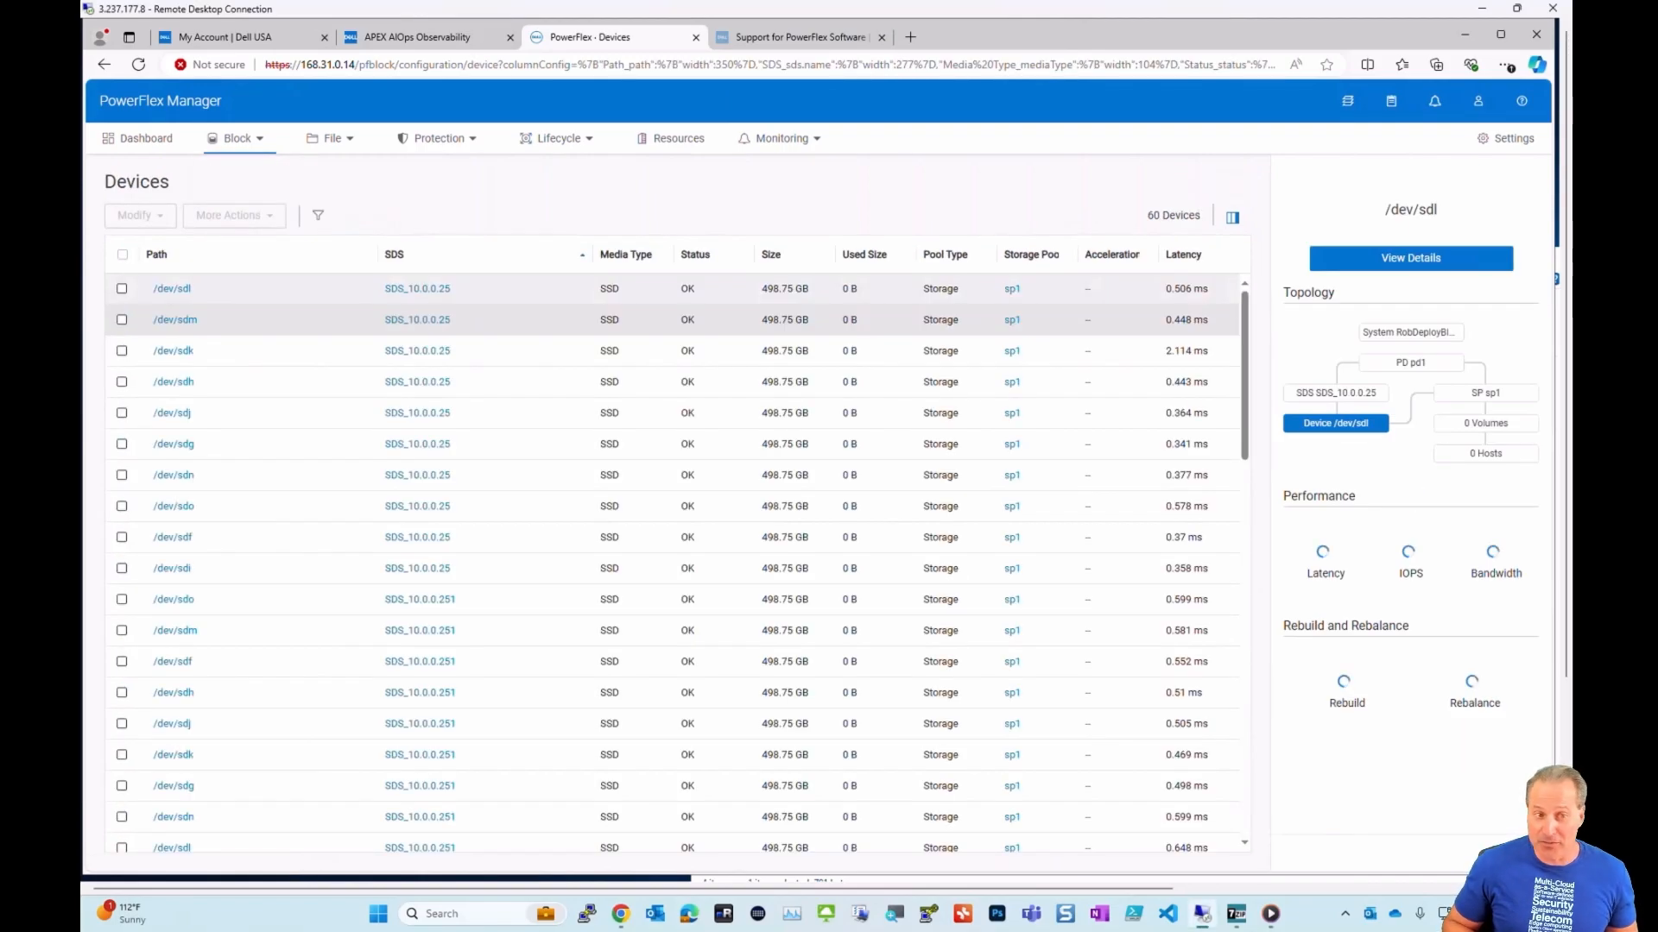
scroll(673, 561, "down", 5)
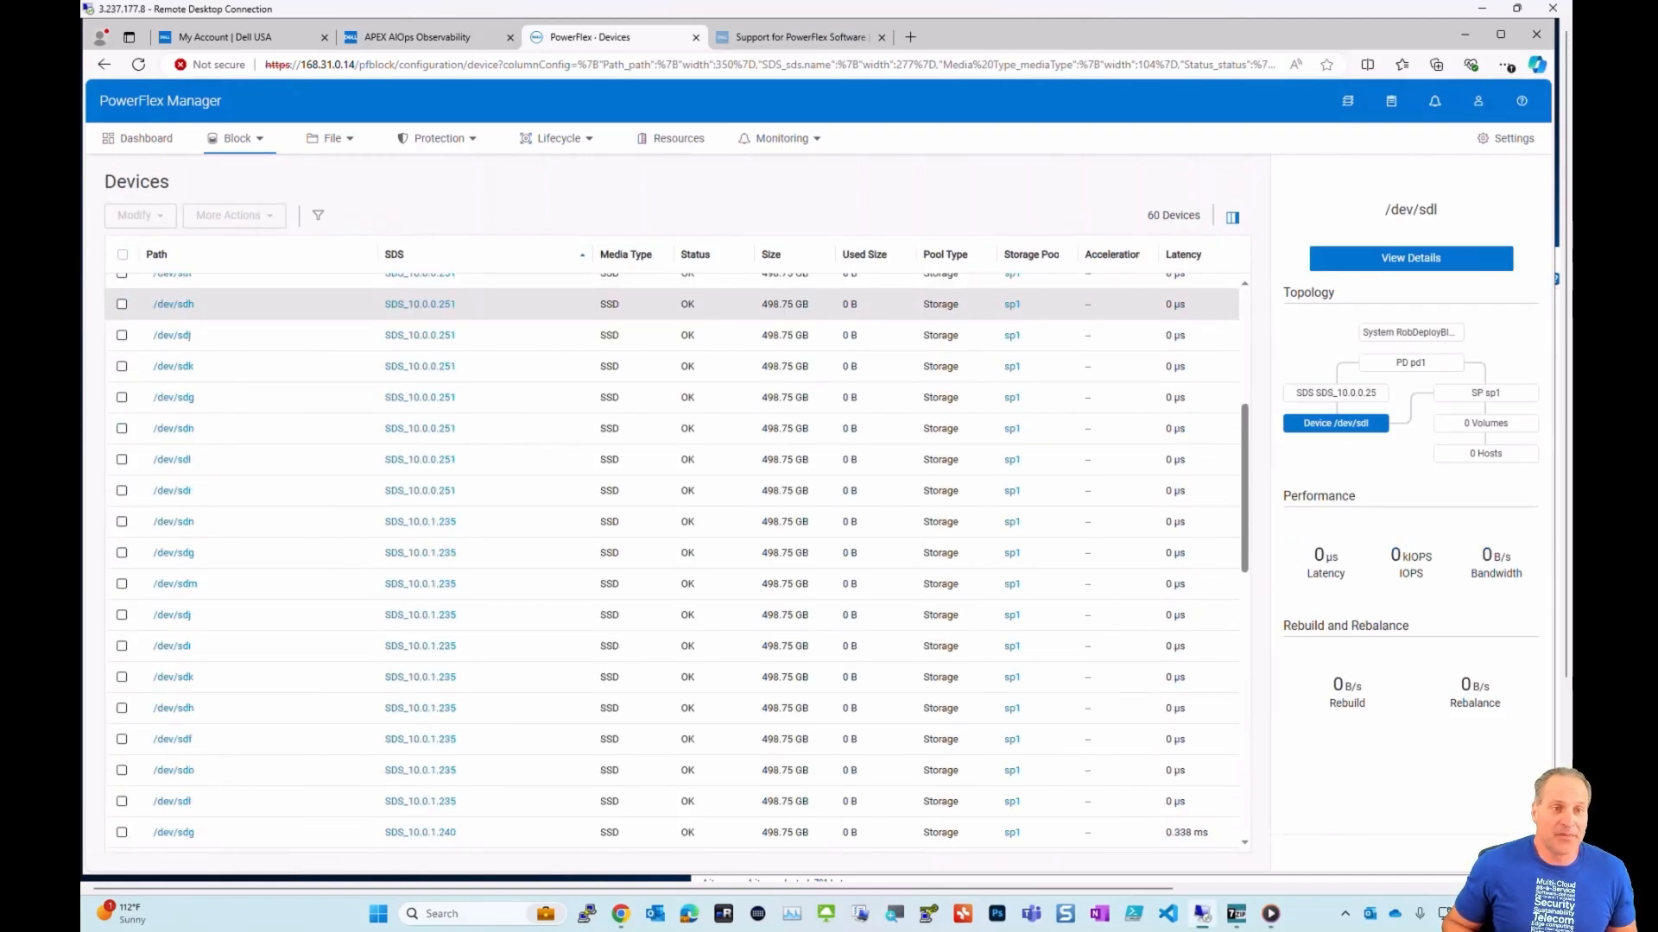
scroll(674, 561, "down", 4)
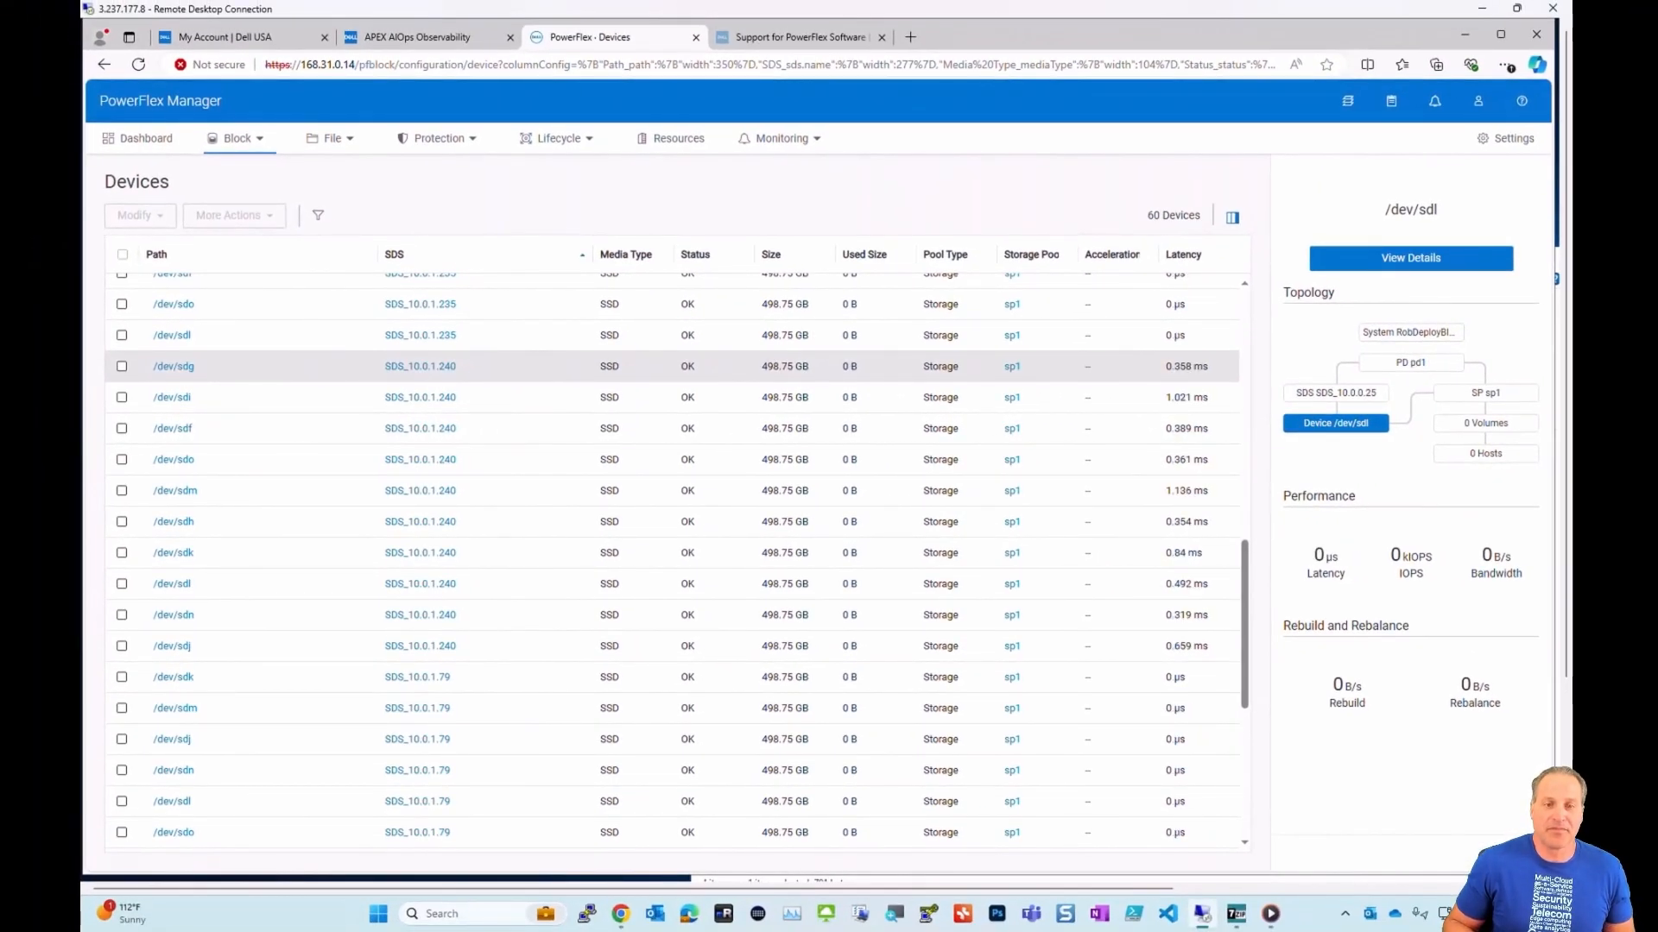
Open the PowerFlex System resource's details and expand its pd1 protection domain nodes to check the SDS entries for SDS_10.0.1.240.
left_click(138, 139)
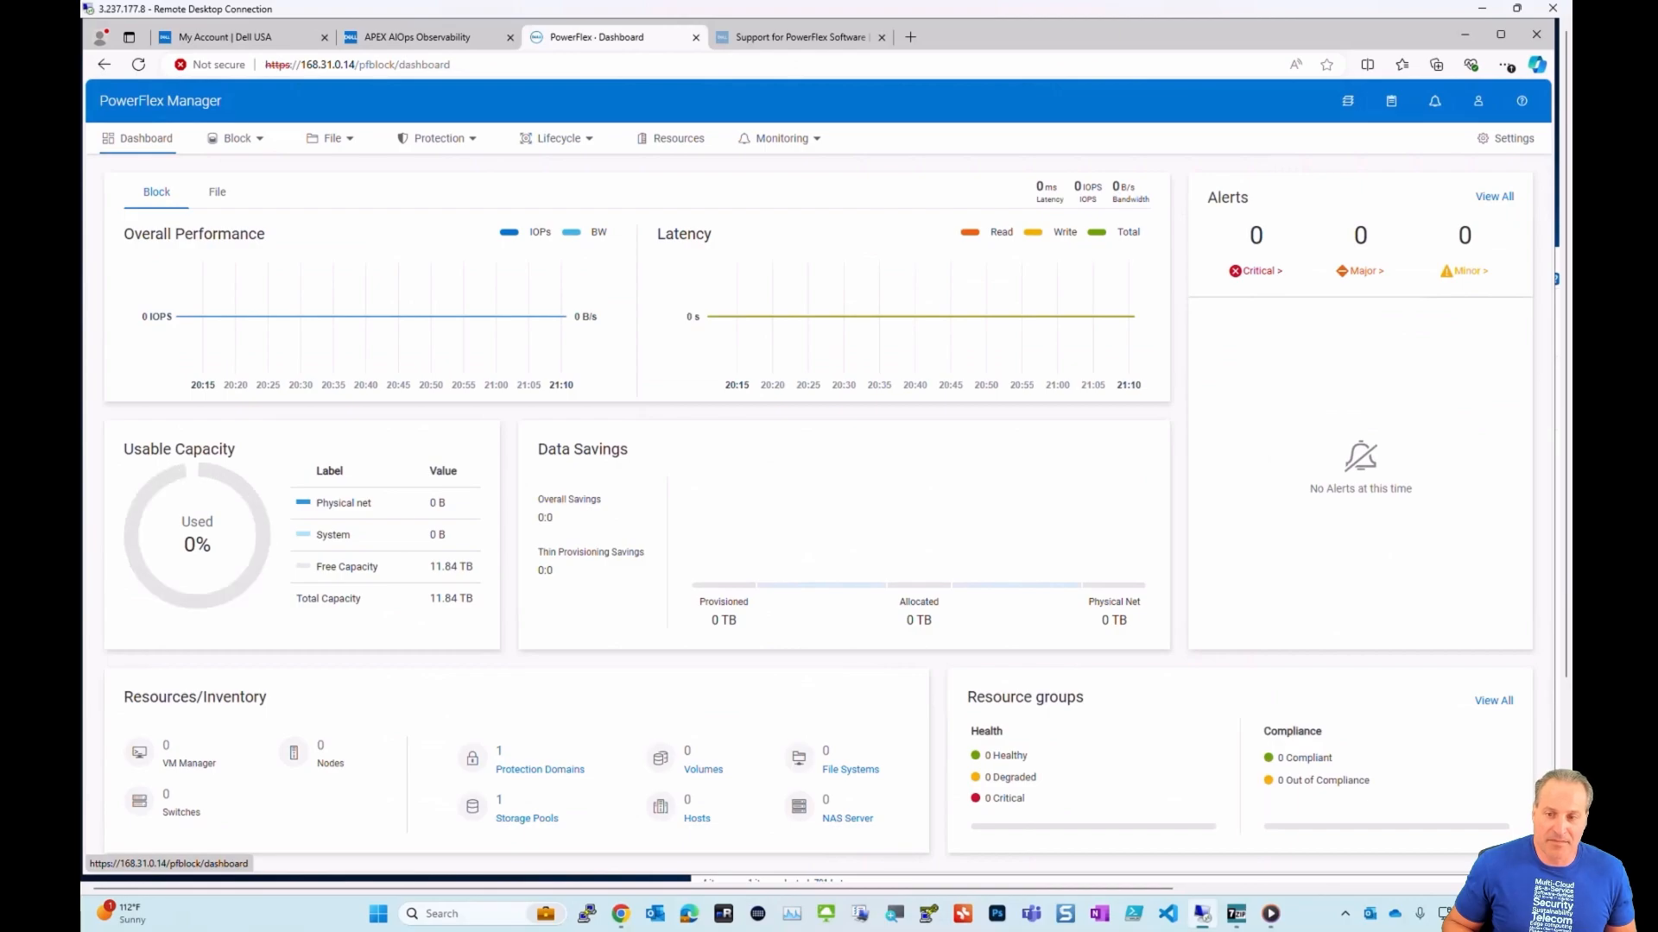
left_click(670, 138)
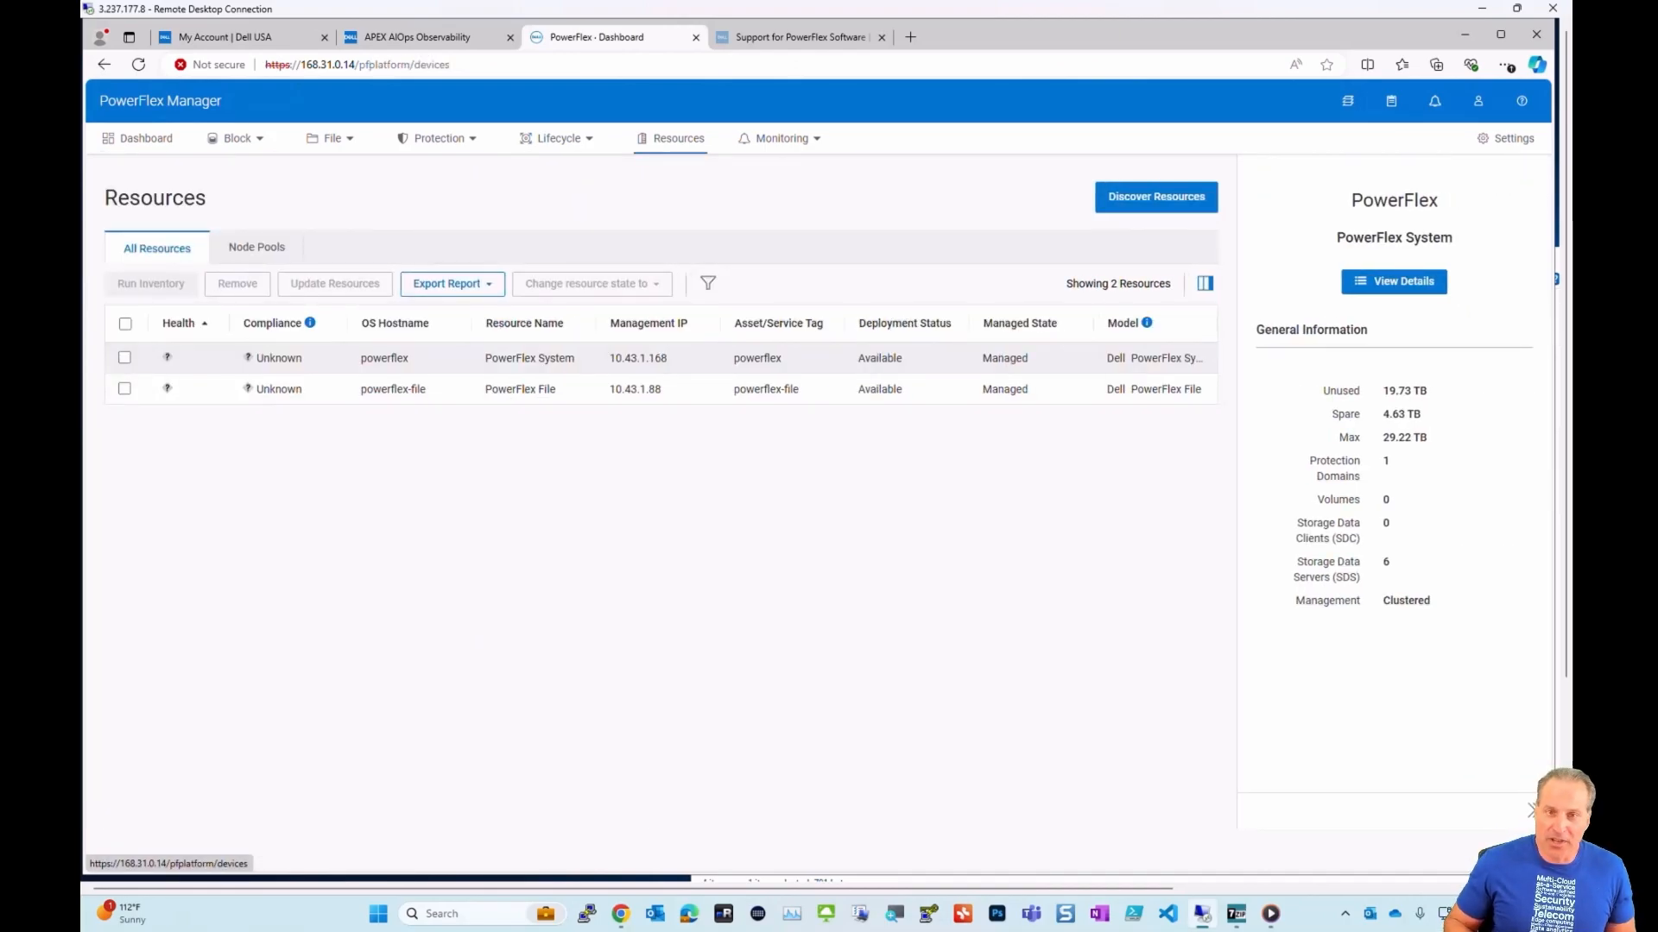
left_click(1393, 282)
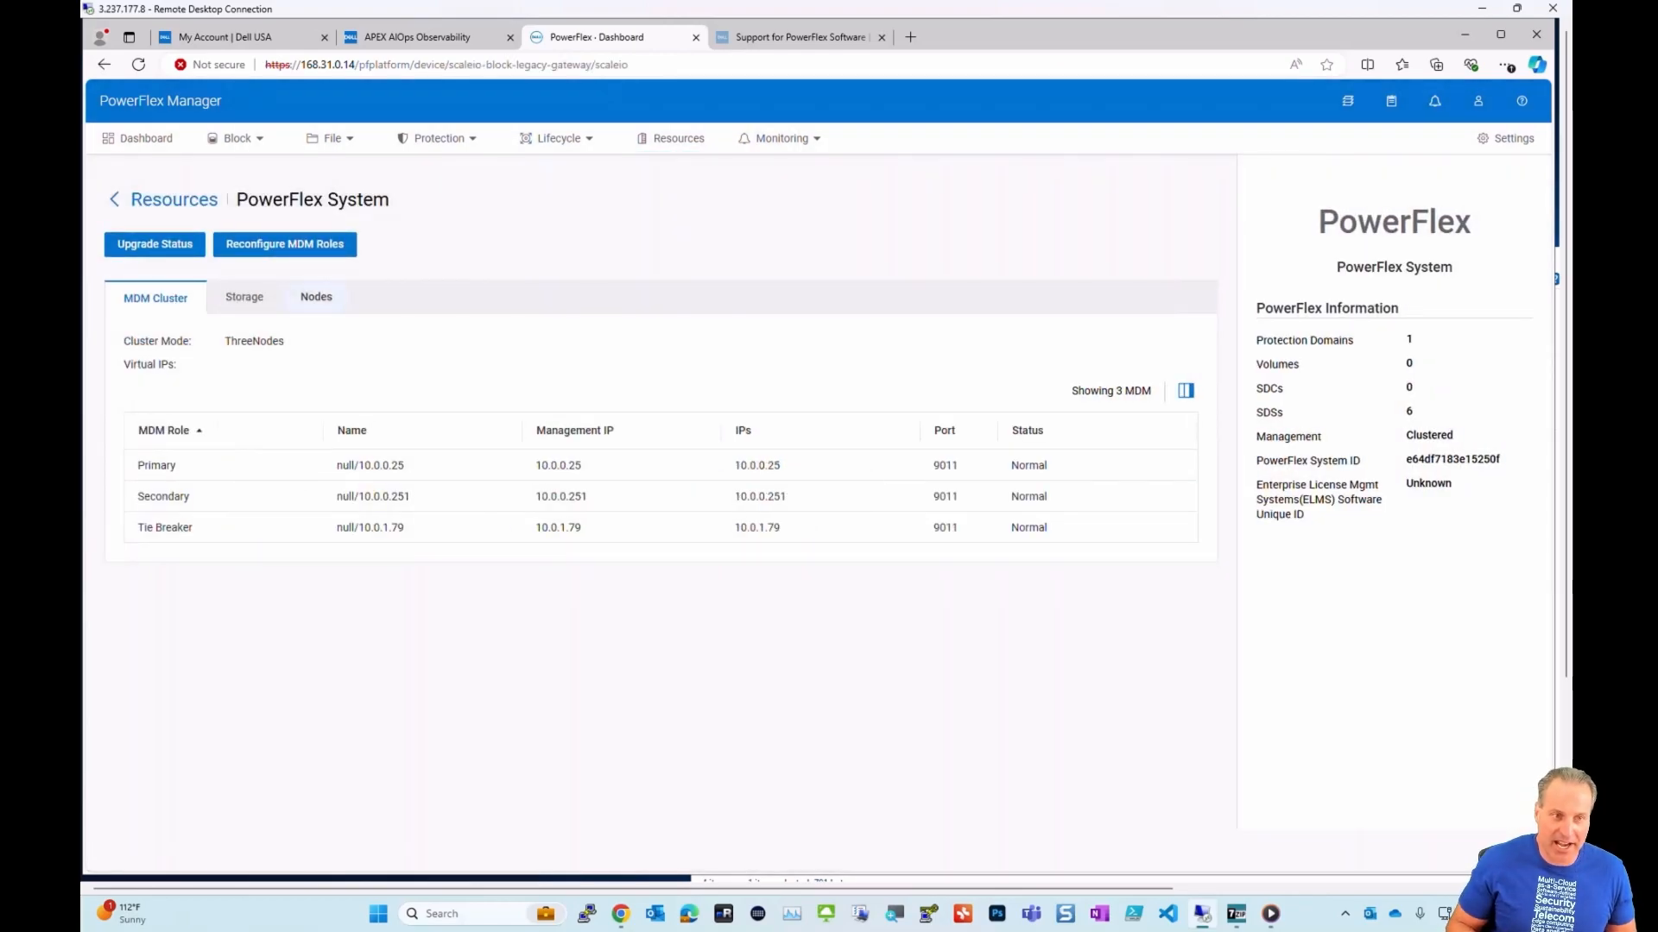
left_click(316, 297)
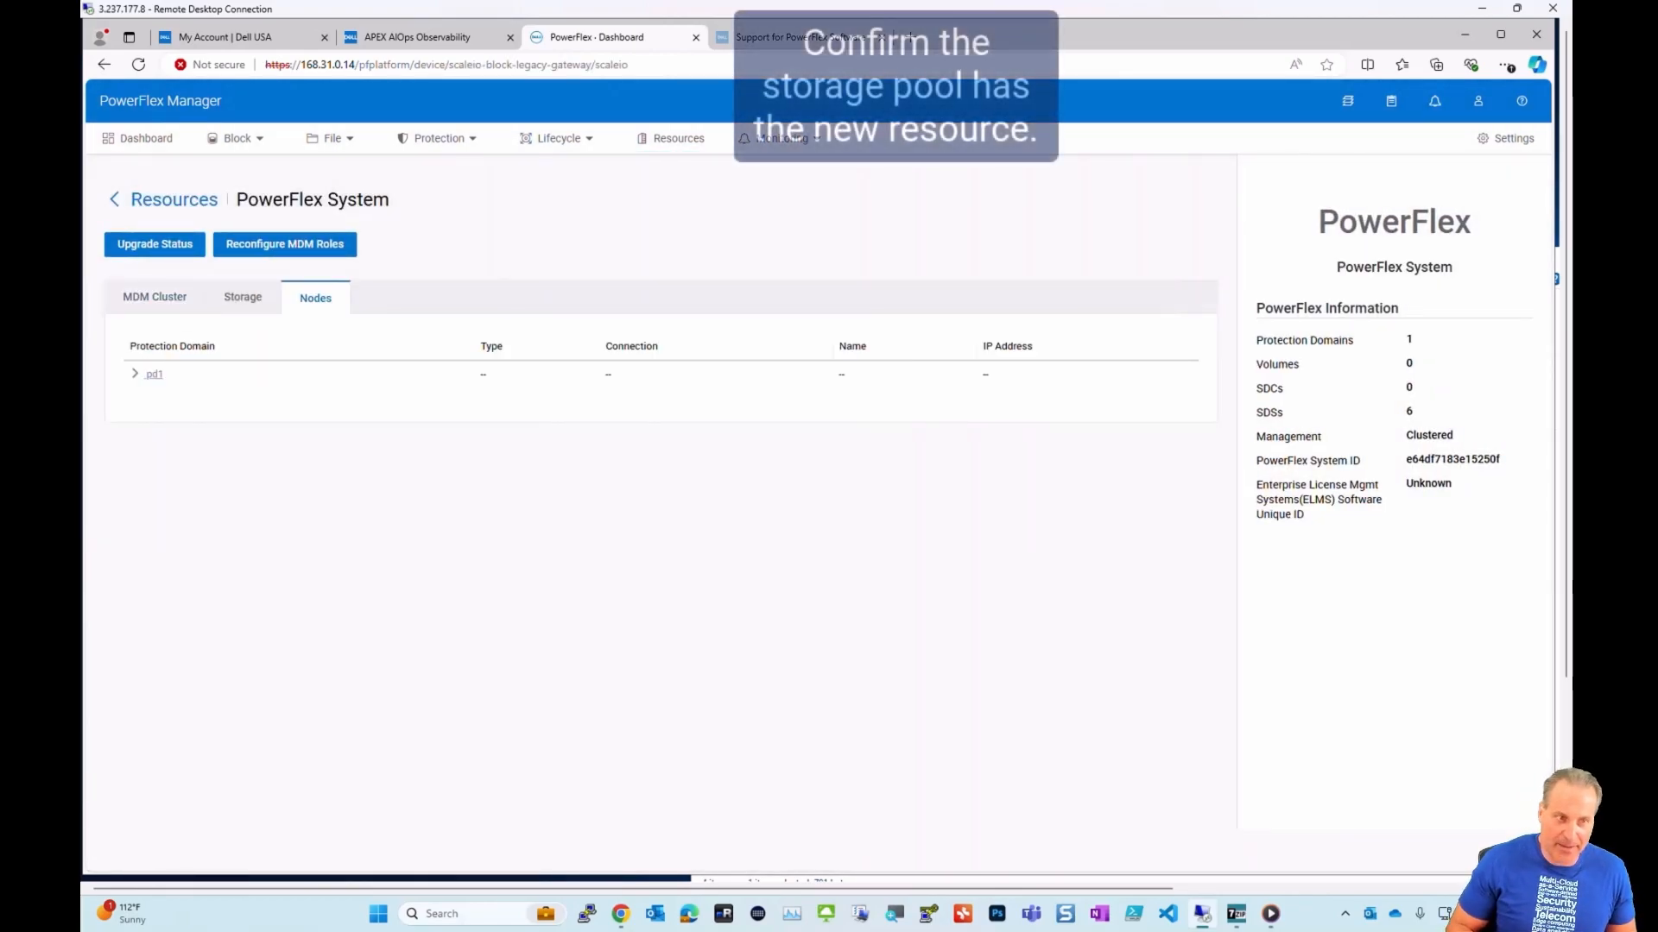
left_click(136, 373)
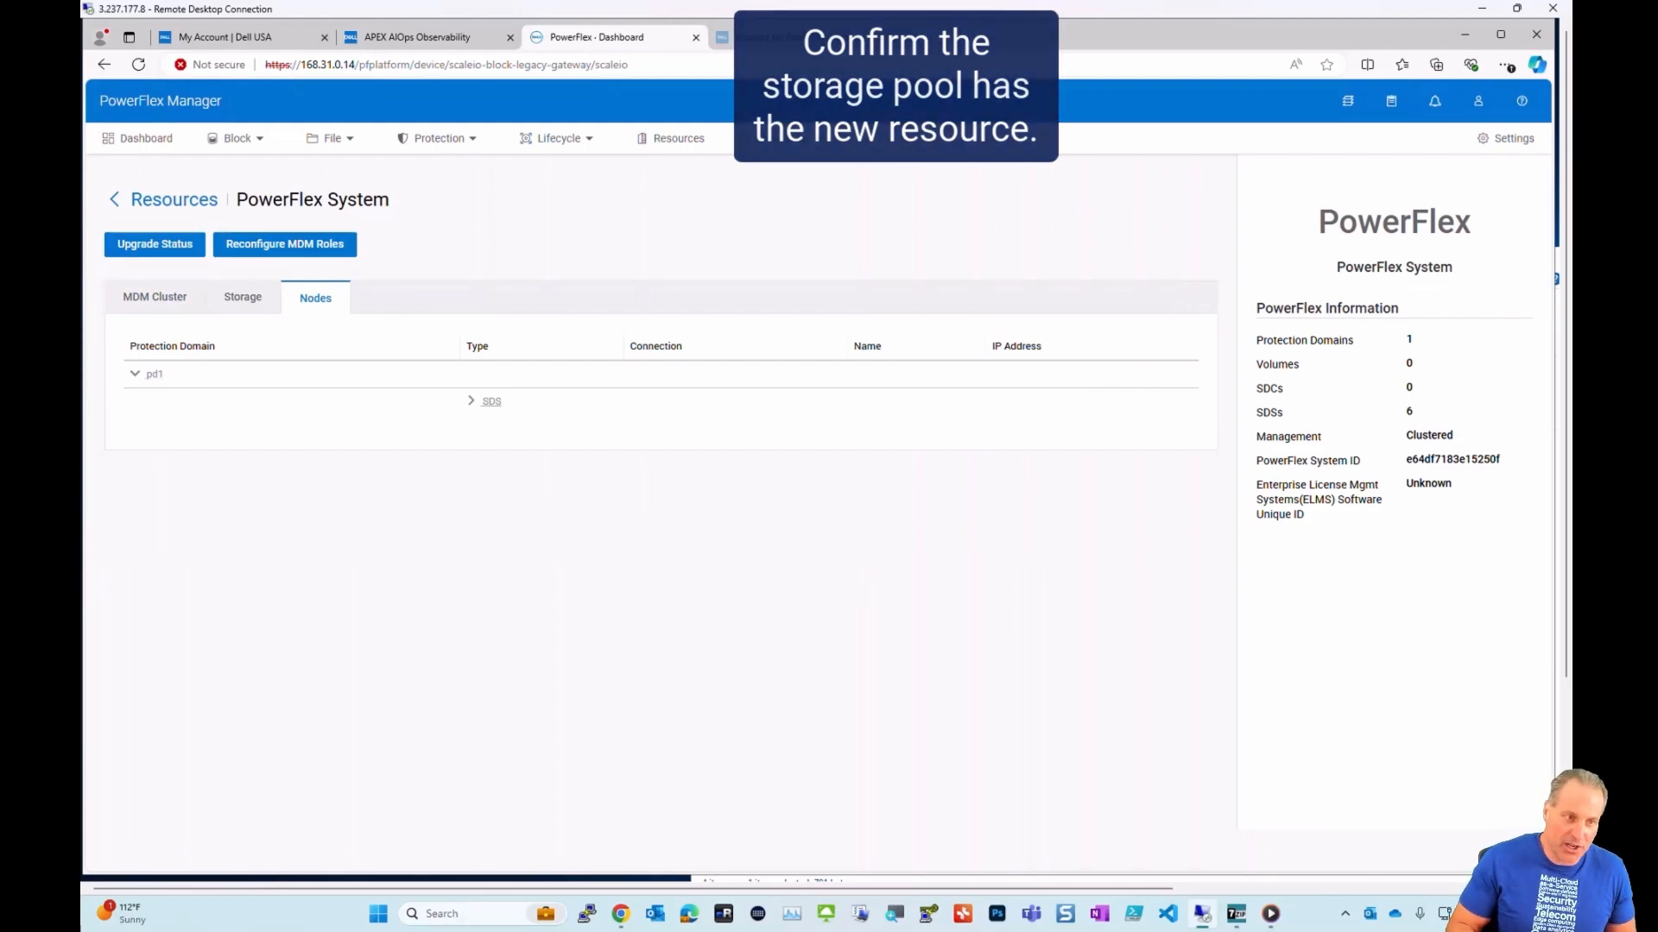
left_click(472, 401)
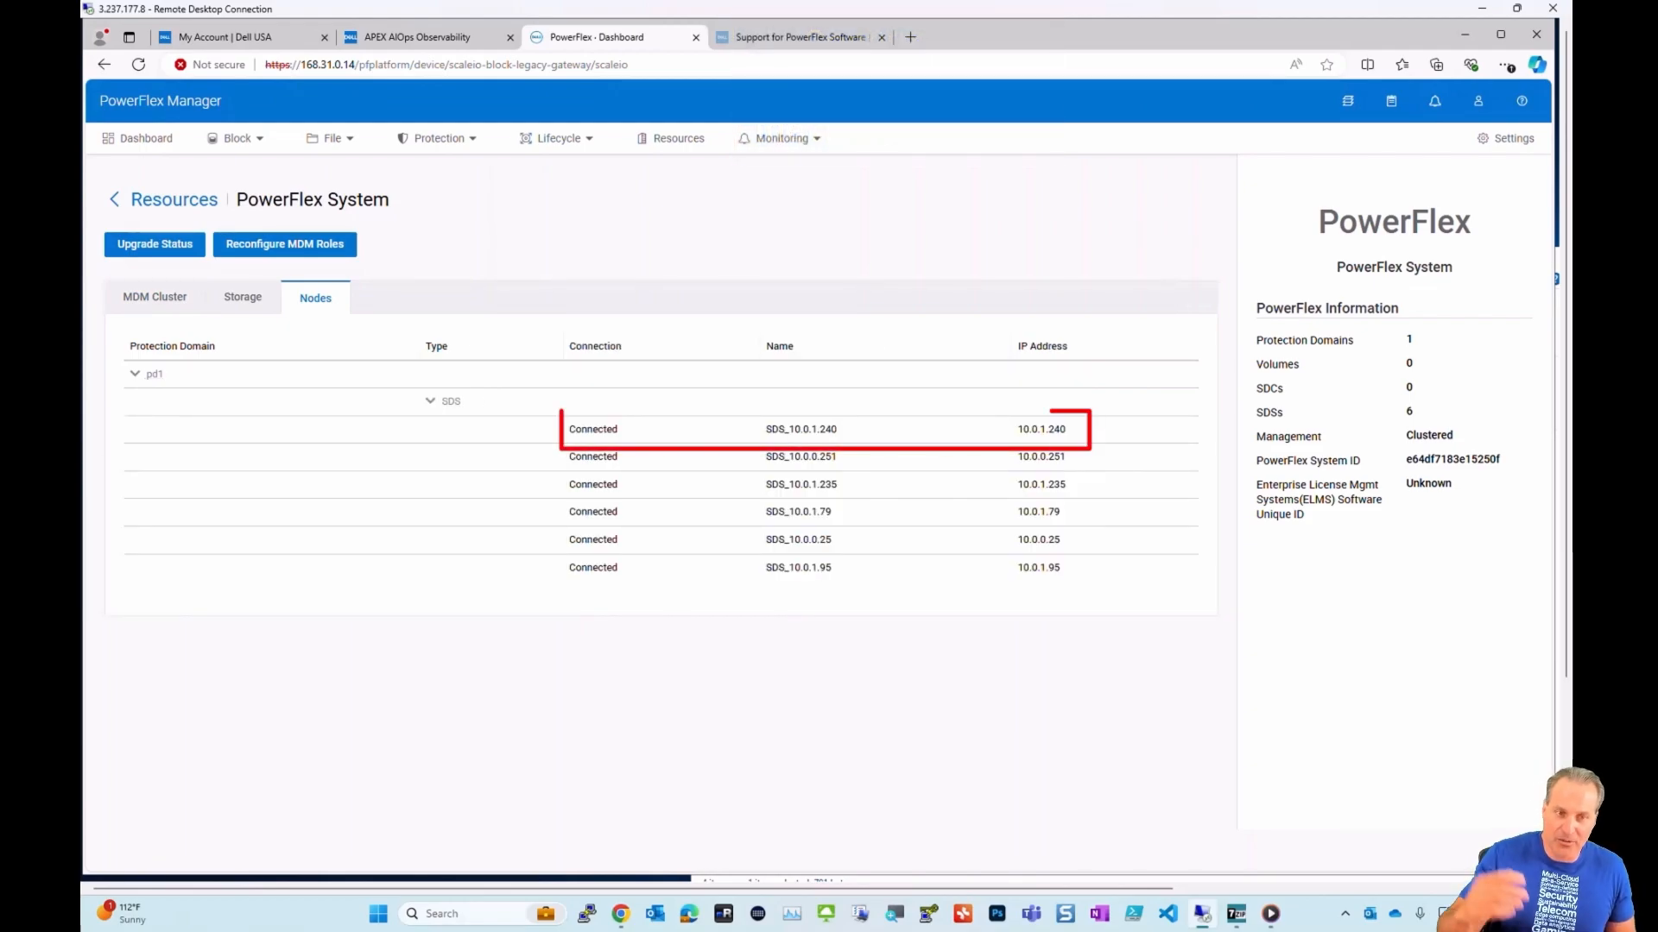